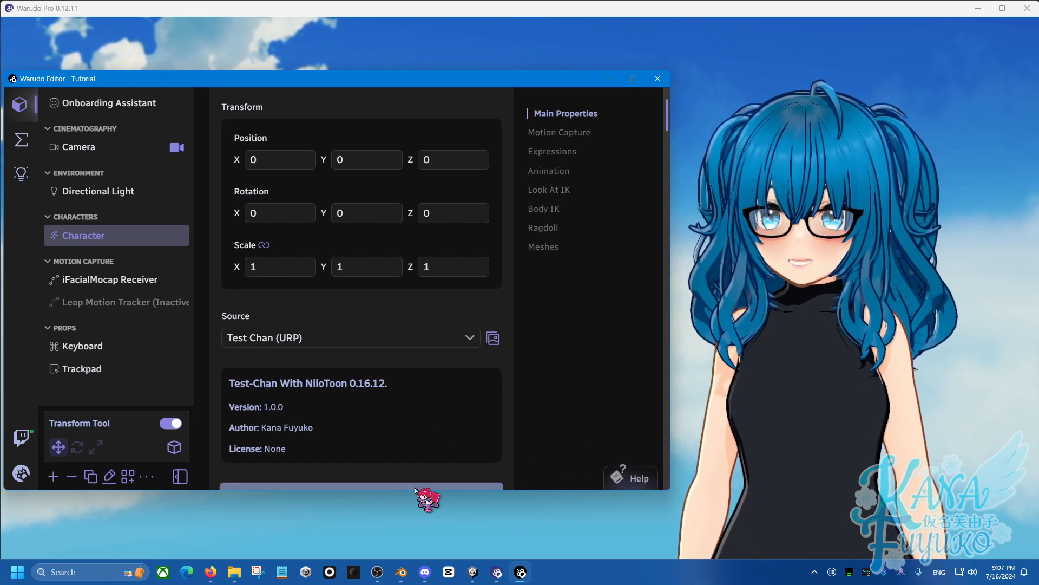
# - Switch to Blender and compare which parts of the character belong to the Hair and Shoes mesh objects
pyautogui.click(401, 571)
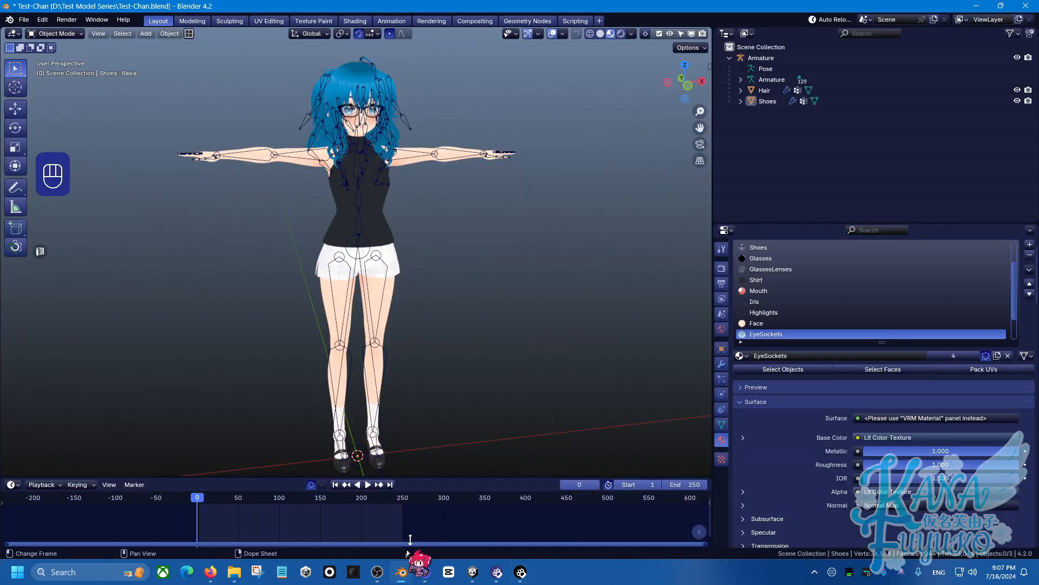
pyautogui.moveTo(421, 299); pyautogui.dragTo(427, 285, button='middle')
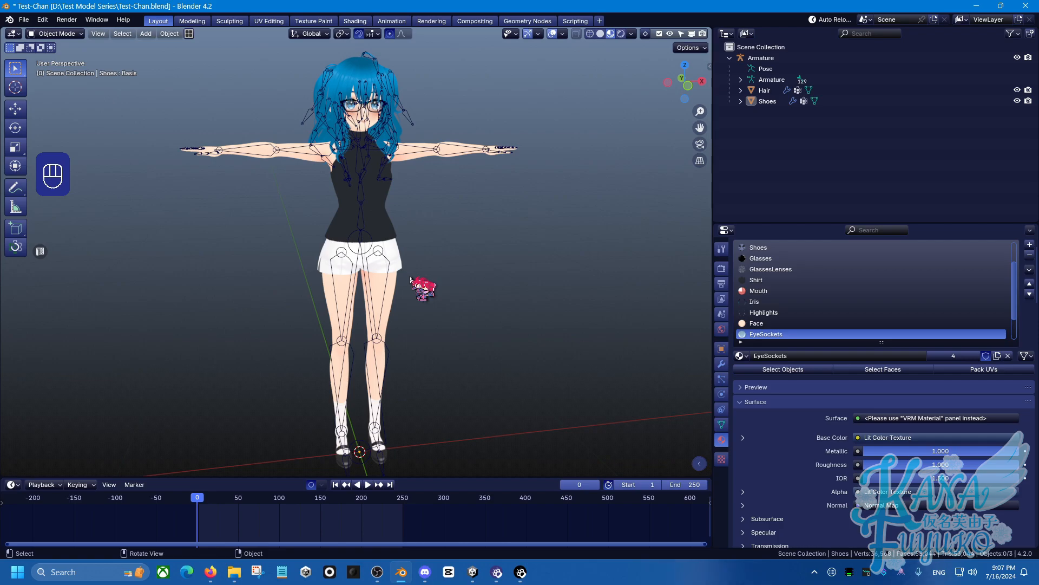
pyautogui.moveTo(385, 206)
pyautogui.mouseDown(button='middle')
pyautogui.moveTo(293, 214)
pyautogui.moveTo(290, 223)
pyautogui.moveTo(399, 209)
pyautogui.moveTo(390, 212)
pyautogui.mouseUp(button='middle')
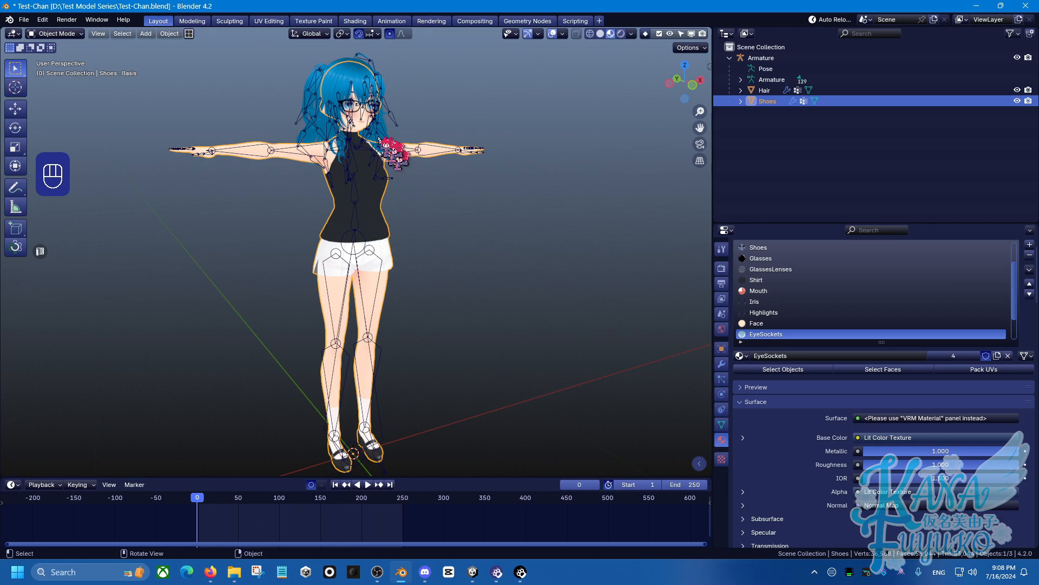
pyautogui.click(331, 78)
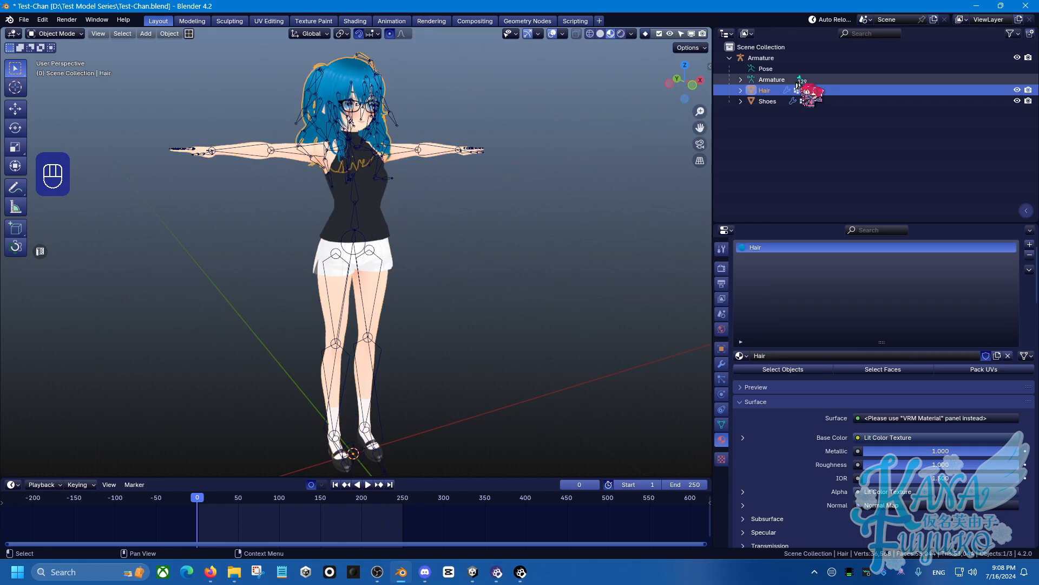
pyautogui.click(767, 101)
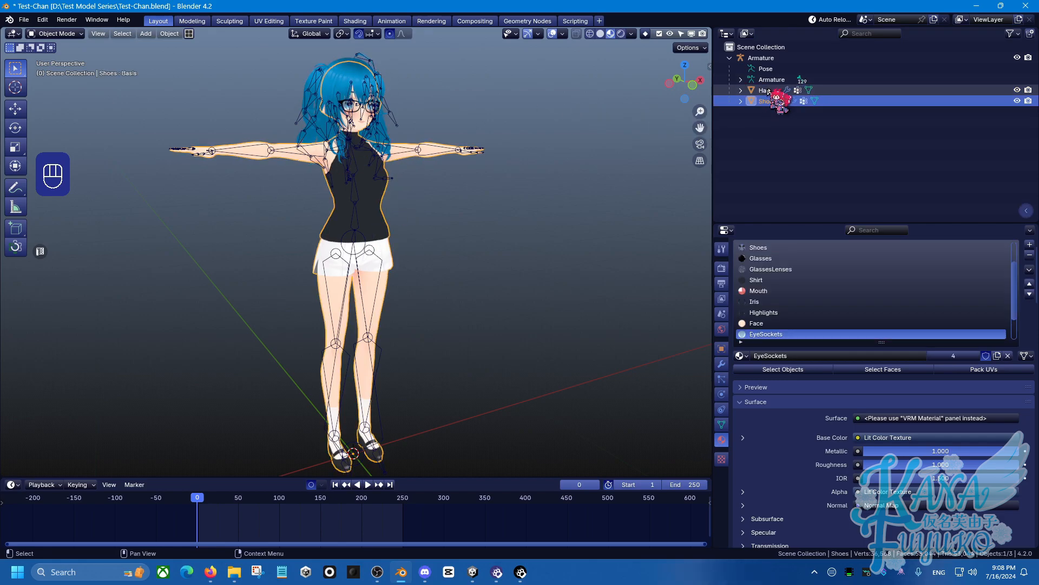
pyautogui.click(772, 91)
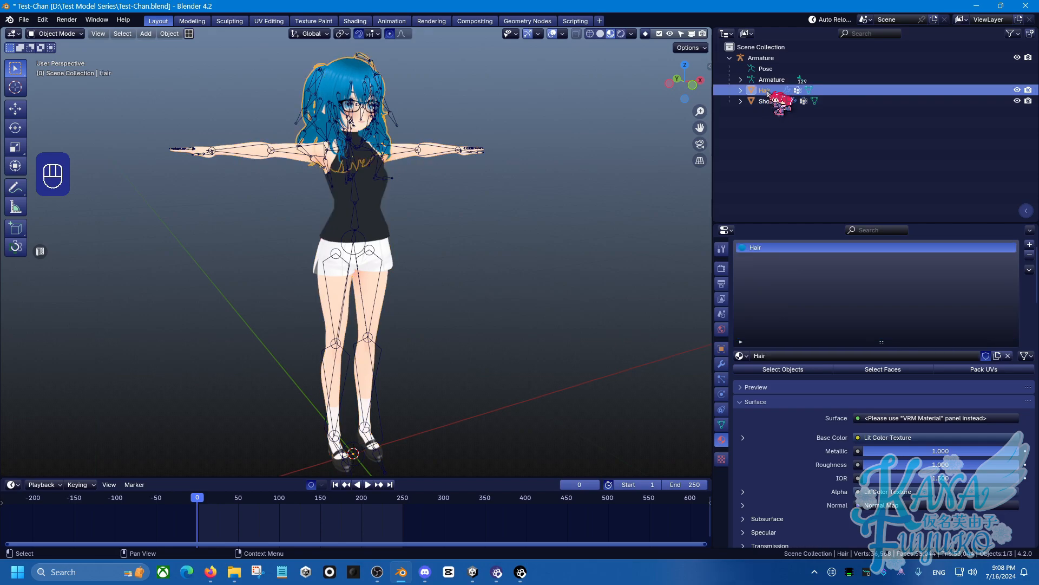
pyautogui.click(769, 101)
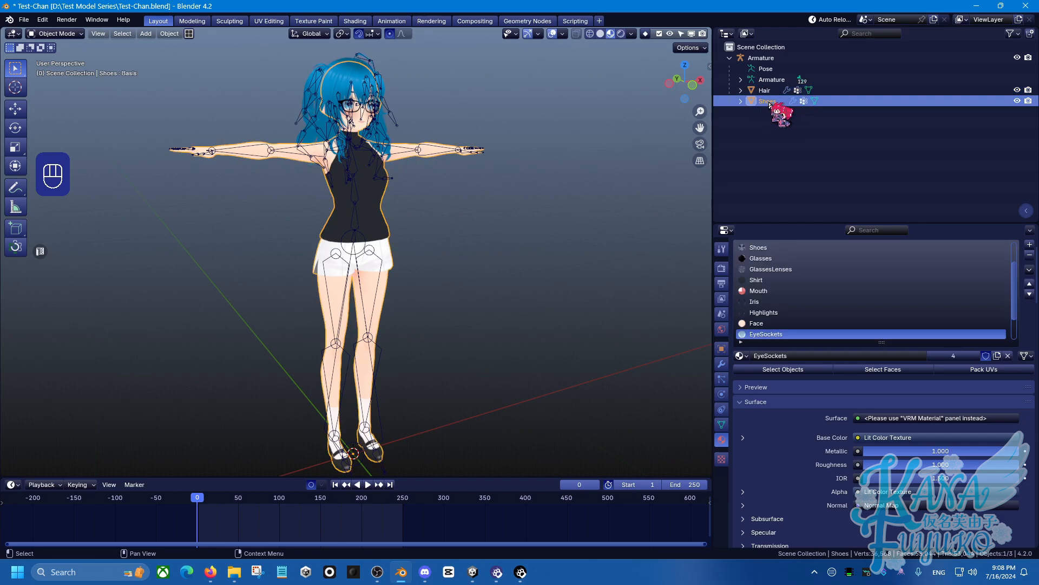
# - Rename the Shoes mesh object as Body and keep it selected
pyautogui.doubleClick(768, 102)
pyautogui.write('Body')
pyautogui.press('Return')
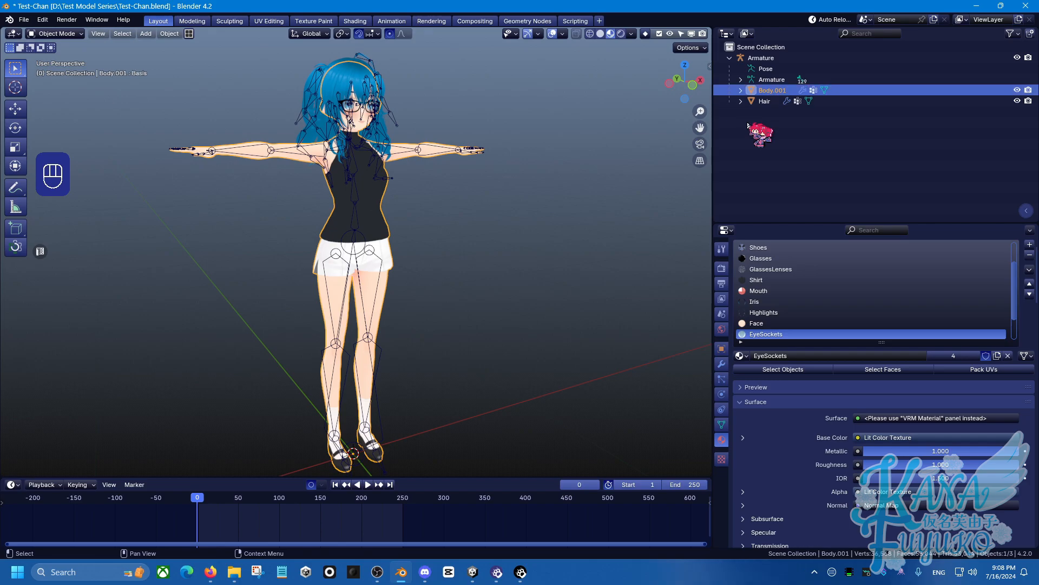
pyautogui.click(768, 99)
pyautogui.click(769, 91)
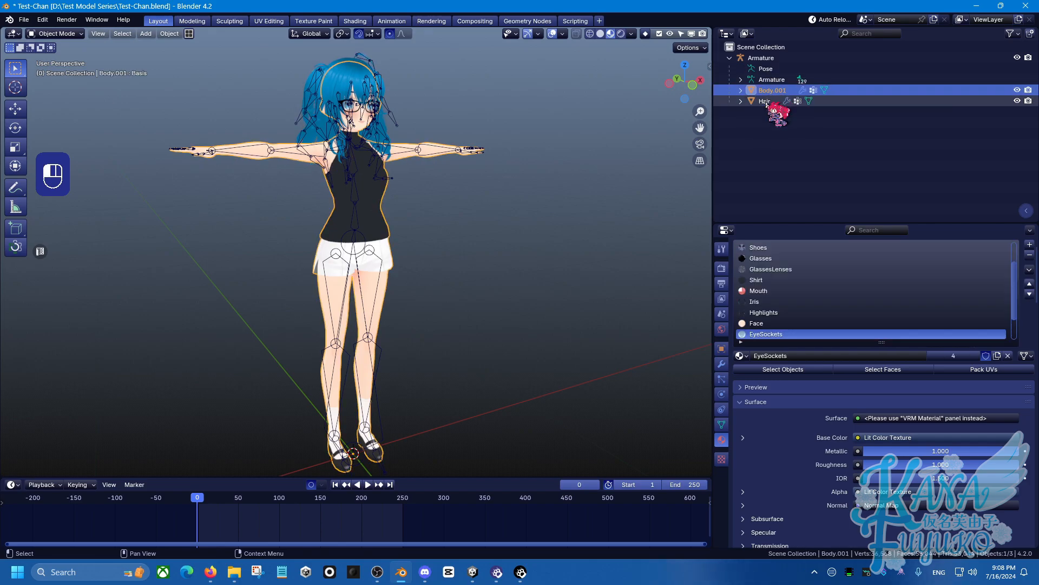
pyautogui.click(769, 100)
pyautogui.click(771, 91)
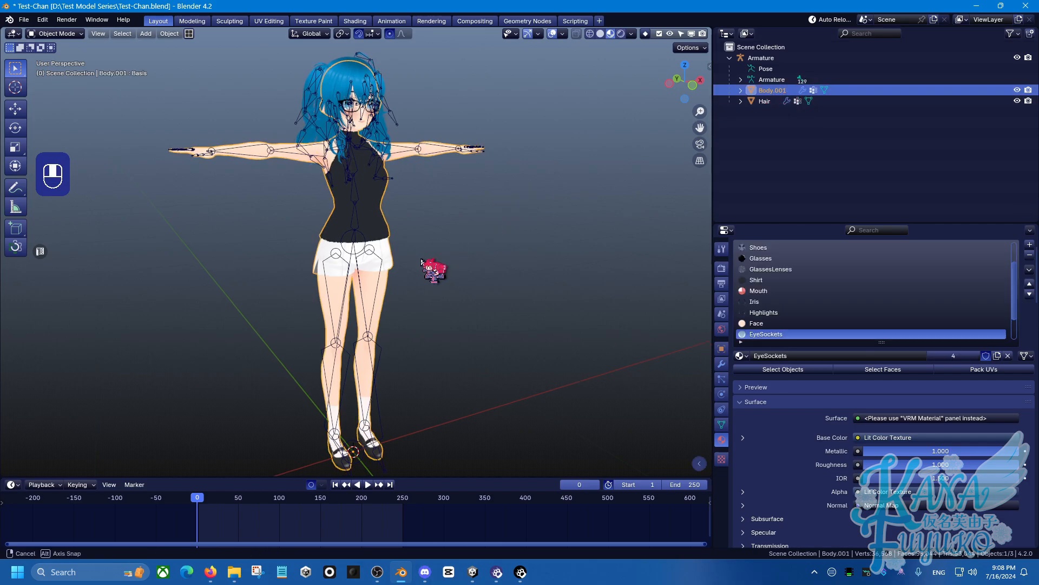
# - Separate both shoes, with all their linked geometry, from the body mesh into their own object and return to Object Mode
pyautogui.scroll(3, 417, 260)
pyautogui.keyDown('shift'); pyautogui.scroll(-5, 397, 190); pyautogui.keyUp('shift')
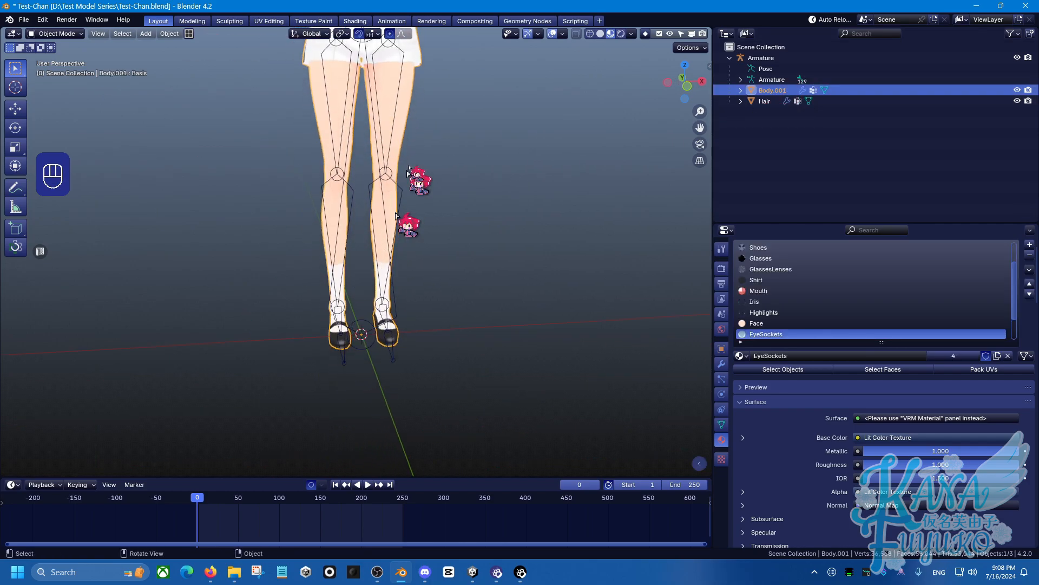
pyautogui.scroll(-4, 417, 181)
pyautogui.scroll(3, 359, 260)
pyautogui.moveTo(359, 260); pyautogui.dragTo(382, 238, button='middle')
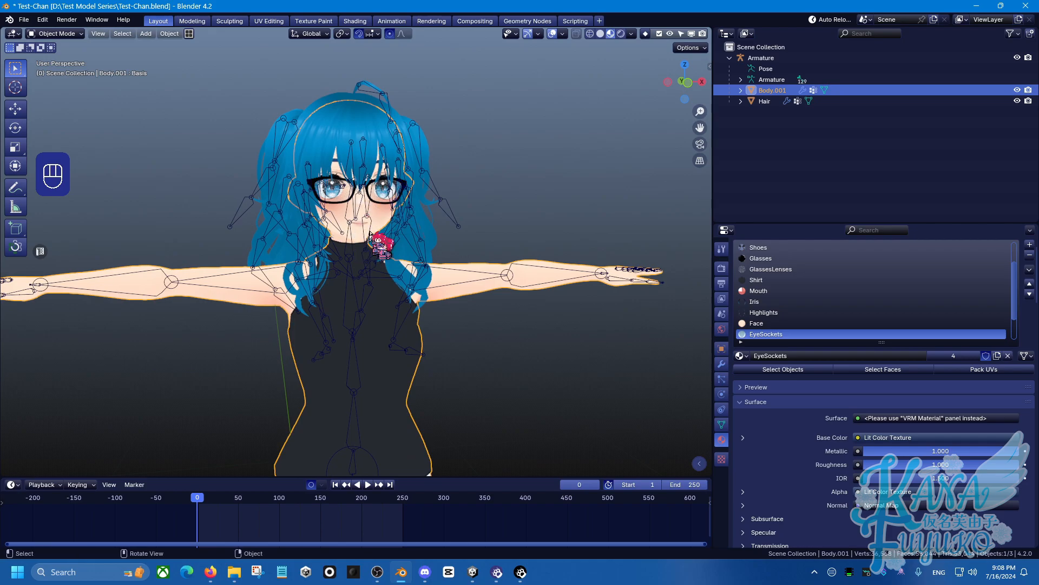
pyautogui.scroll(-3, 377, 344)
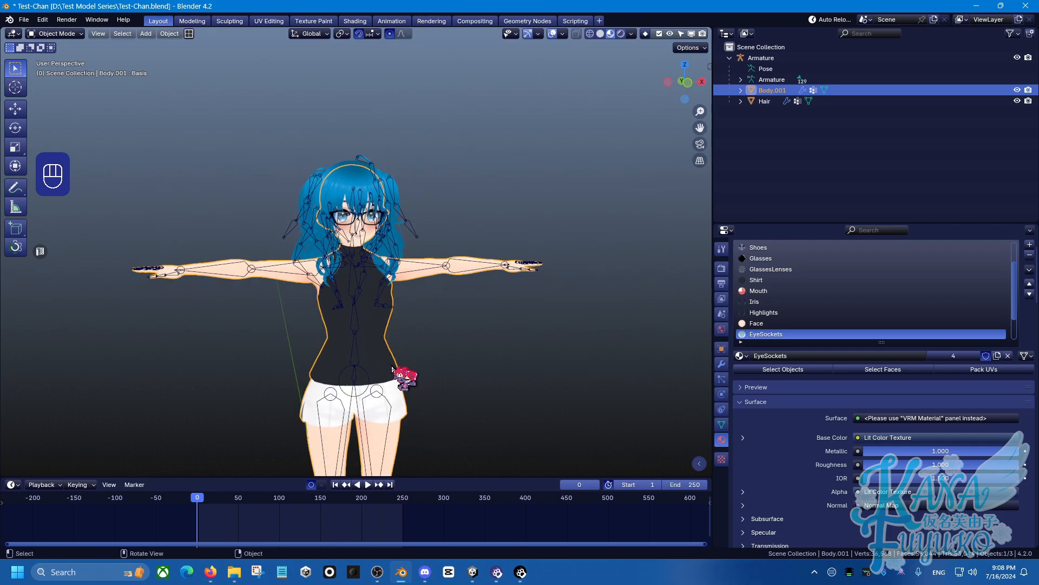
pyautogui.keyDown('shift'); pyautogui.moveTo(392, 368); pyautogui.dragTo(406, 134, button='middle'); pyautogui.keyUp('shift')
pyautogui.press('Tab')
pyautogui.scroll(5, 305, 330)
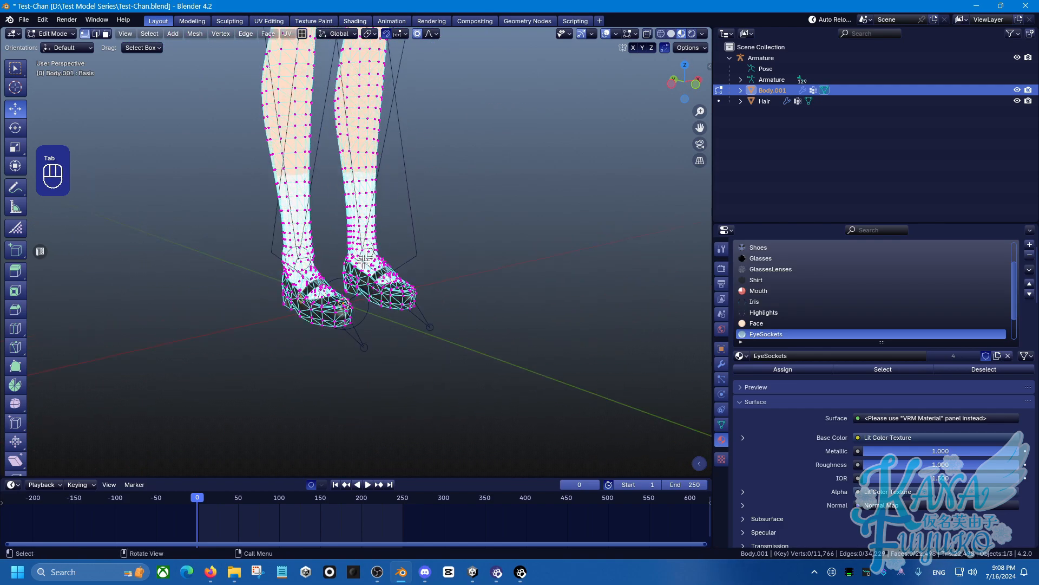
pyautogui.moveTo(281, 392); pyautogui.dragTo(316, 383, button='middle')
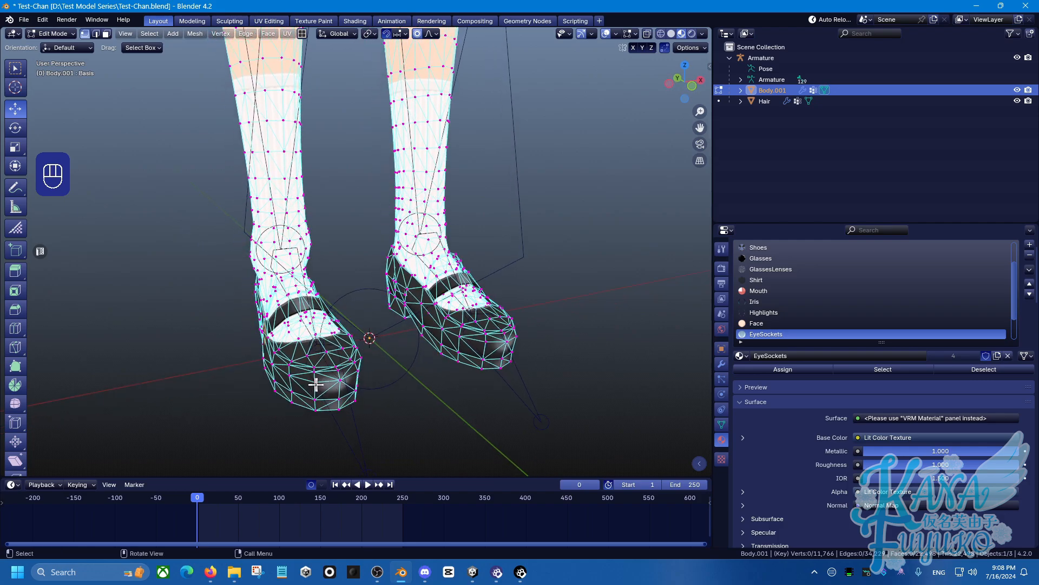
pyautogui.moveTo(304, 349); pyautogui.dragTo(340, 385)
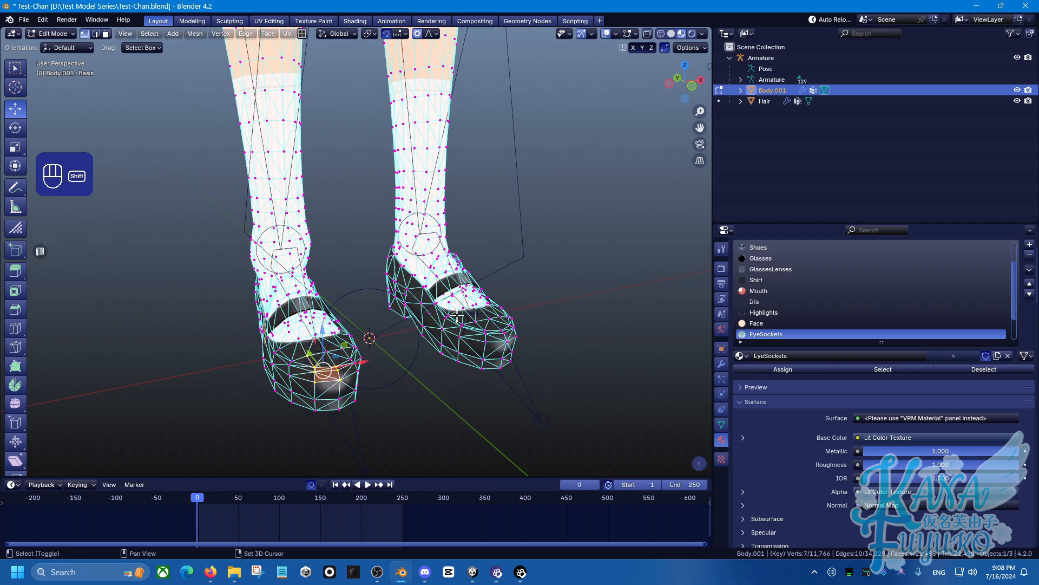
pyautogui.keyDown('shift'); pyautogui.moveTo(454, 314); pyautogui.dragTo(517, 358); pyautogui.keyUp('shift')
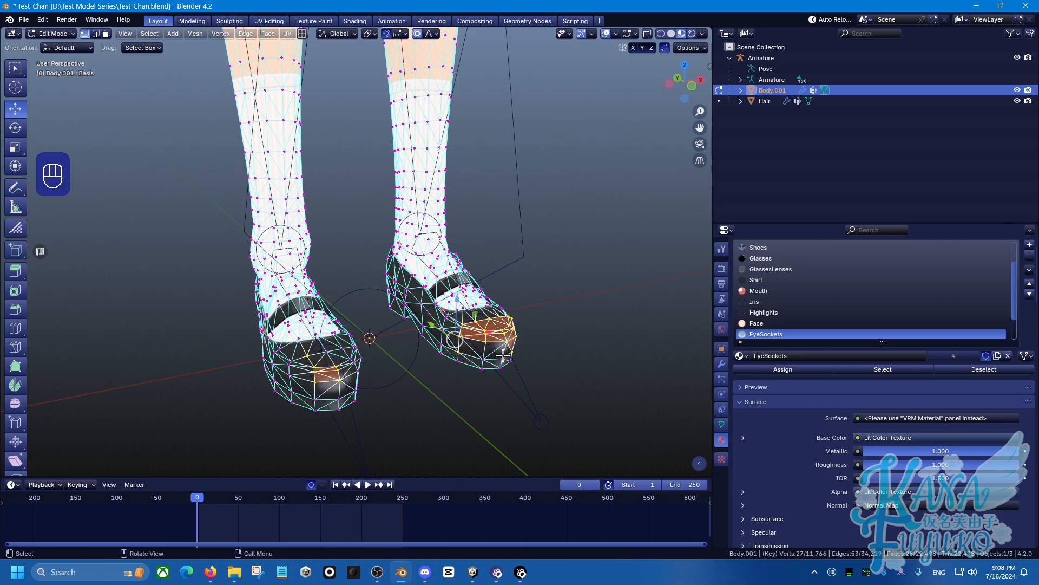
pyautogui.hotkey('ctrl', 'l')
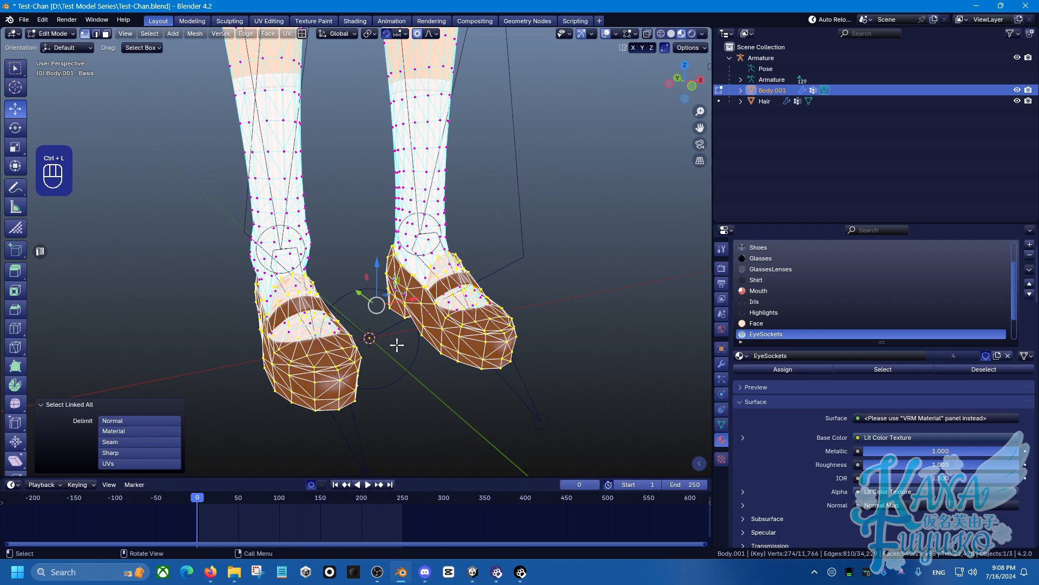
pyautogui.press('p')
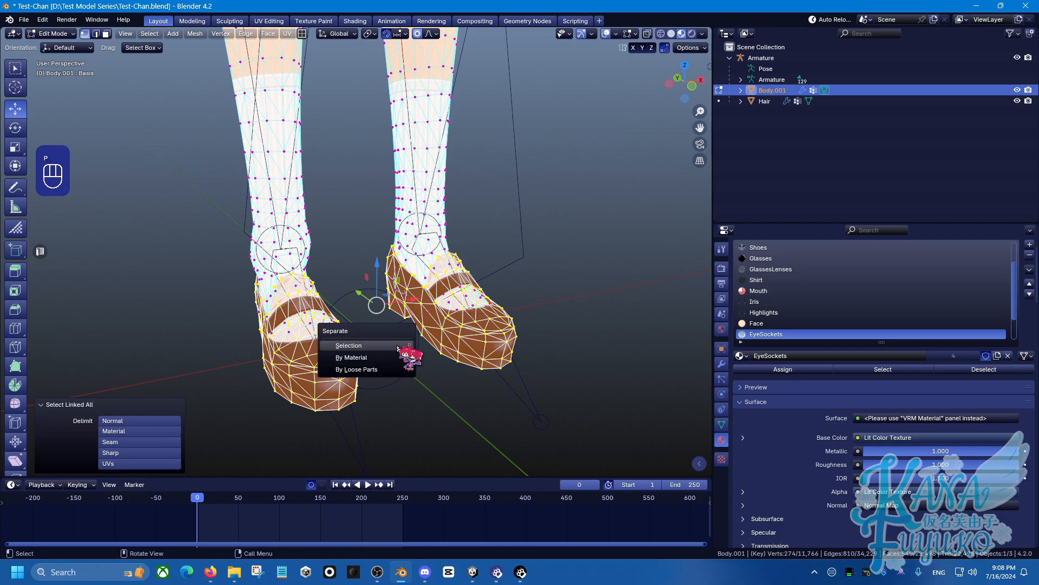
pyautogui.click(361, 344)
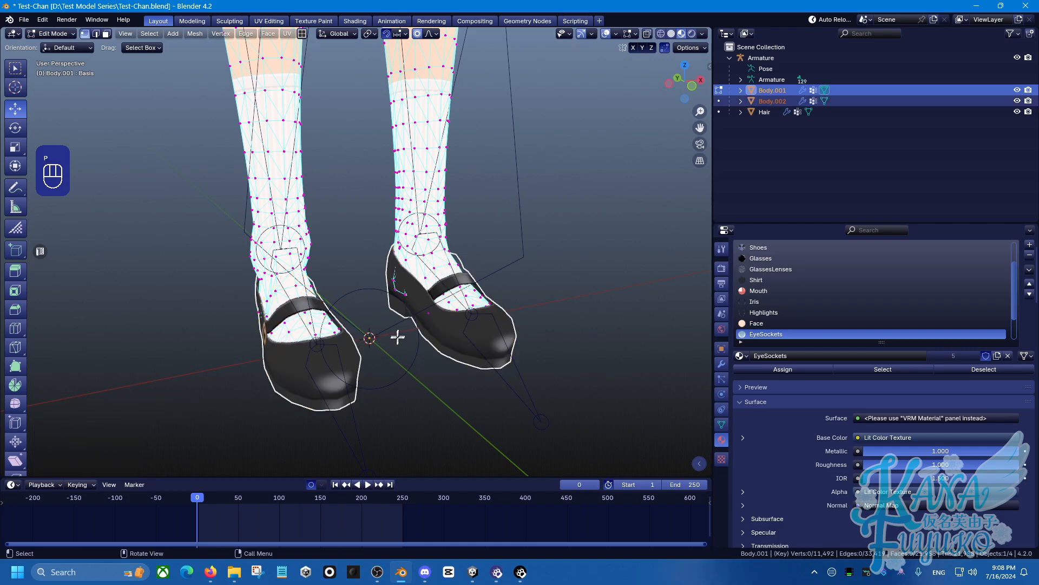
pyautogui.press('Tab')
# - Hide the separated shoes object to check the feet underneath, and show it again
pyautogui.click(344, 348)
pyautogui.press('h')
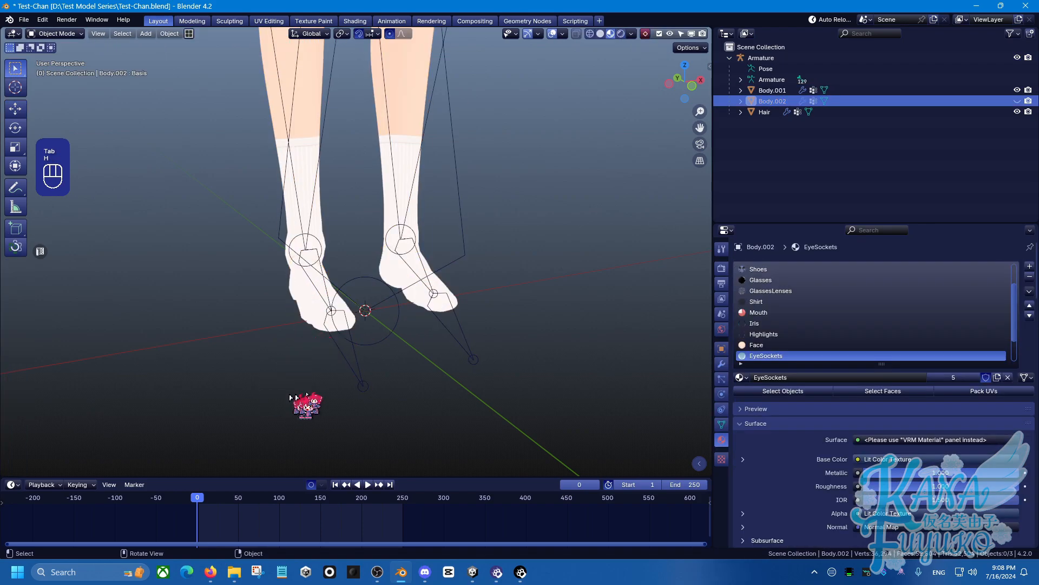
pyautogui.hotkey('ctrl', 'z')
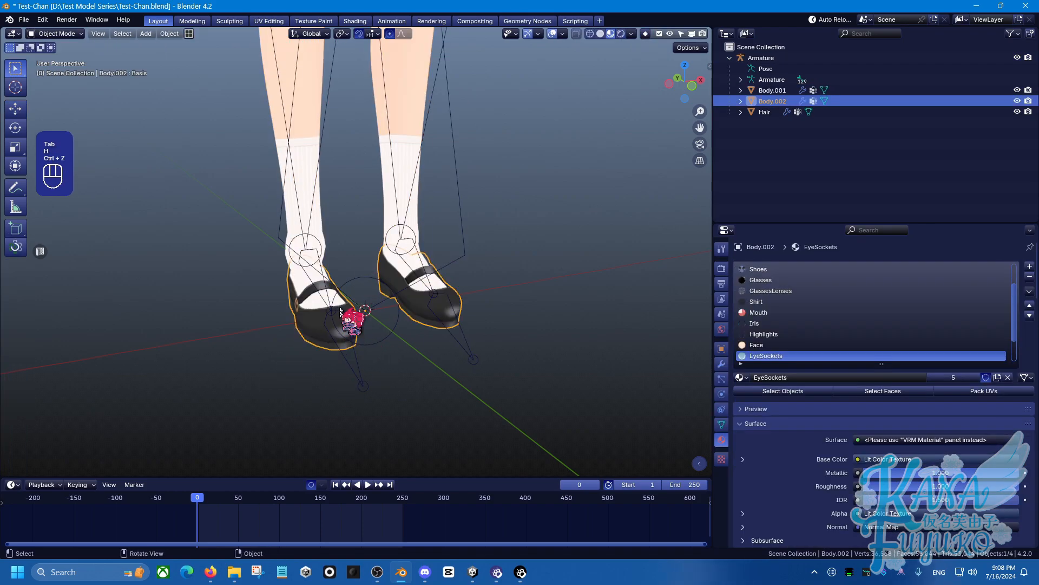
pyautogui.press('h')
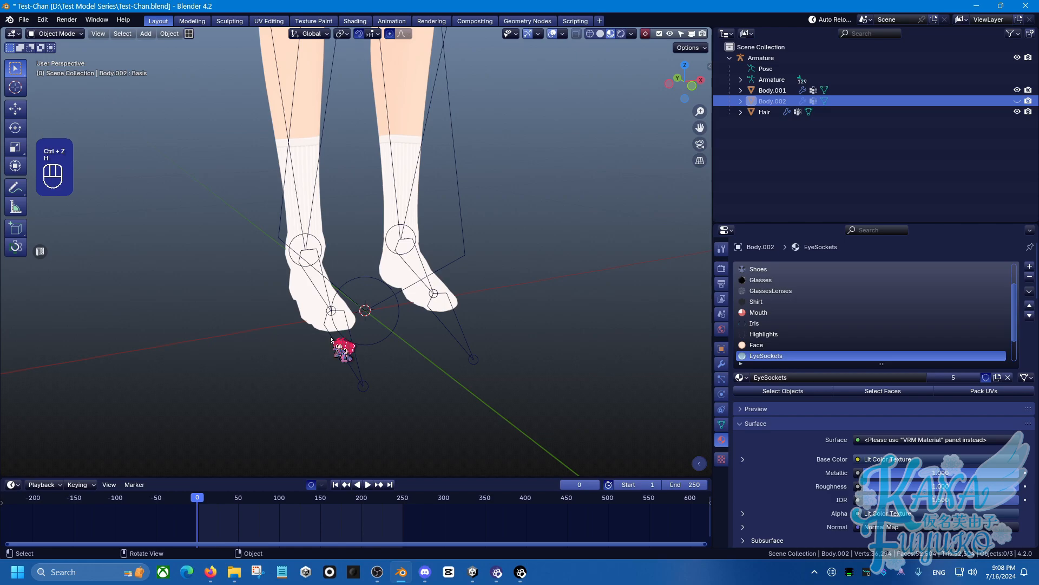
pyautogui.hotkey('alt', 'h')
pyautogui.scroll(-2, 419, 277)
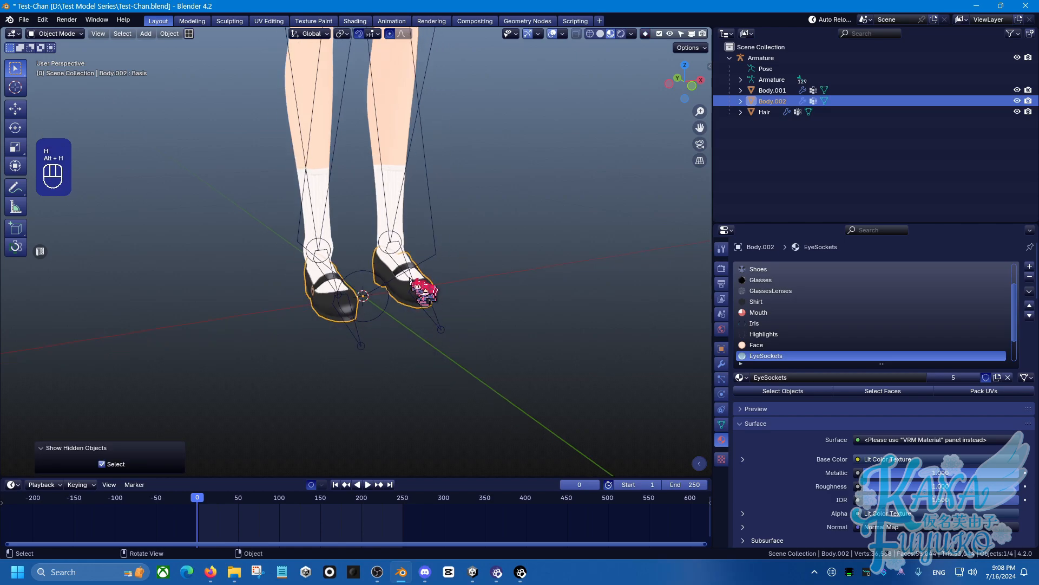
# - Open the body mesh for editing and pick a single vertex on the glasses frame
pyautogui.keyDown('shift'); pyautogui.moveTo(503, 119); pyautogui.dragTo(498, 81, button='middle'); pyautogui.keyUp('shift')
pyautogui.scroll(-3, 487, 119)
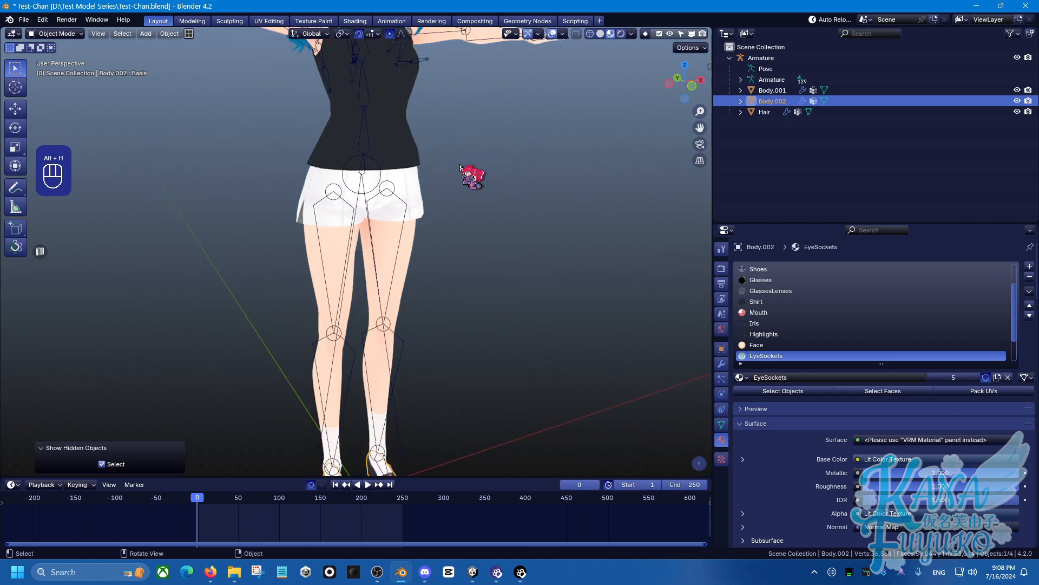
pyautogui.keyDown('shift'); pyautogui.moveTo(421, 167); pyautogui.dragTo(404, 303, button='middle'); pyautogui.keyUp('shift')
pyautogui.click(379, 282)
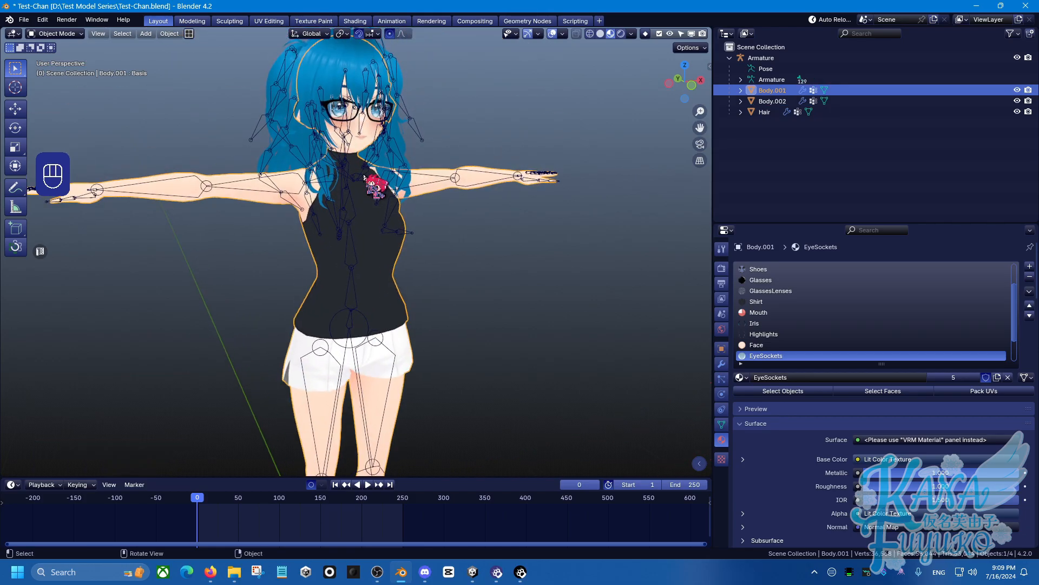
pyautogui.press('Tab')
pyautogui.scroll(8, 379, 195)
pyautogui.scroll(-1, 379, 192)
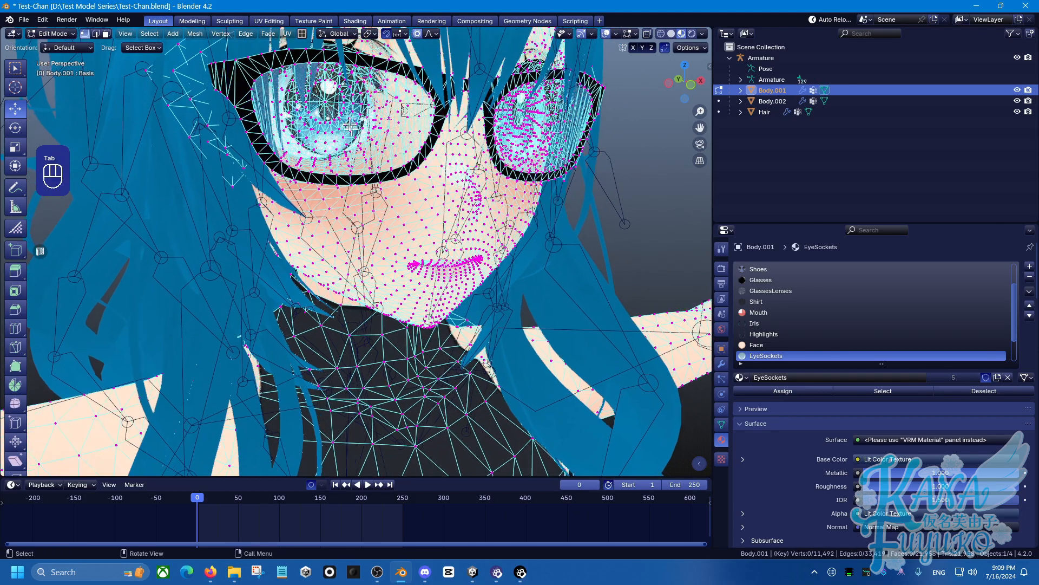
pyautogui.keyDown('shift'); pyautogui.moveTo(352, 122); pyautogui.dragTo(321, 172, button='middle'); pyautogui.keyUp('shift')
pyautogui.scroll(1, 320, 173)
pyautogui.click(238, 209)
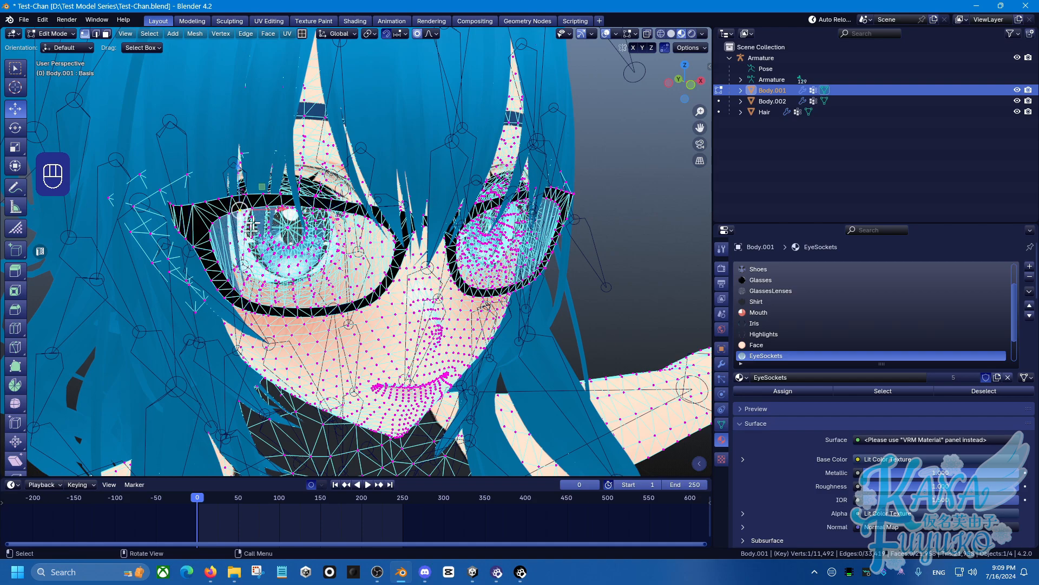
pyautogui.scroll(-5, 583, 254)
pyautogui.moveTo(586, 255); pyautogui.dragTo(588, 229, button='middle')
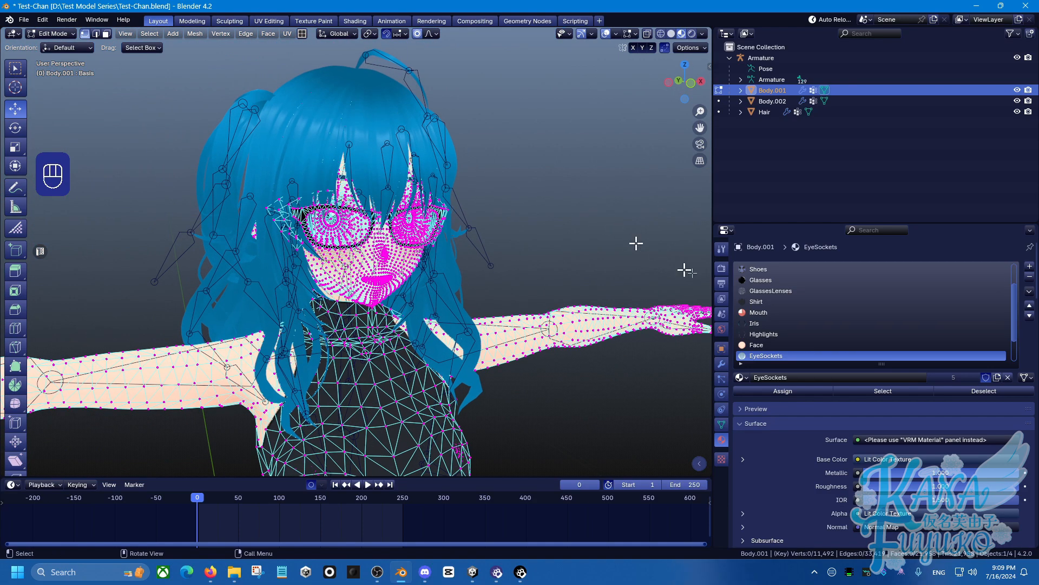
# - Select the faces of the GlassesLenses and Glasses materials and separate them from the body mesh into their own object
pyautogui.moveTo(1014, 329); pyautogui.dragTo(1019, 288)
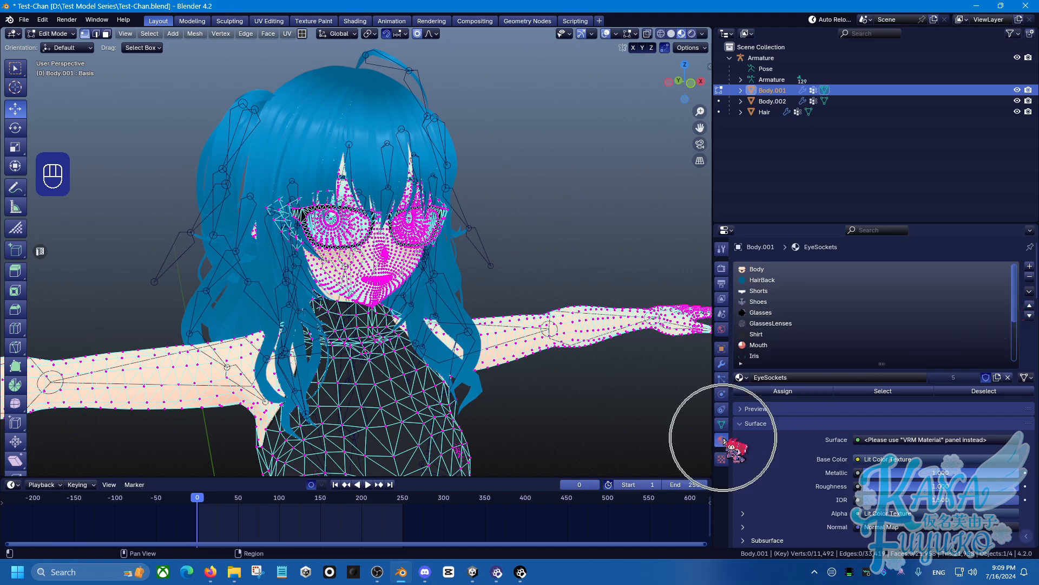
pyautogui.click(768, 323)
pyautogui.click(861, 392)
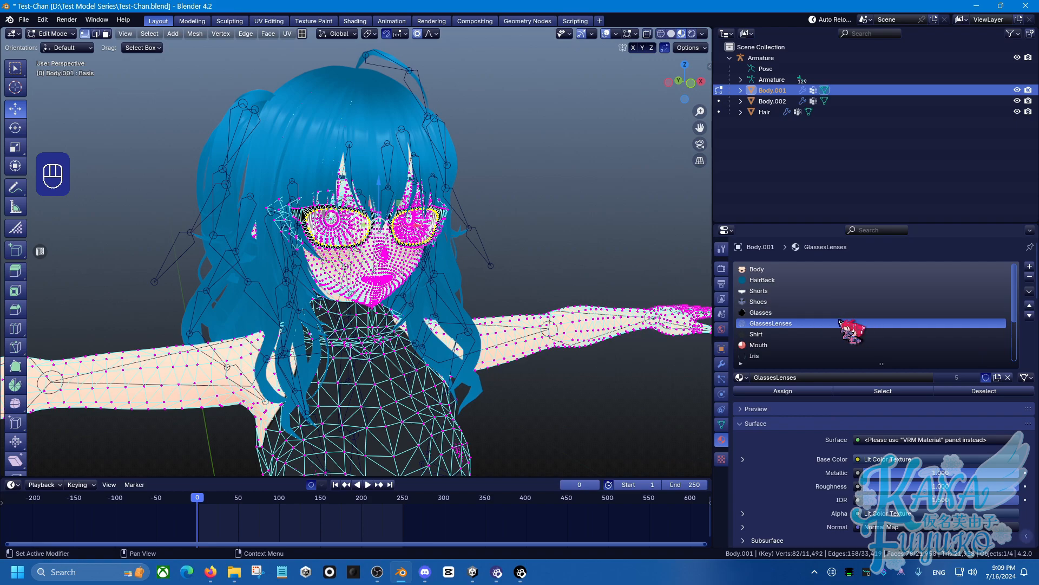
pyautogui.click(817, 312)
pyautogui.click(896, 392)
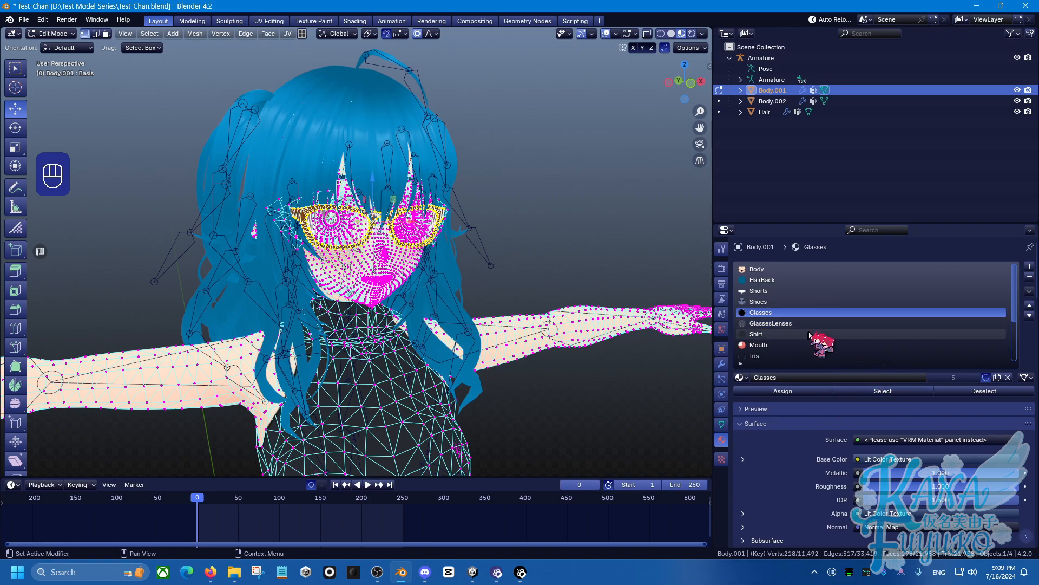
pyautogui.scroll(4, 488, 262)
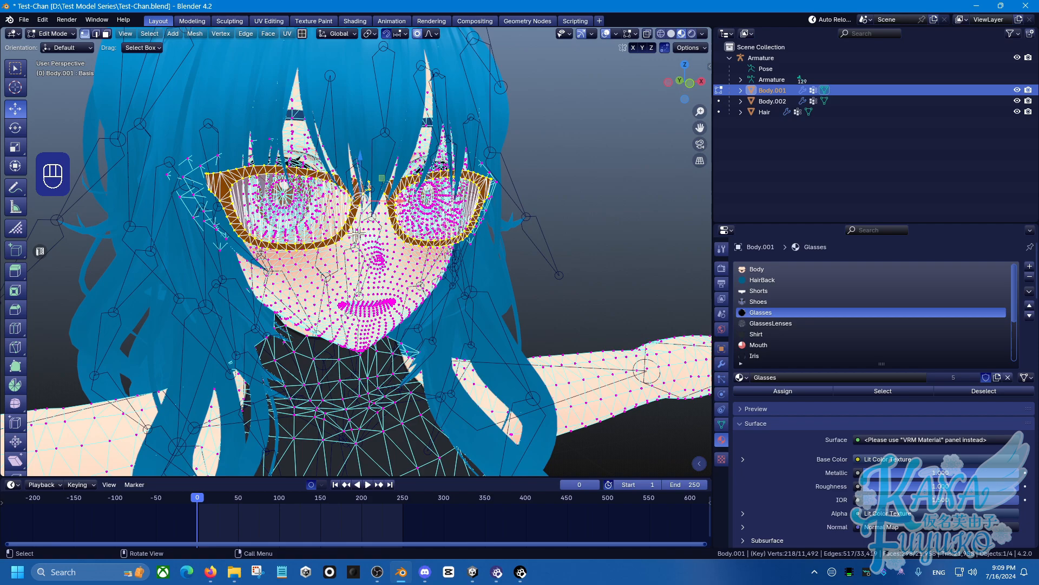
pyautogui.press('p')
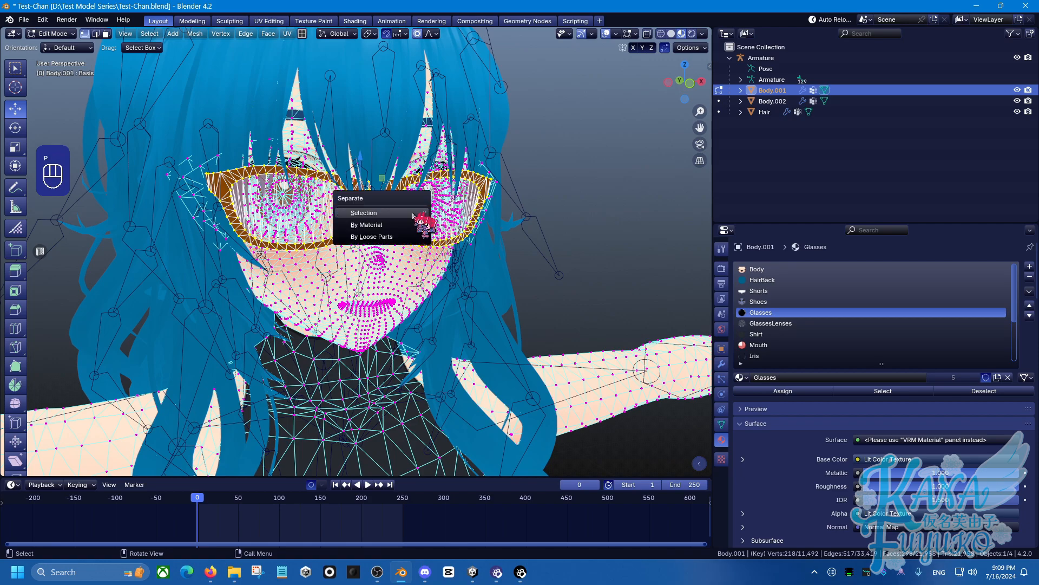
pyautogui.click(400, 214)
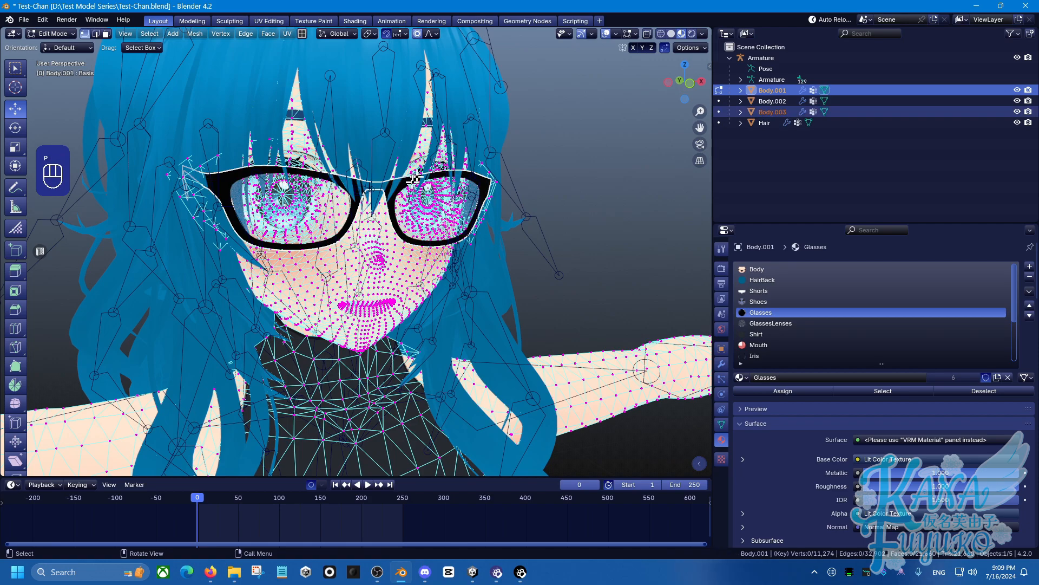
# - Leave Edit Mode on the body mesh and clear the object selection
pyautogui.press('Tab')
pyautogui.scroll(-5, 411, 233)
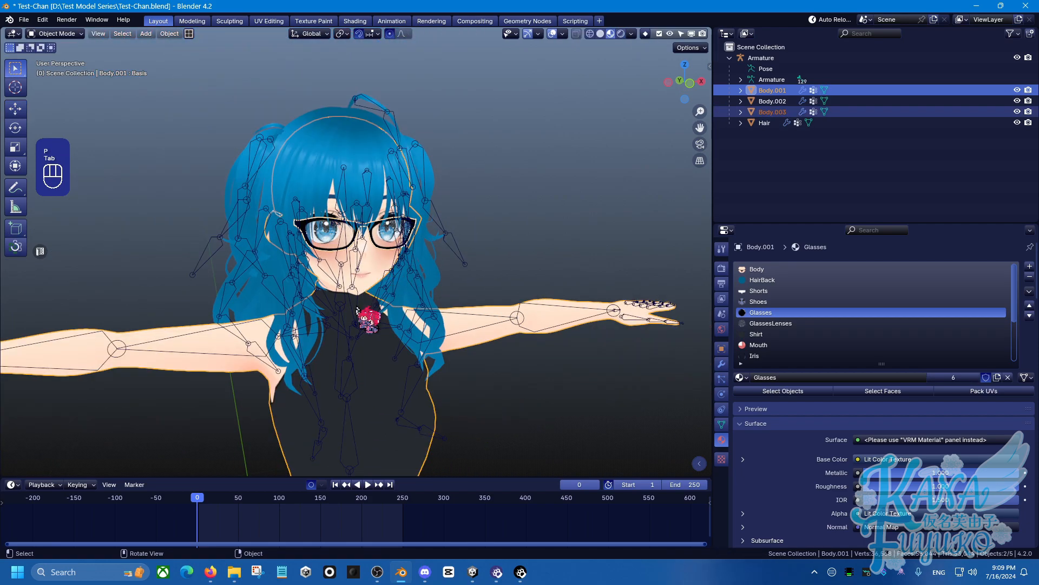
pyautogui.click(379, 367)
pyautogui.scroll(-3, 359, 319)
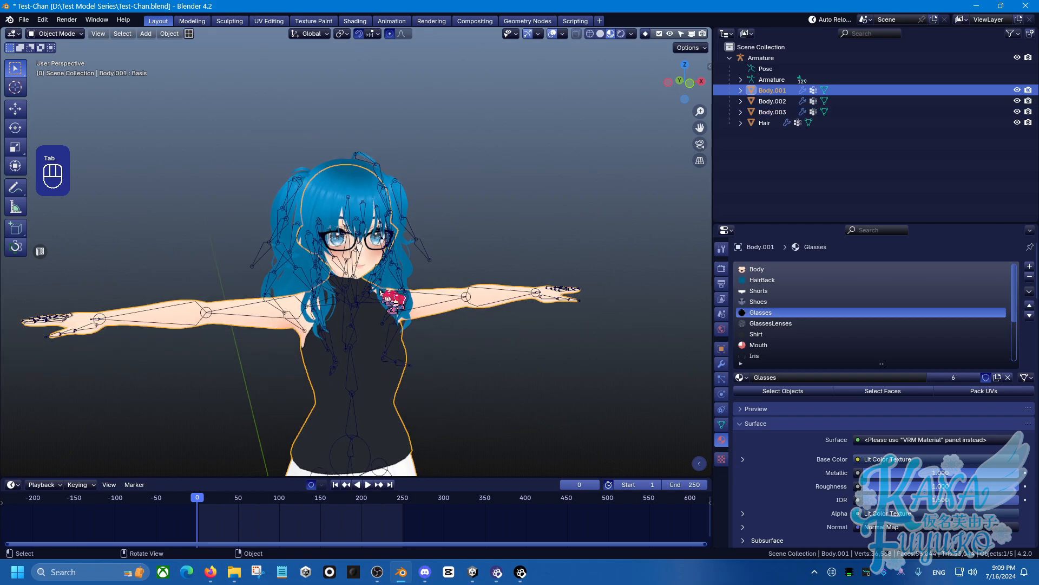
pyautogui.moveTo(379, 268); pyautogui.dragTo(409, 265, button='middle')
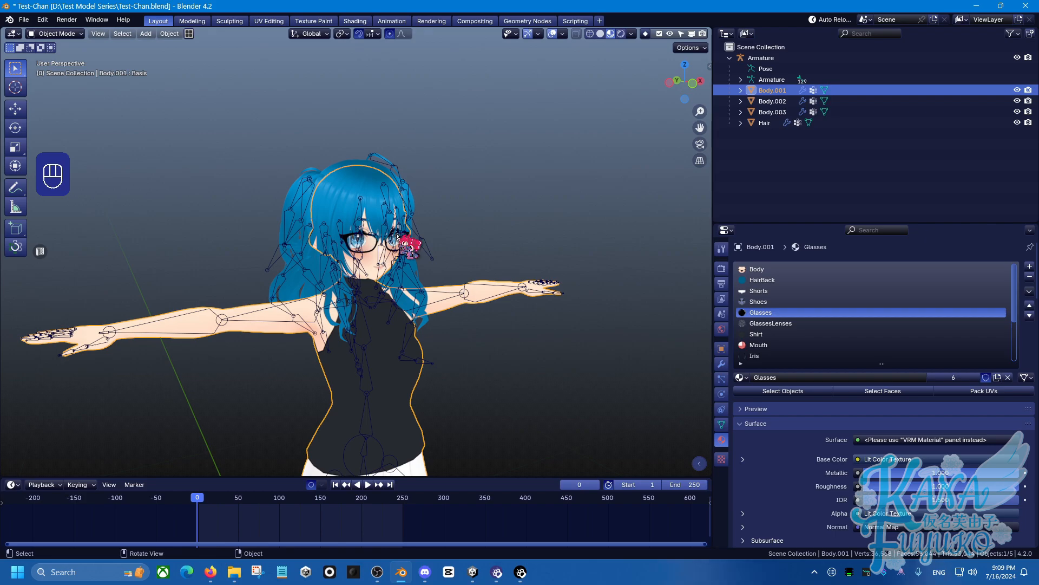
pyautogui.scroll(-3, 420, 260)
pyautogui.moveTo(420, 249); pyautogui.dragTo(392, 311, button='middle')
pyautogui.moveTo(376, 364)
pyautogui.keyDown('shift'); pyautogui.mouseDown(button='middle')
pyautogui.moveTo(367, 342)
pyautogui.moveTo(370, 370)
pyautogui.mouseUp(button='middle'); pyautogui.keyUp('shift')
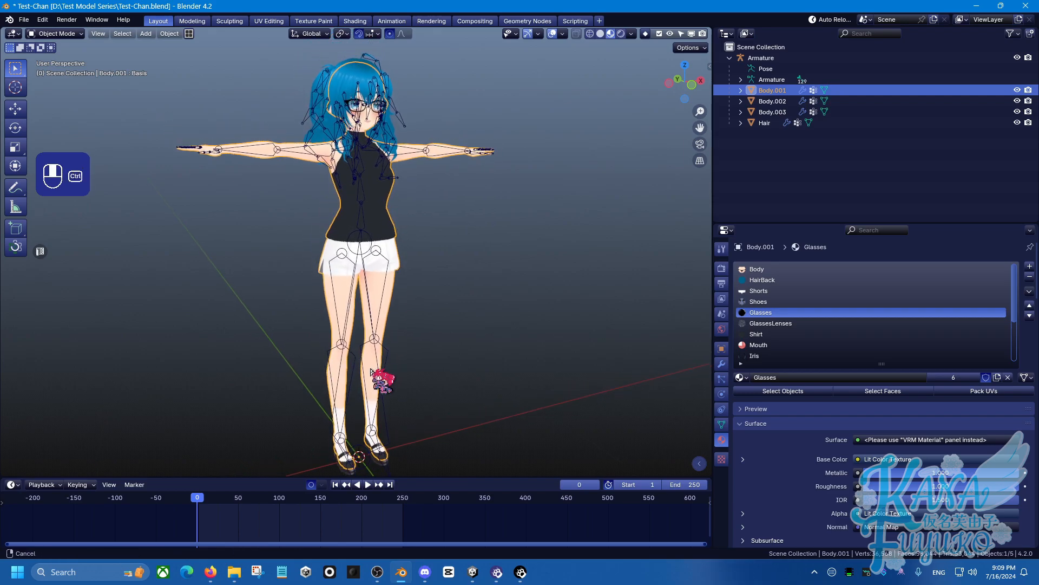
pyautogui.keyDown('shift'); pyautogui.moveTo(344, 445); pyautogui.dragTo(337, 447, button='middle'); pyautogui.keyUp('shift')
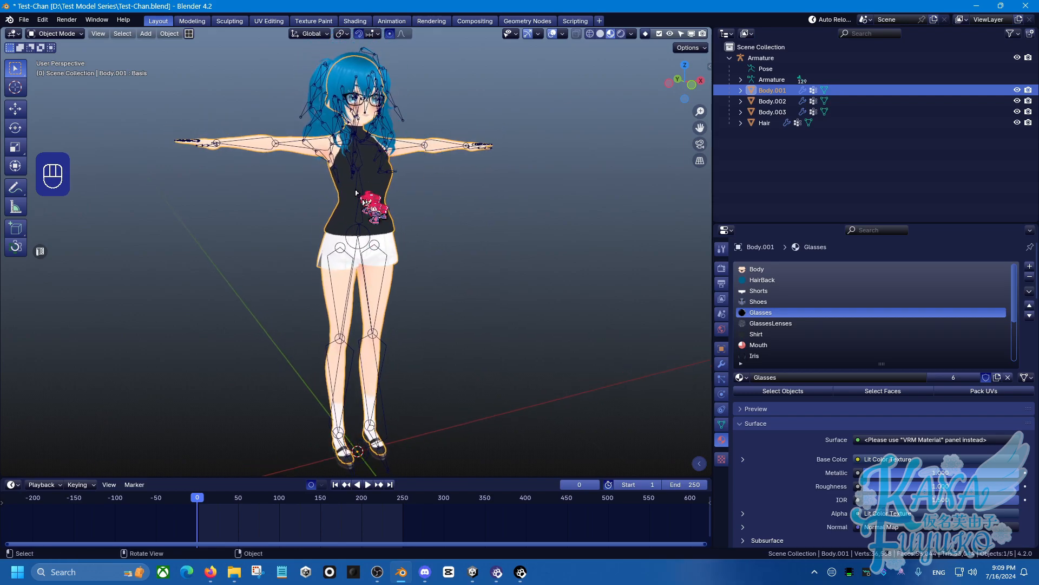
pyautogui.click(435, 262)
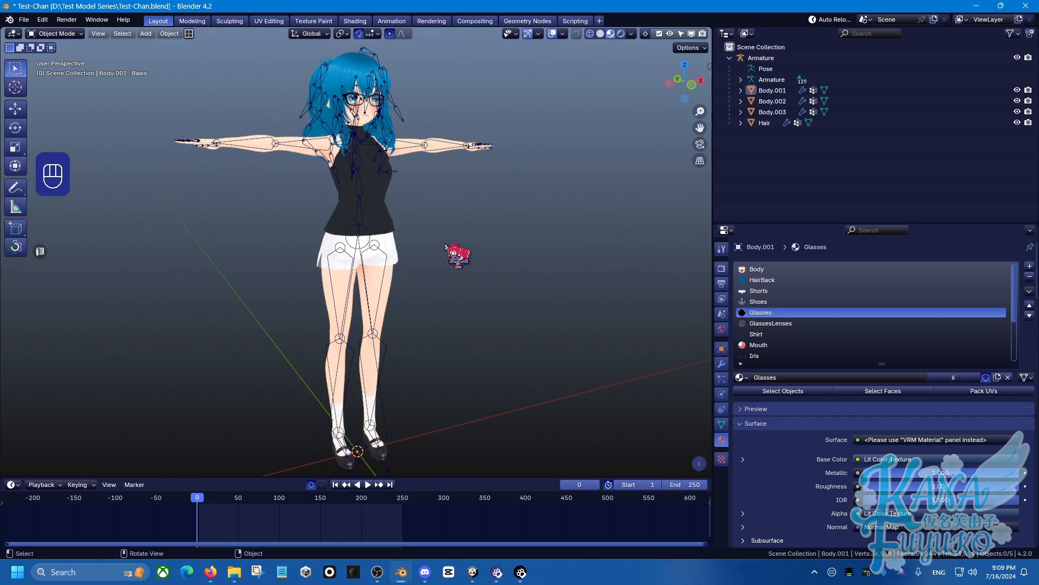
# - Rename the separated shoes object to Shoes
pyautogui.click(343, 461)
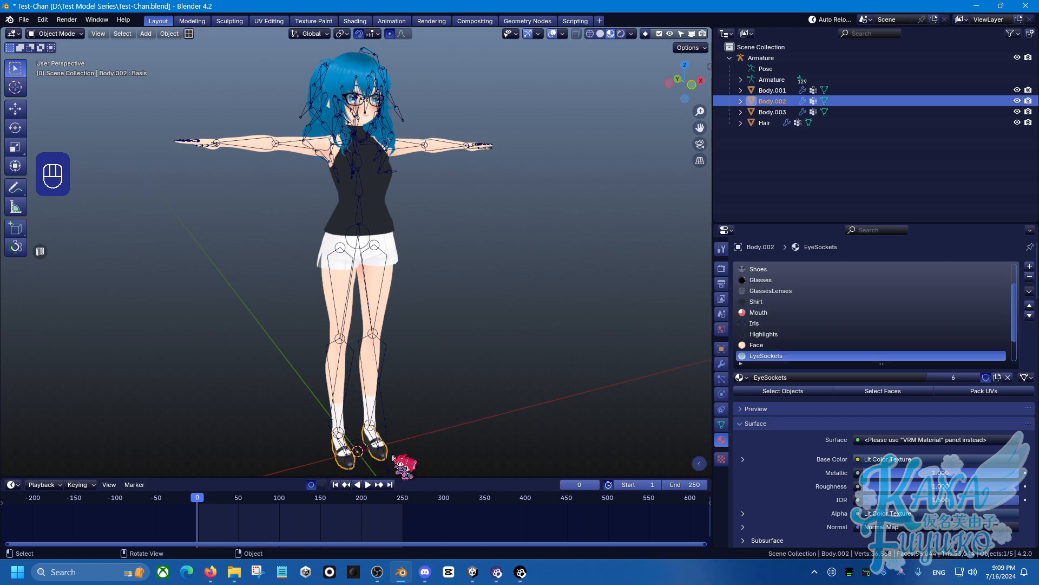
pyautogui.doubleClick(770, 102)
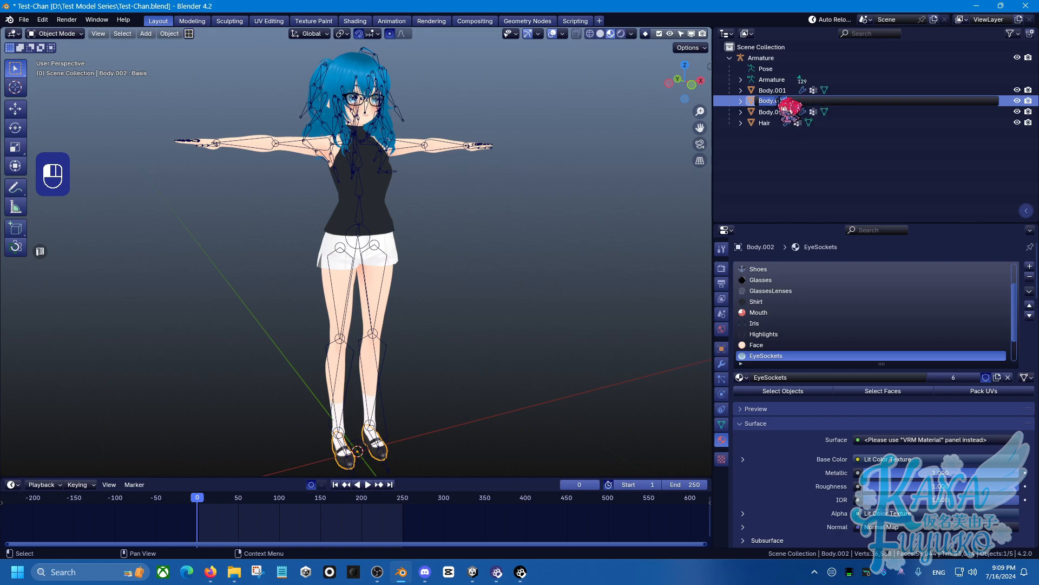
pyautogui.write('Sh')
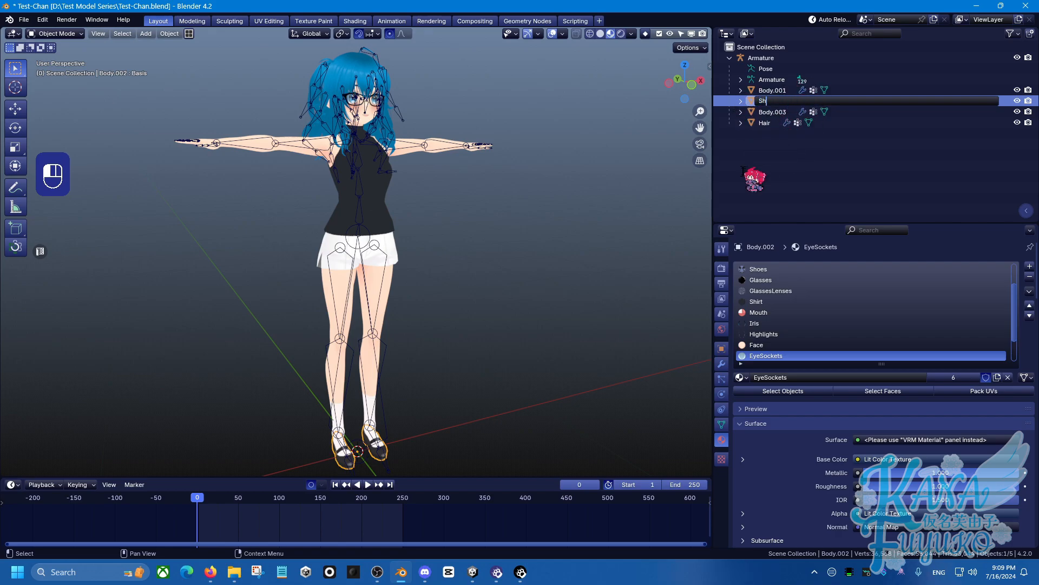
pyautogui.write('oes')
pyautogui.press('Return')
# - Rename the separated glasses object Body.003 to Glasses and deselect it
pyautogui.click(773, 102)
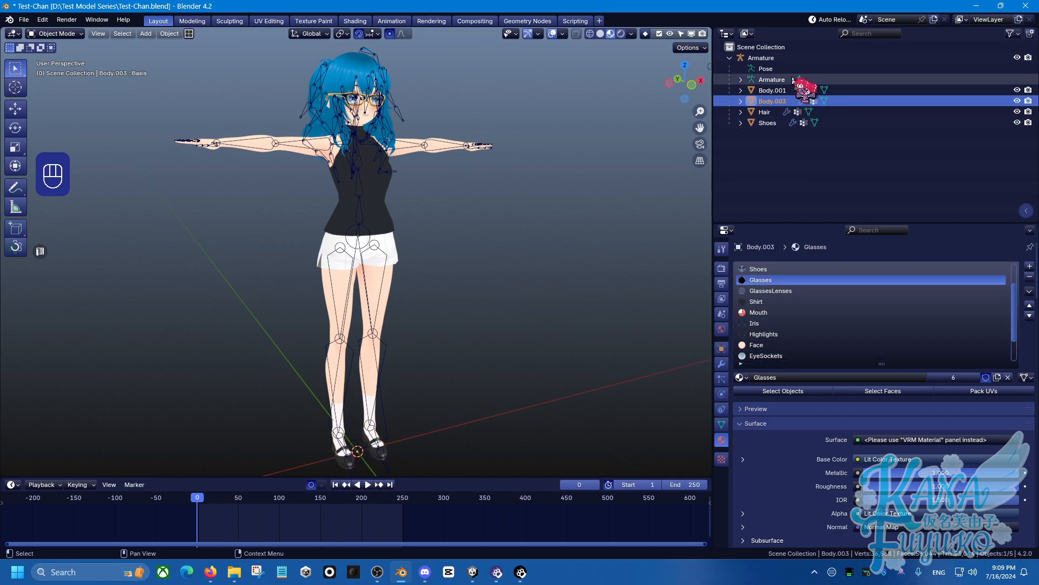
pyautogui.doubleClick(775, 102)
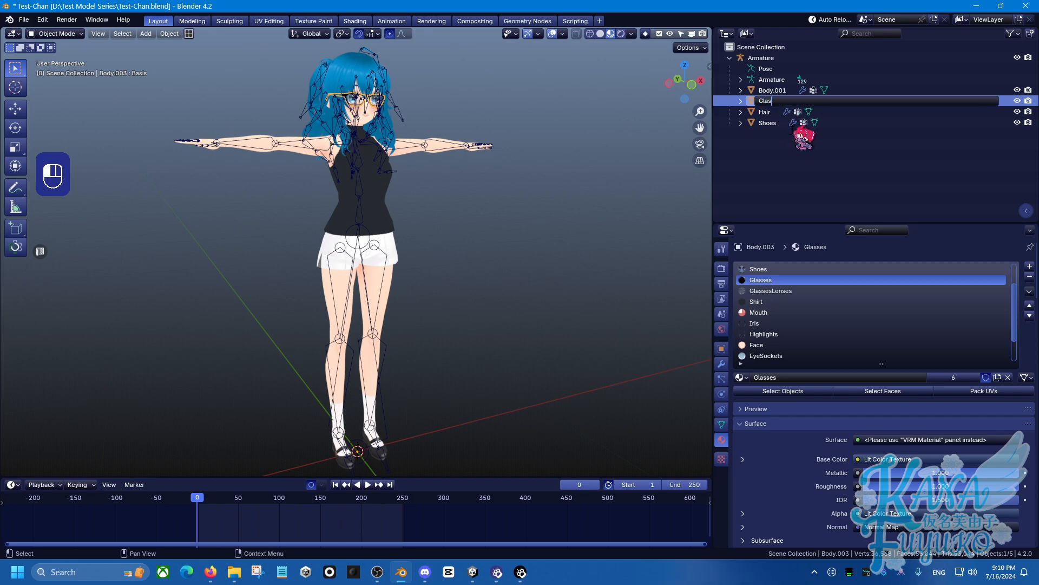
pyautogui.write('Glasses')
pyautogui.press('Return')
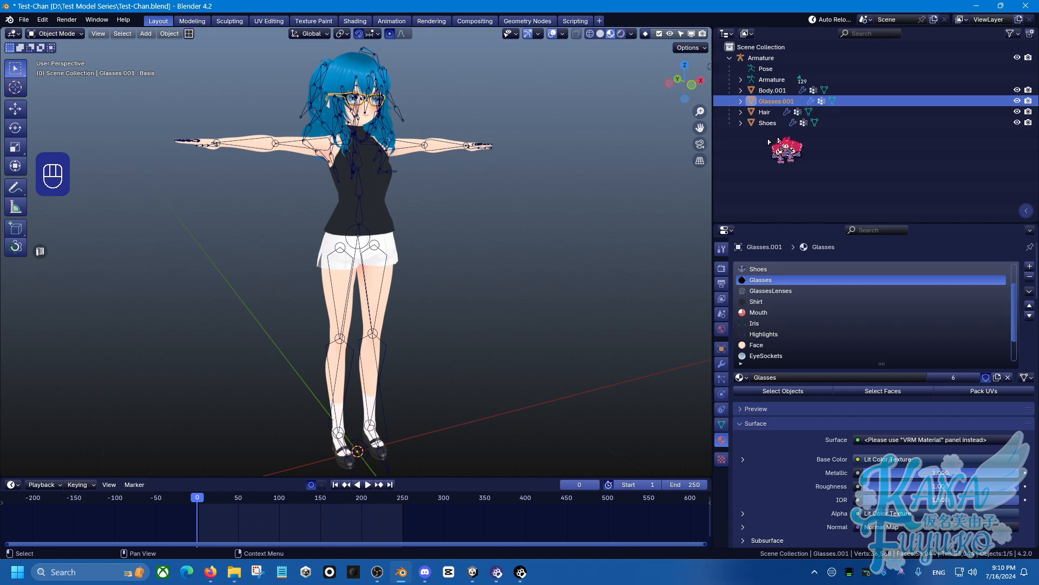
pyautogui.click(755, 186)
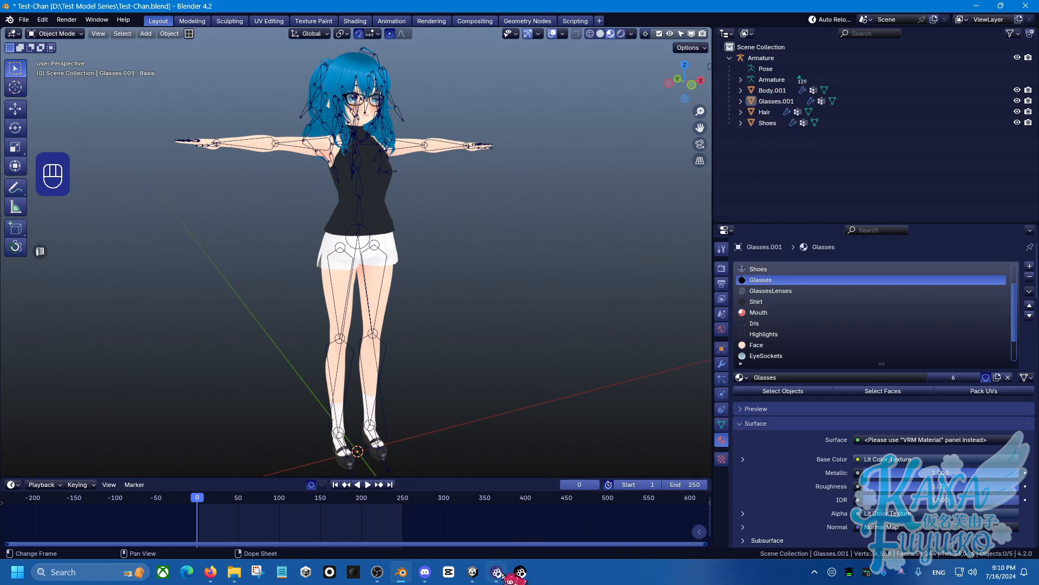
# - Switch to the Warudo Editor and view the Meshes section of the Character asset
pyautogui.click(520, 572)
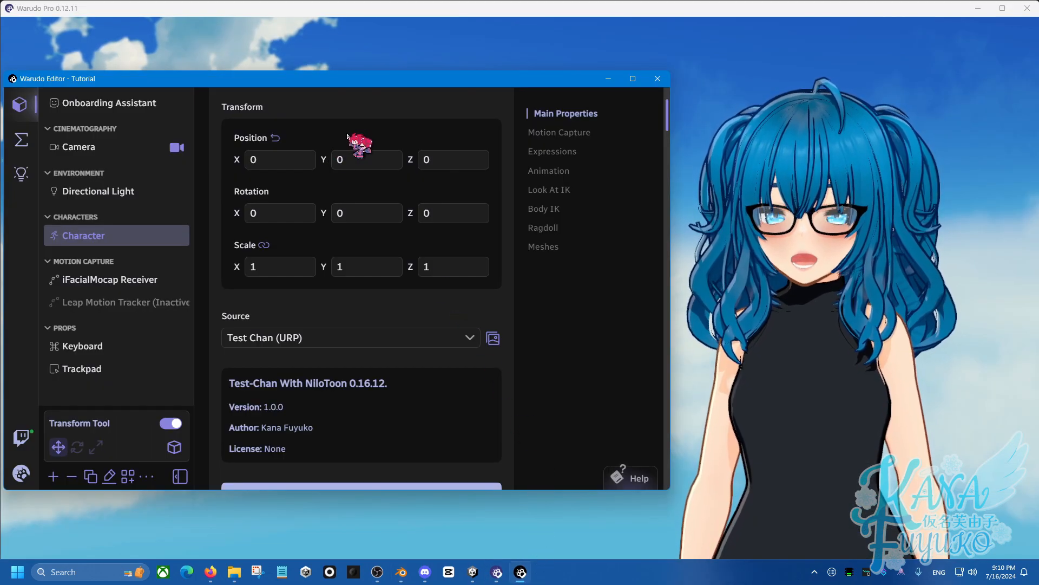
pyautogui.moveTo(536, 78); pyautogui.dragTo(543, 79)
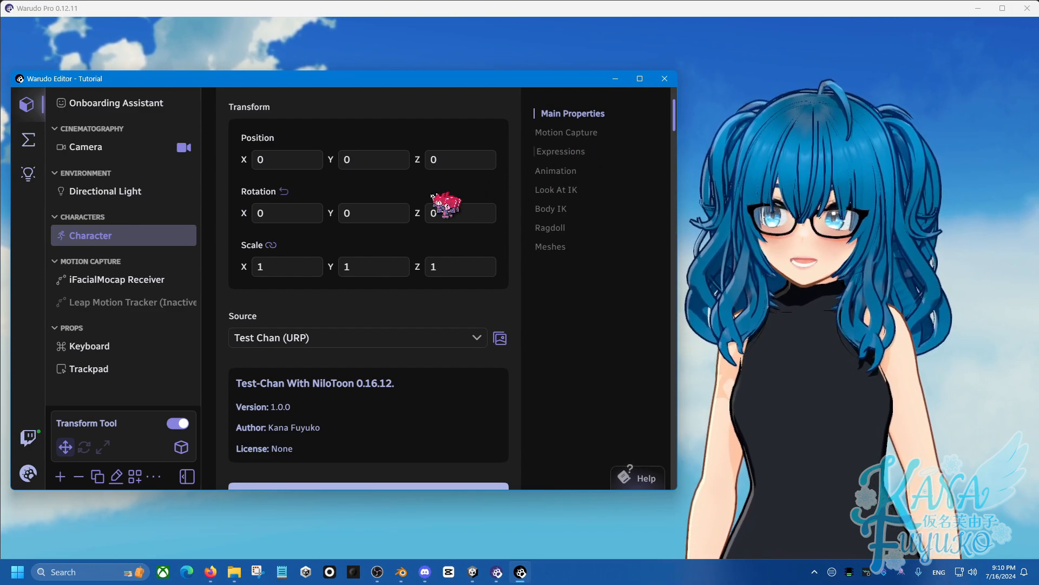
pyautogui.click(556, 250)
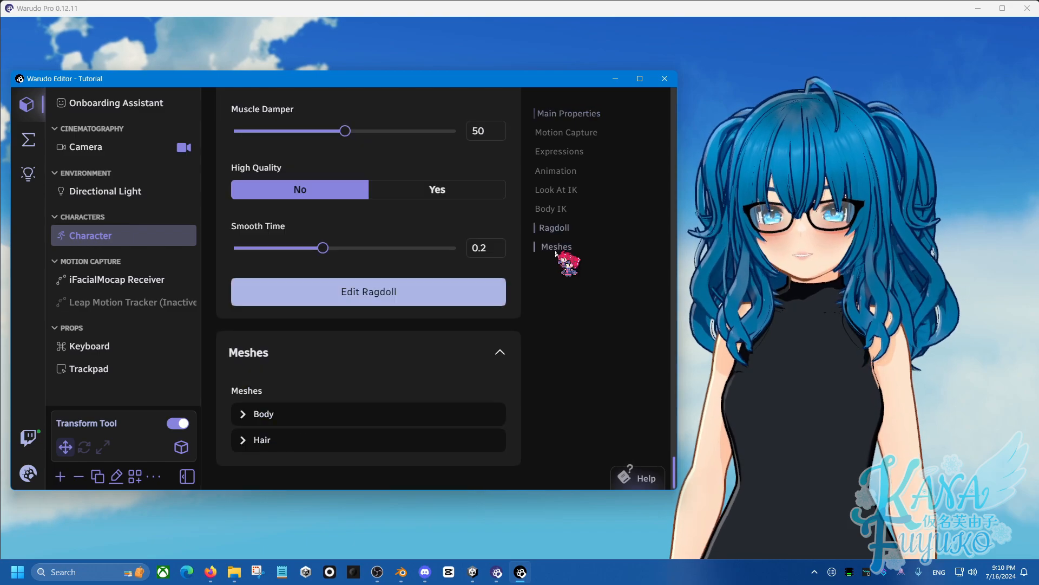
# - Add a new entry to the character's Expressions list and expand its settings
pyautogui.click(565, 153)
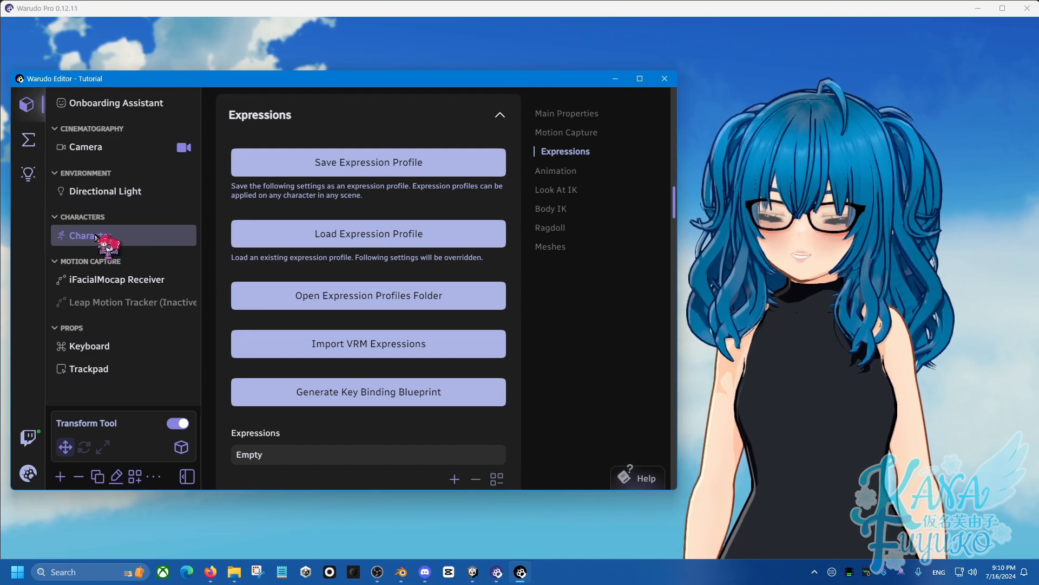
pyautogui.click(564, 154)
pyautogui.scroll(-2, 358, 225)
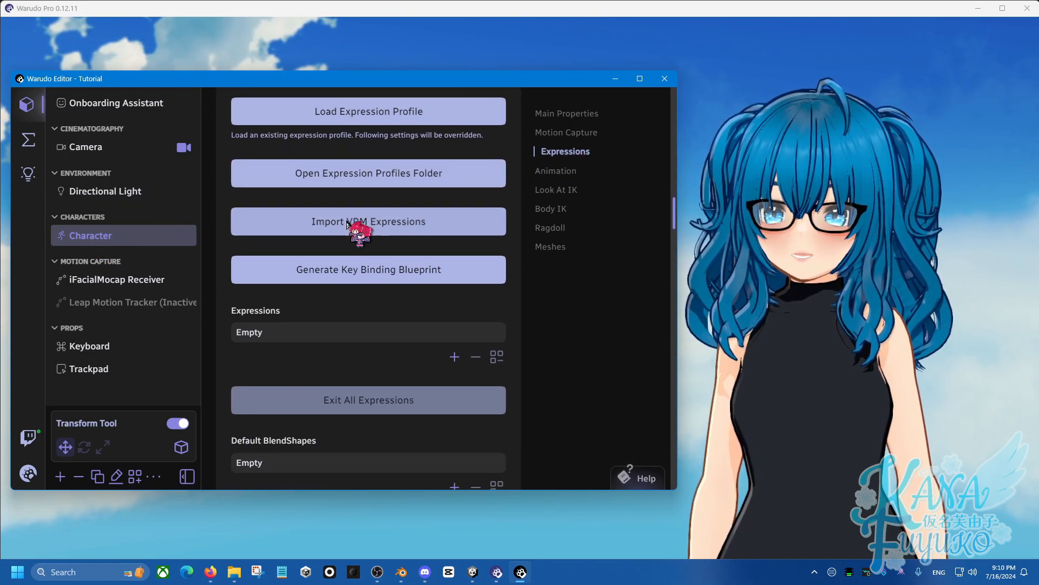
pyautogui.scroll(-2, 346, 224)
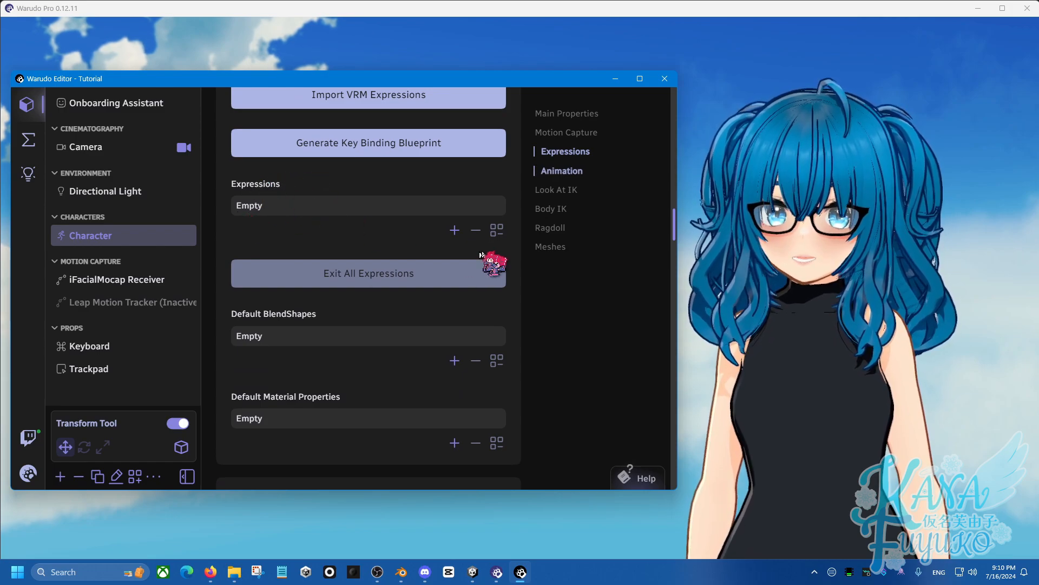
pyautogui.click(453, 231)
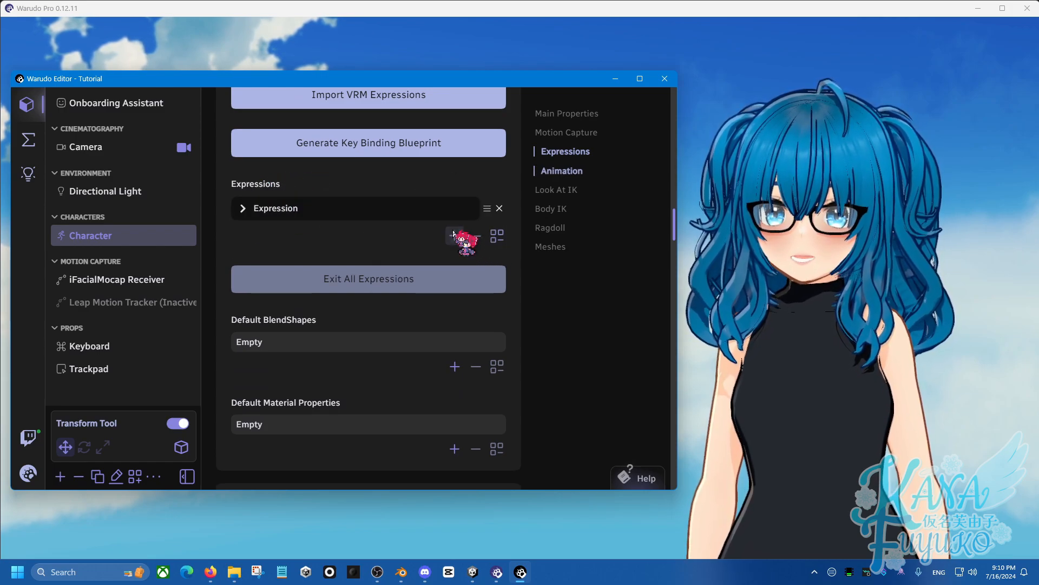
pyautogui.click(243, 209)
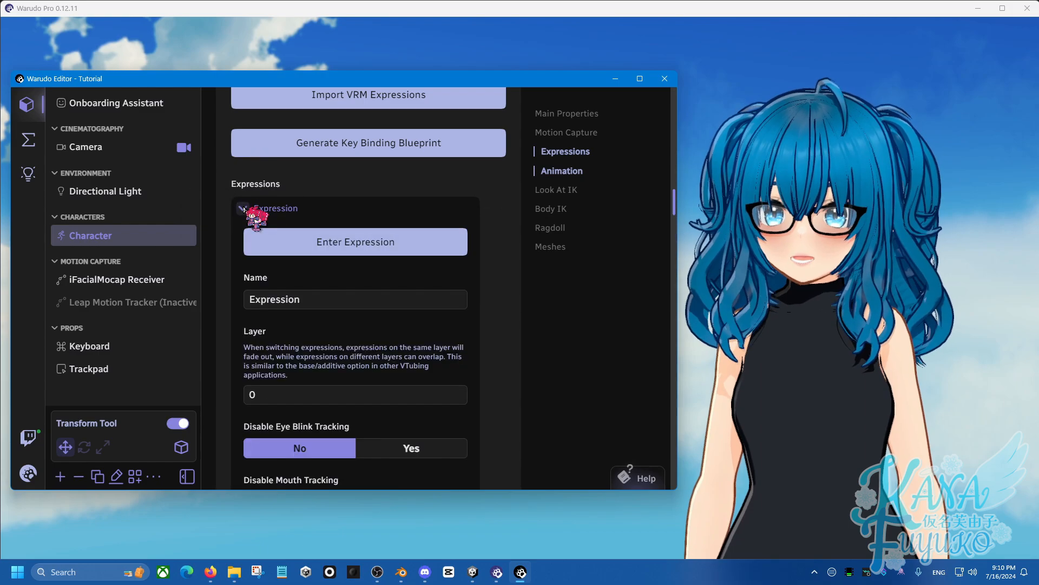
# - Name the new expression Outfit Toggle, set its layer to 1, and collapse it
pyautogui.click(287, 299)
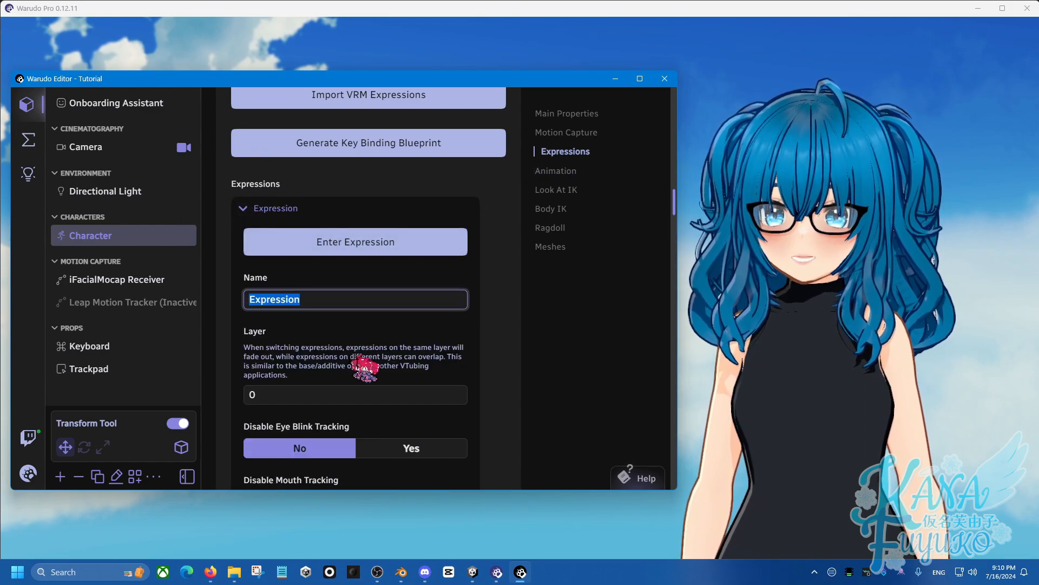
pyautogui.write('Outfit T')
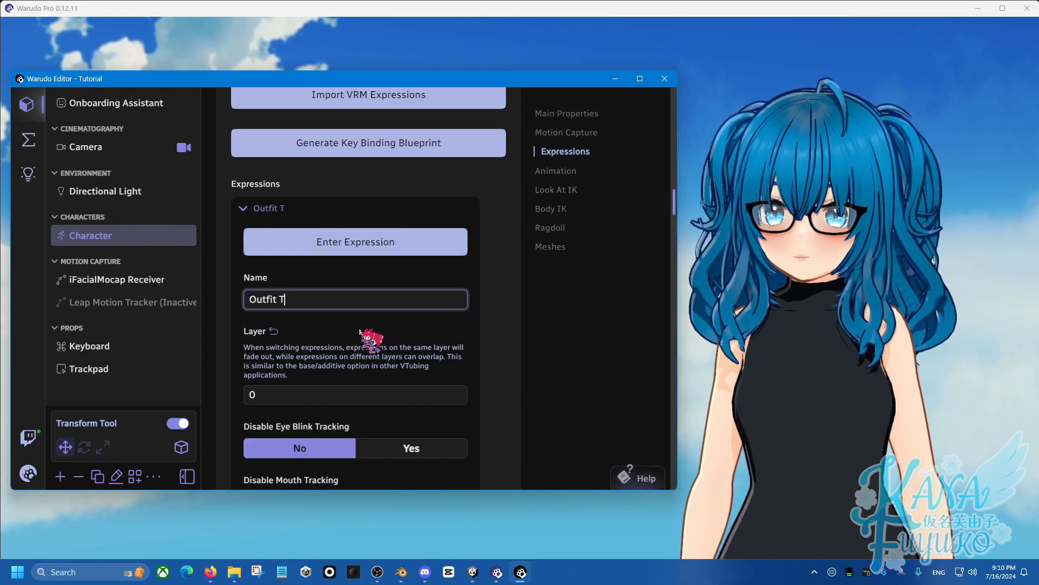
pyautogui.write('oggle')
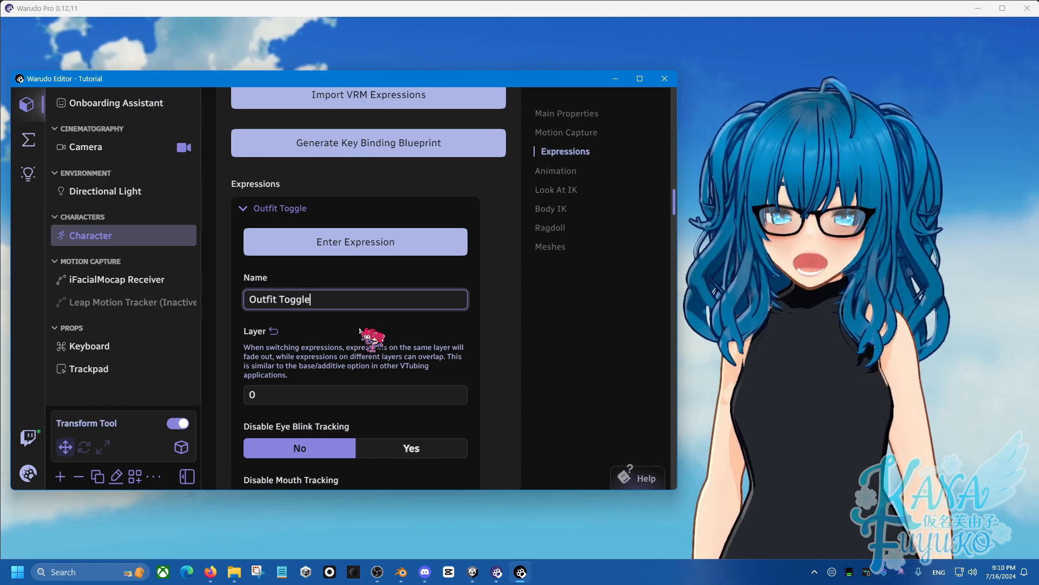
pyautogui.click(524, 318)
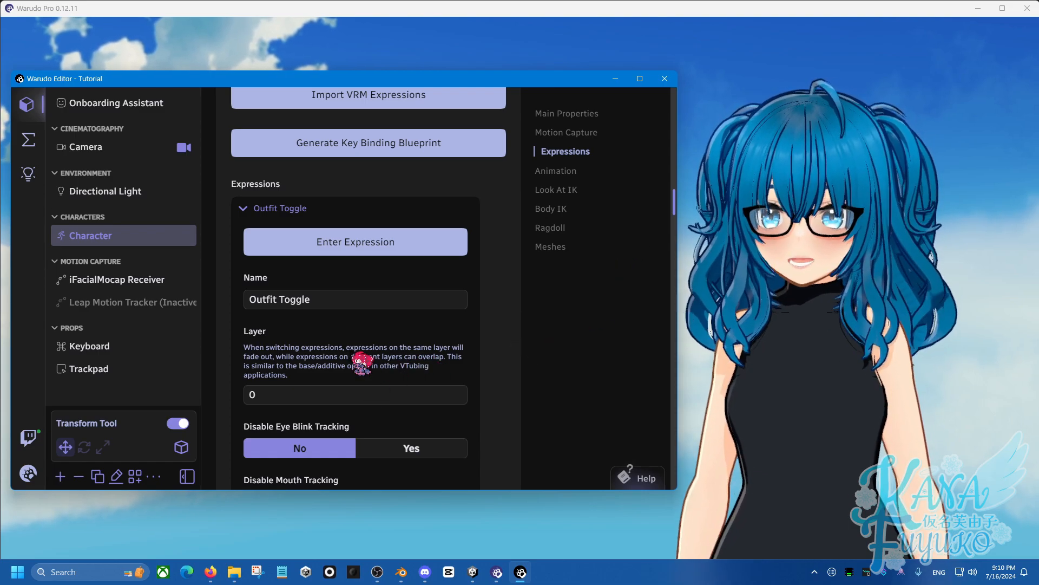
pyautogui.scroll(-2, 303, 357)
pyautogui.click(242, 333)
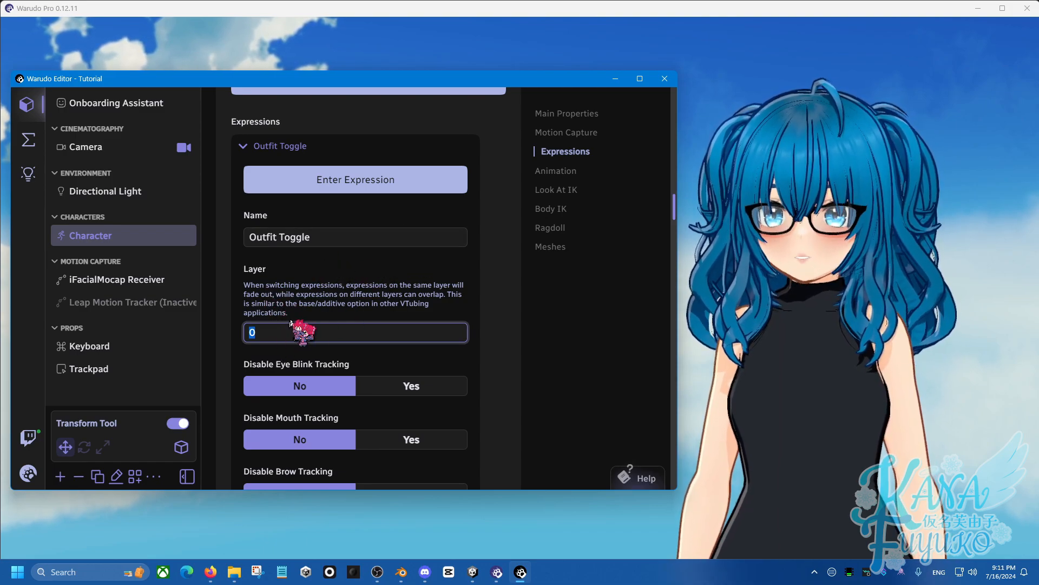
pyautogui.write('1')
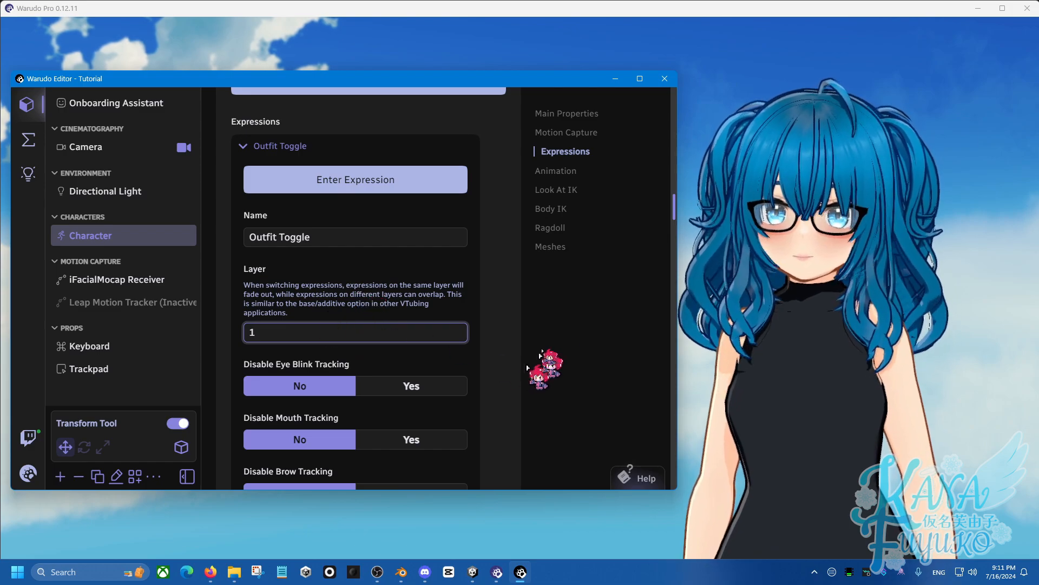
pyautogui.click(297, 146)
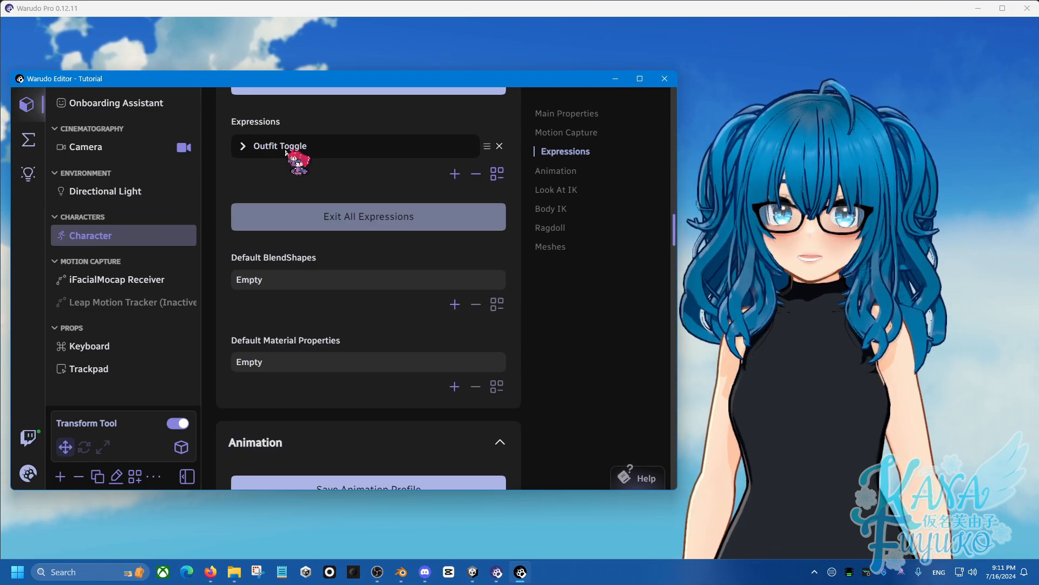
# - Add two more expressions to the character, name them Joy and Fun, and collapse both
pyautogui.click(454, 173)
pyautogui.click(455, 198)
pyautogui.click(289, 199)
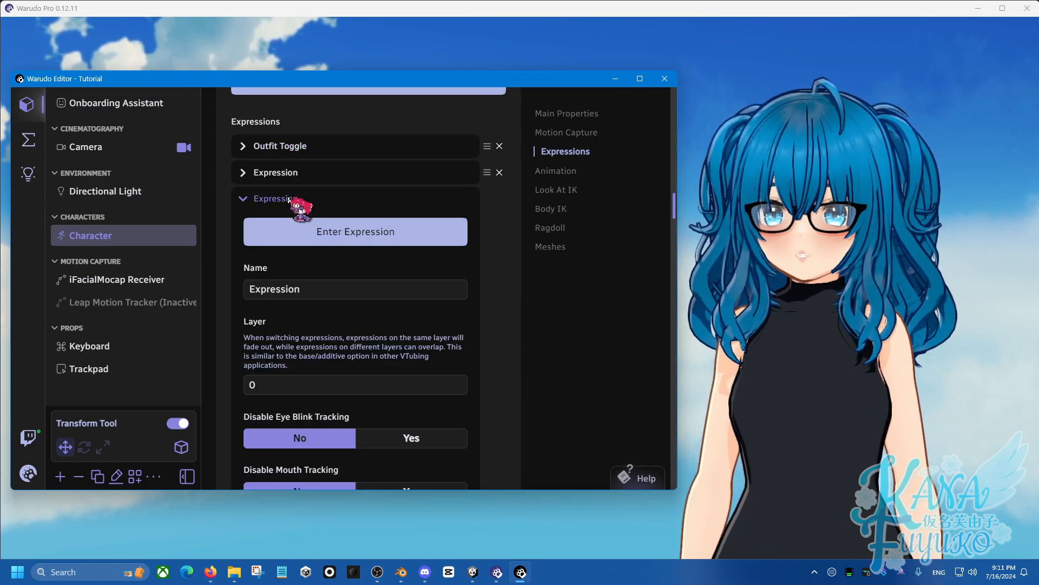
pyautogui.click(295, 173)
pyautogui.moveTo(302, 263); pyautogui.dragTo(231, 262)
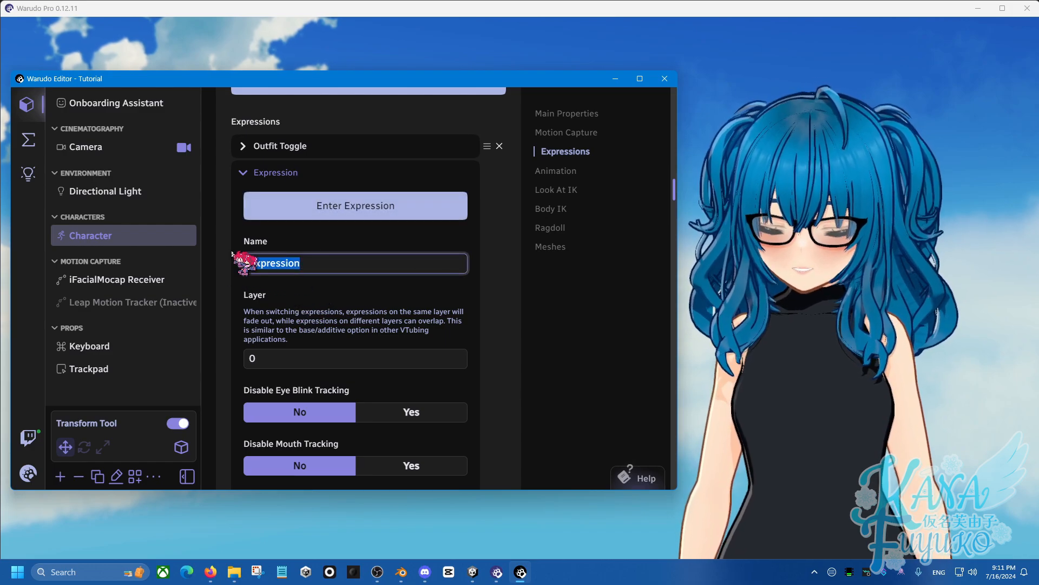
pyautogui.write('Joy')
pyautogui.click(262, 172)
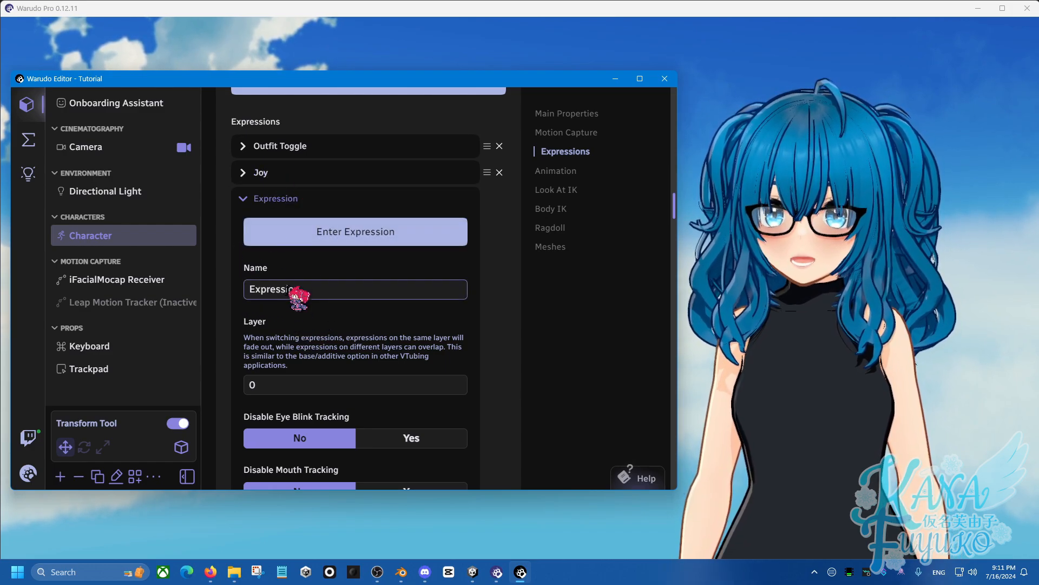
pyautogui.doubleClick(292, 290)
pyautogui.write('Fun')
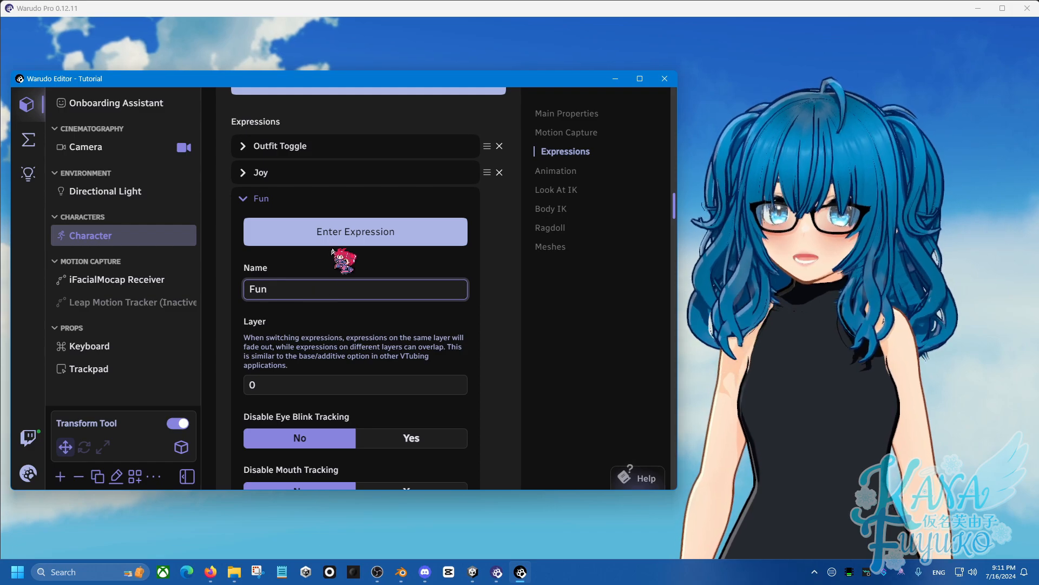
pyautogui.click(565, 270)
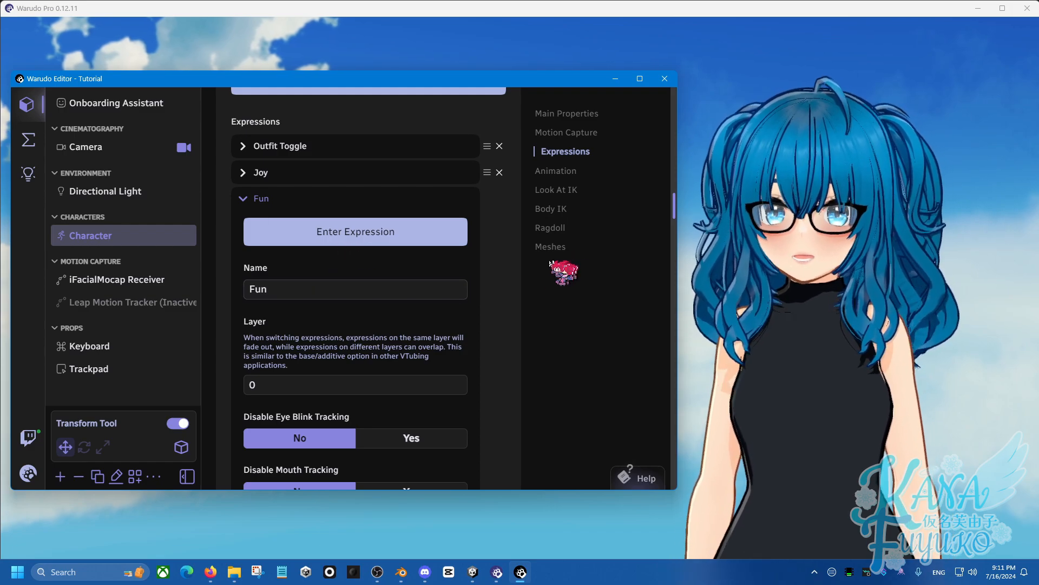
pyautogui.click(261, 199)
# - Move the Outfit Toggle expression to the end of the Expressions list, below Fun
pyautogui.click(262, 145)
pyautogui.click(261, 146)
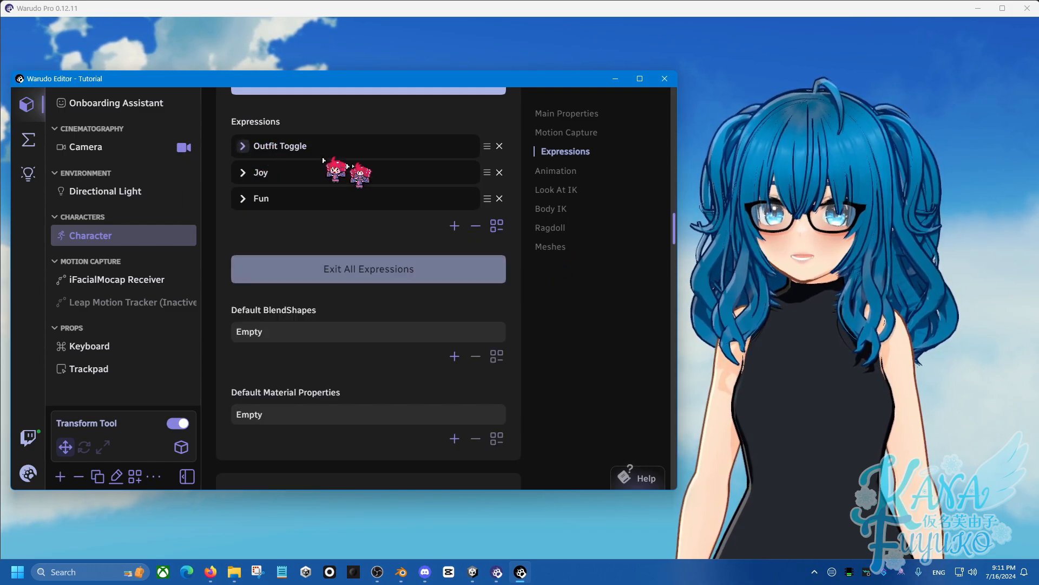
pyautogui.moveTo(486, 145); pyautogui.dragTo(485, 198)
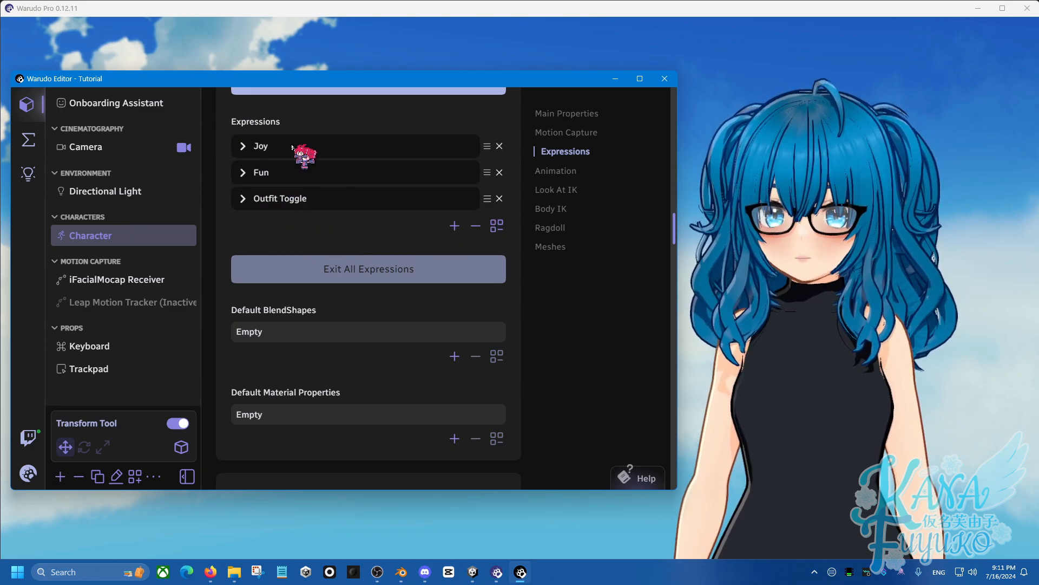
# - Review the layer setting of the Outfit Toggle expression and collapse it
pyautogui.click(250, 202)
pyautogui.click(256, 385)
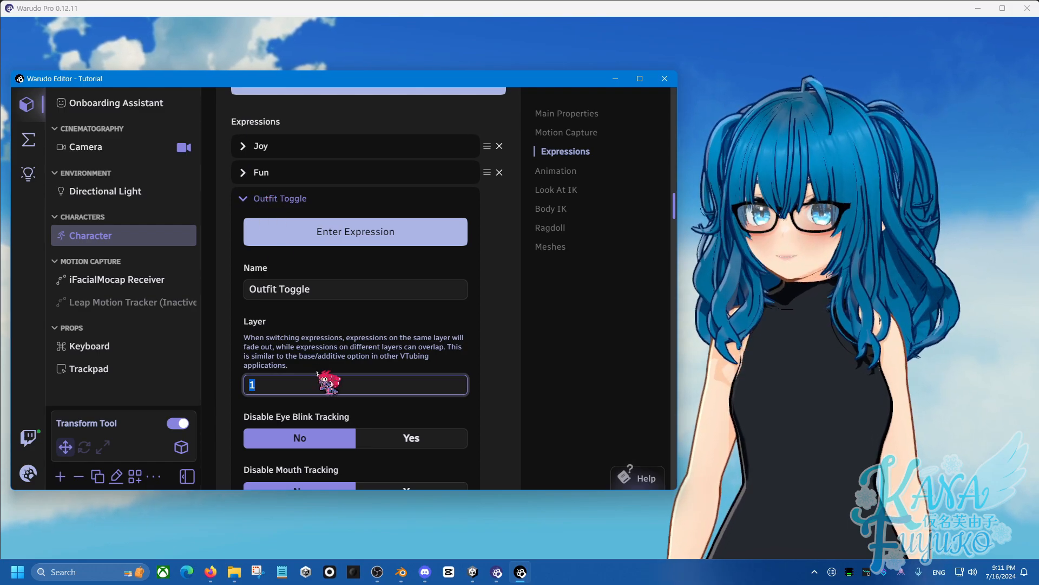
pyautogui.scroll(-1, 319, 376)
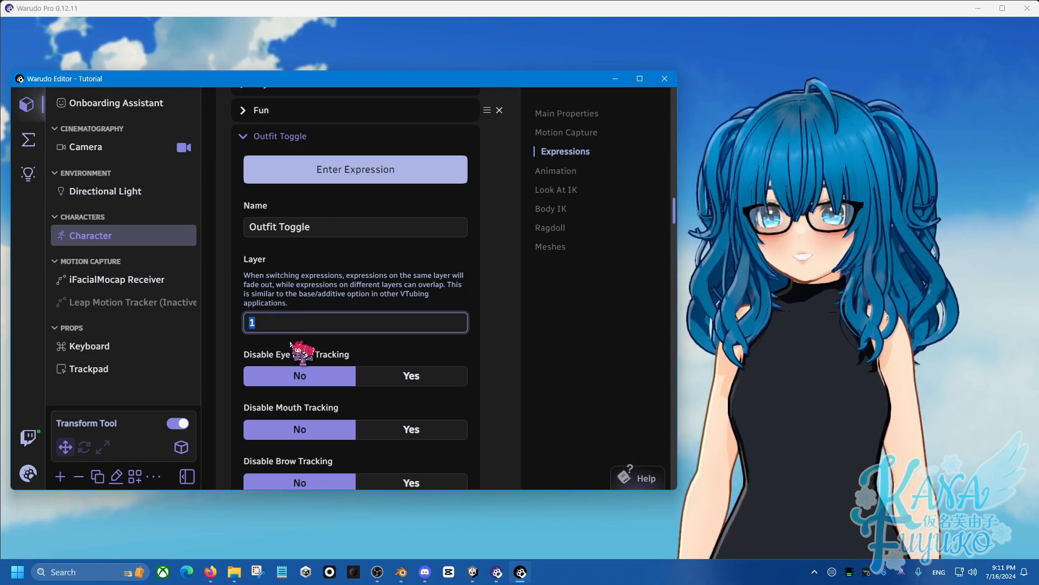
pyautogui.scroll(2, 293, 341)
pyautogui.click(295, 200)
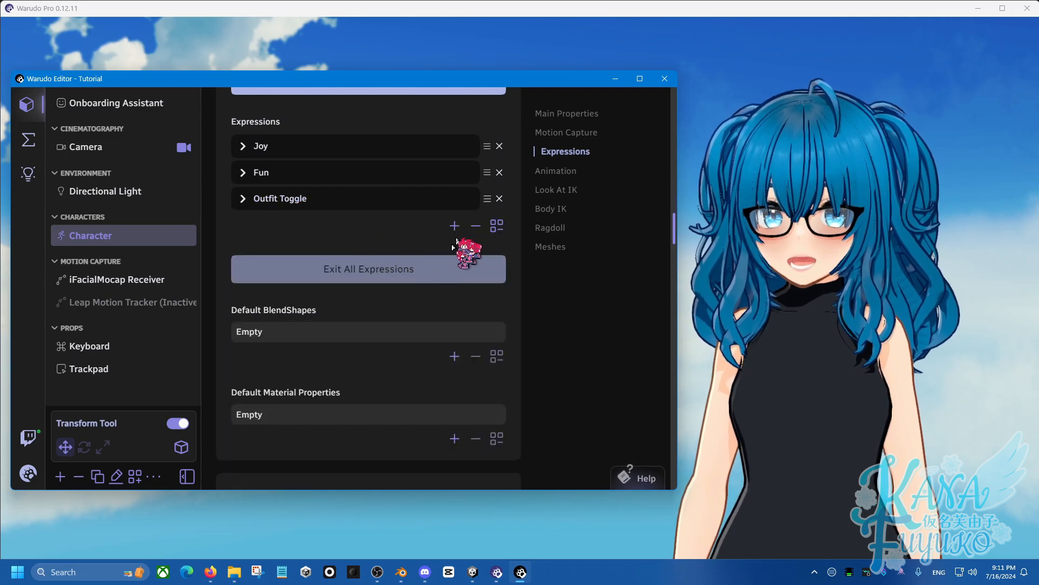
# - Add another expression to the character, name it Outfit Toggle 2, and collapse it
pyautogui.click(454, 226)
pyautogui.click(330, 226)
pyautogui.click(296, 315)
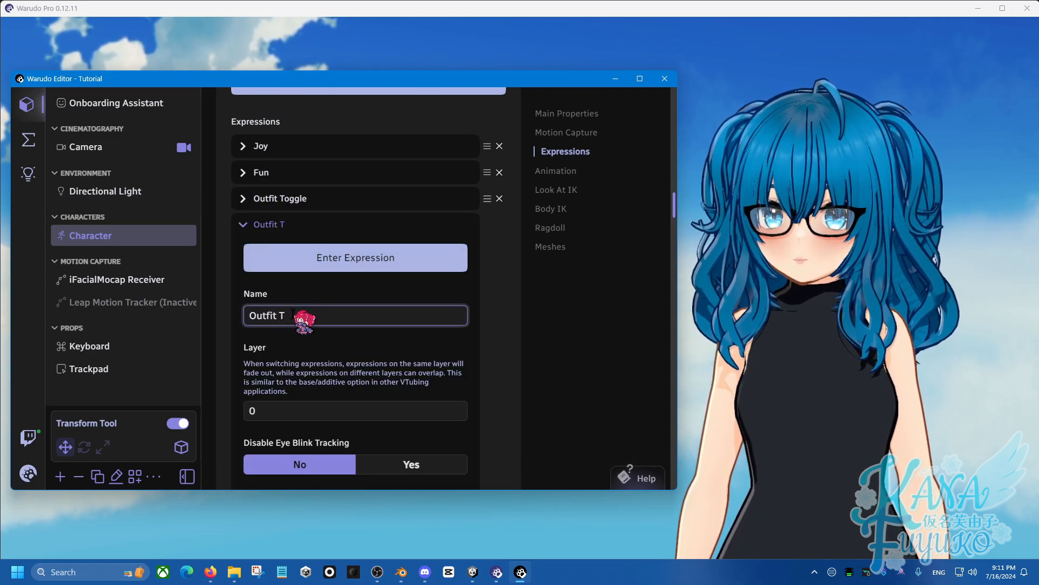
pyautogui.click(284, 224)
# - Compare the layer settings of the Outfit Toggle, Joy and Fun expressions
pyautogui.click(297, 200)
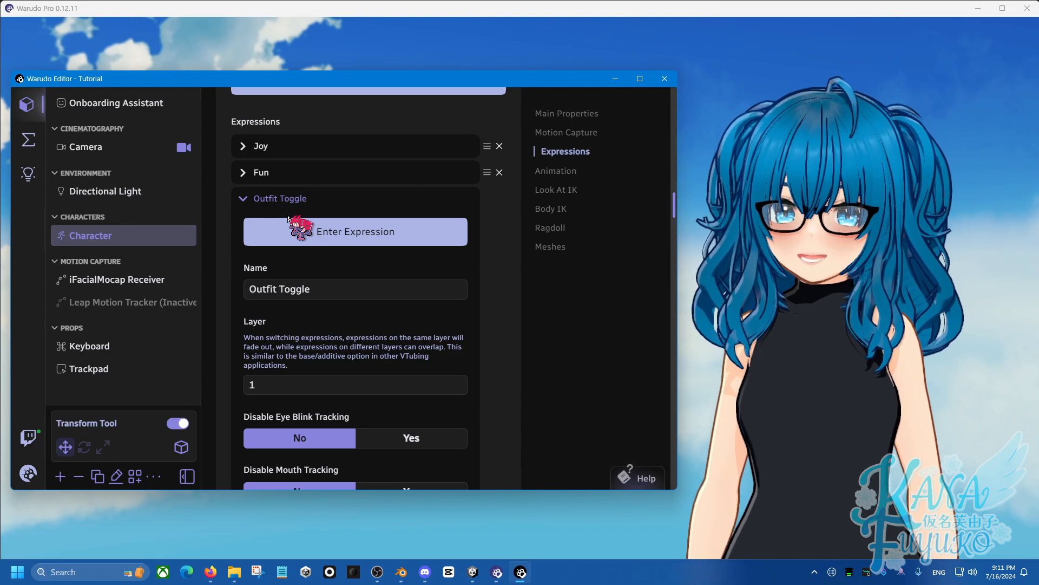
pyautogui.click(261, 152)
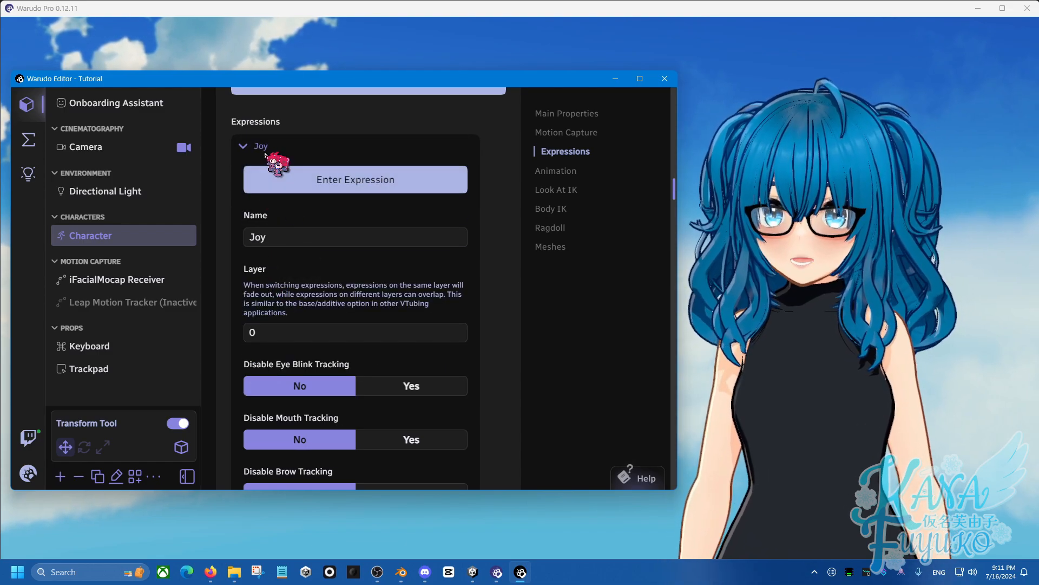
pyautogui.click(252, 332)
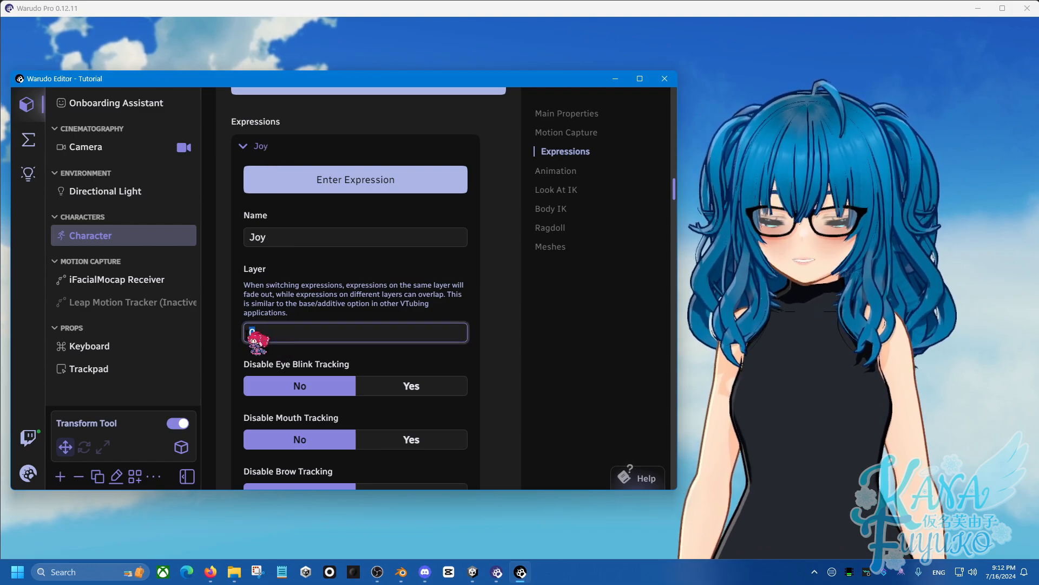
pyautogui.click(259, 146)
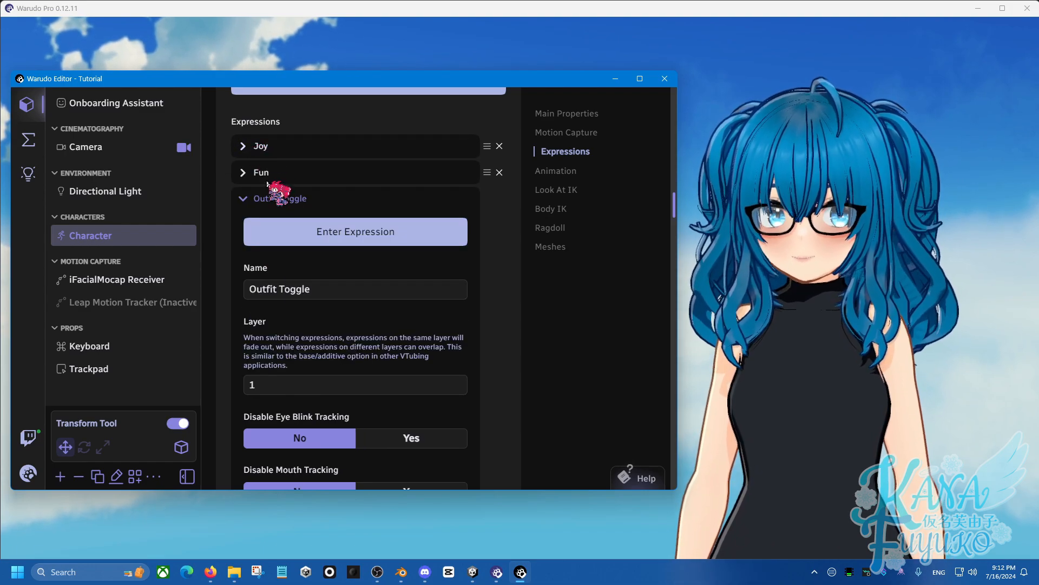
pyautogui.click(263, 172)
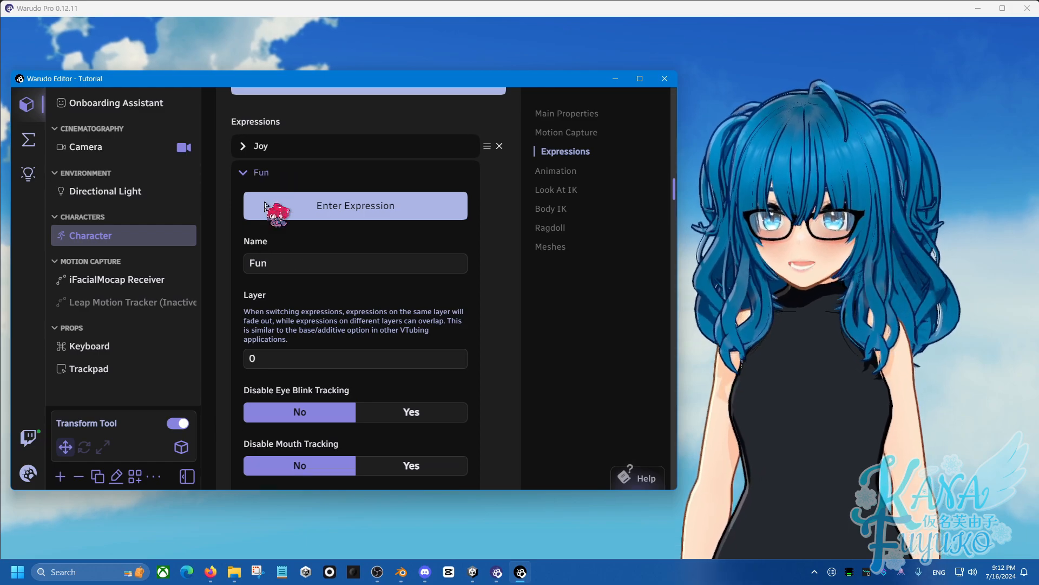
pyautogui.doubleClick(252, 358)
pyautogui.click(263, 172)
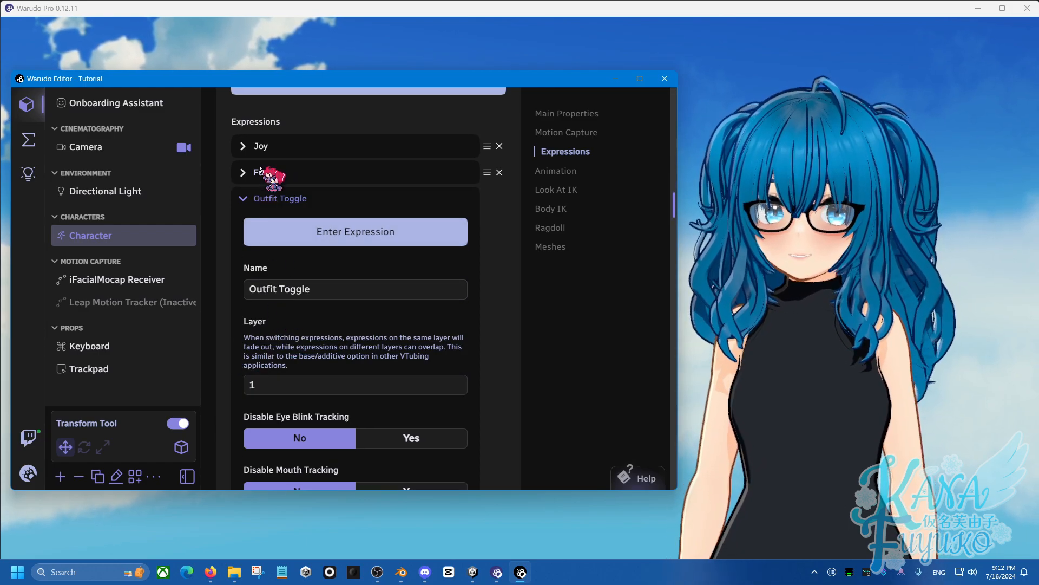
# - Try layer 0 on the Outfit Toggle expression, restore its layer to 1, and collapse it
pyautogui.doubleClick(282, 386)
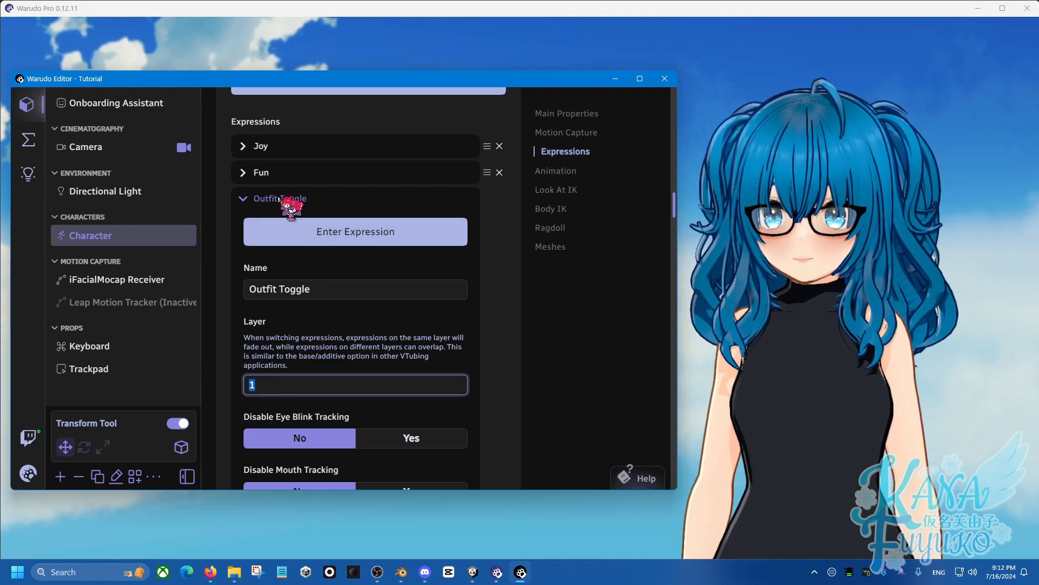
pyautogui.write('0')
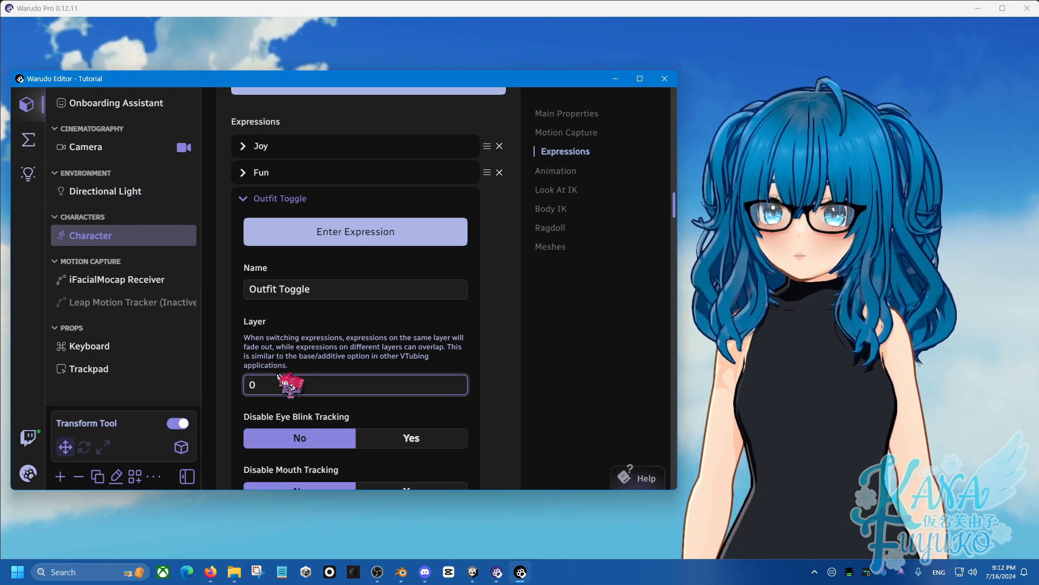
pyautogui.moveTo(267, 385); pyautogui.dragTo(230, 391)
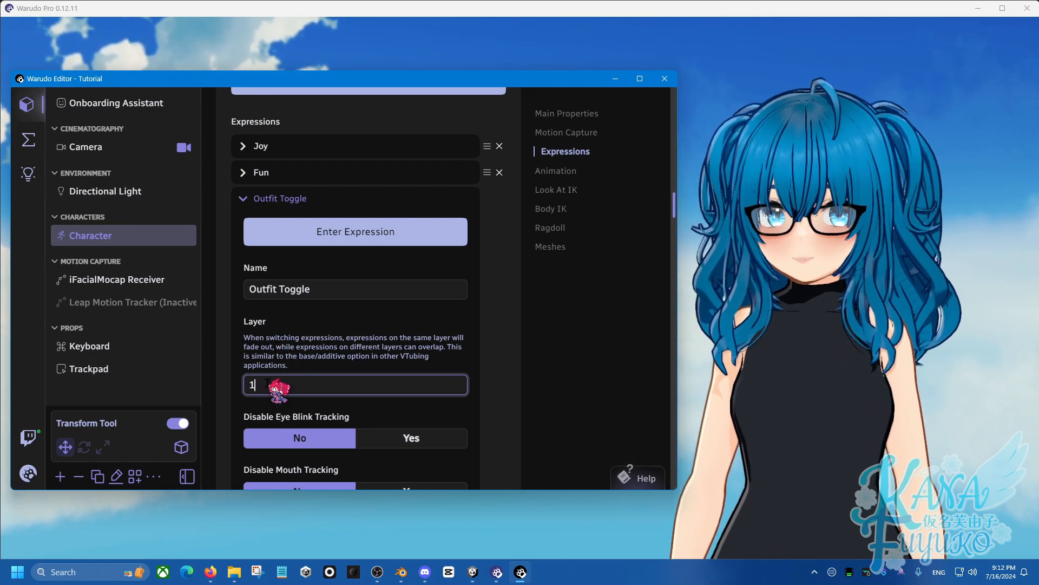
pyautogui.click(279, 198)
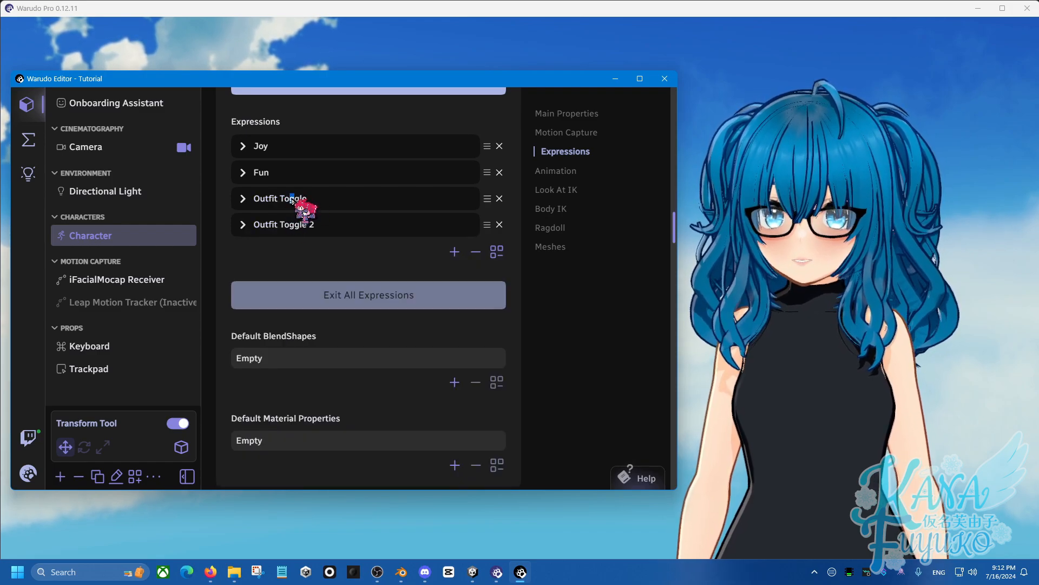
# - Expand the Outfit Toggle 2 expression and set its layer to 1
pyautogui.click(293, 201)
pyautogui.click(295, 201)
pyautogui.click(304, 224)
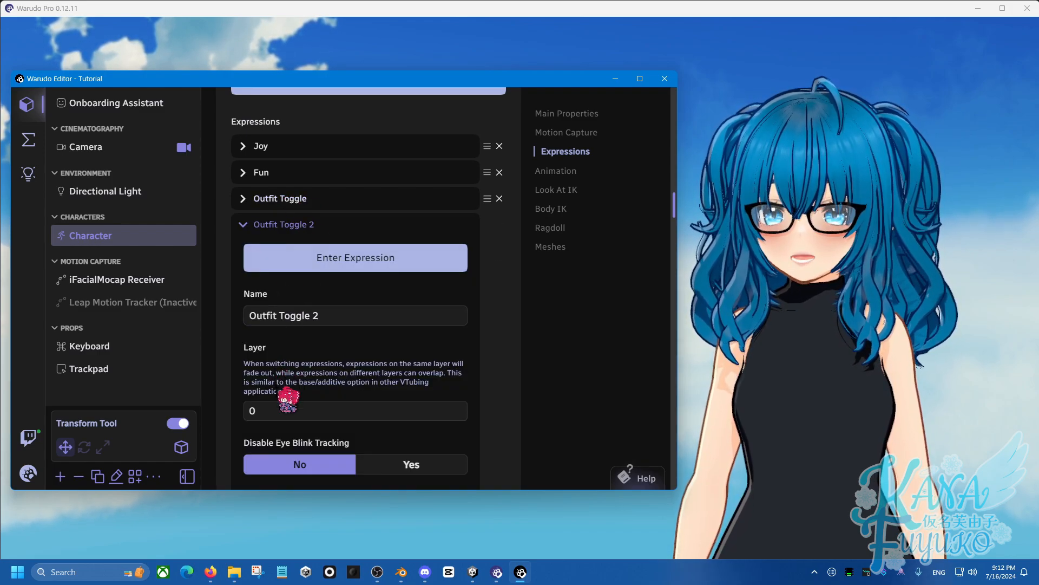
pyautogui.moveTo(258, 409); pyautogui.dragTo(234, 407)
pyautogui.write('1')
pyautogui.click(566, 374)
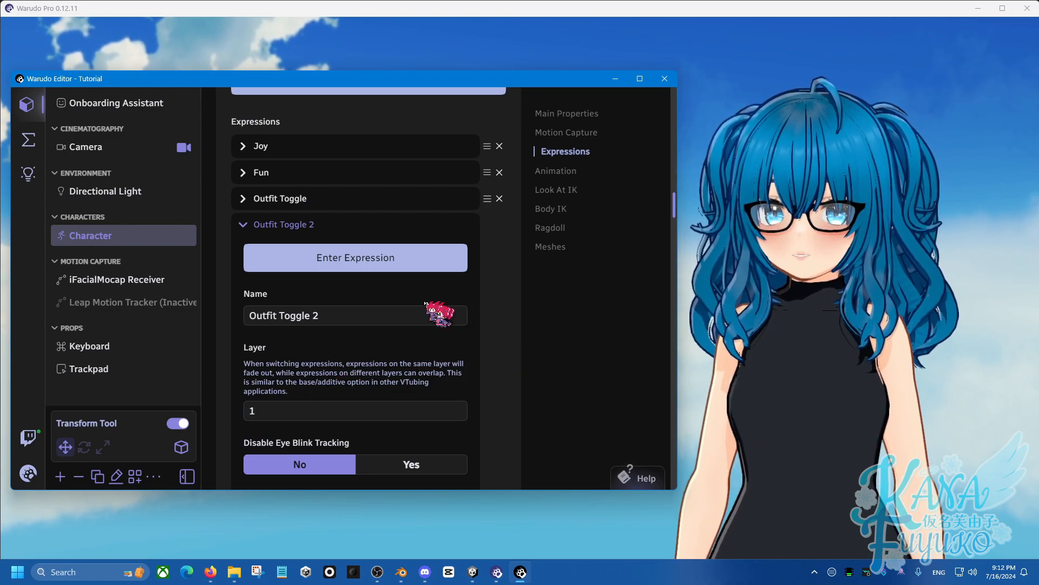
# - Change the layer of Outfit Toggle 2 to 2 and delete that expression from the list
pyautogui.click(332, 262)
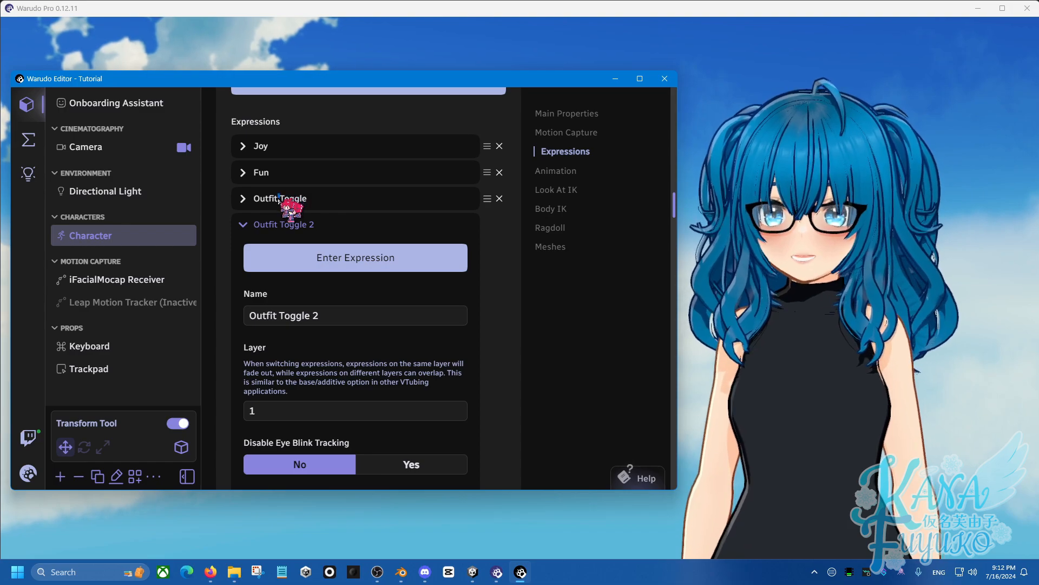
pyautogui.click(279, 199)
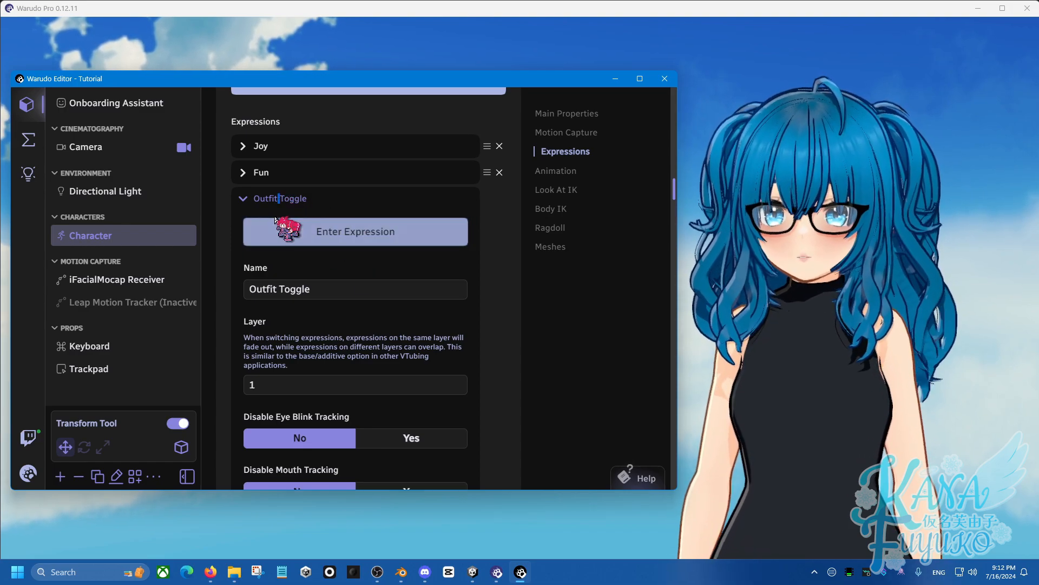
pyautogui.click(287, 200)
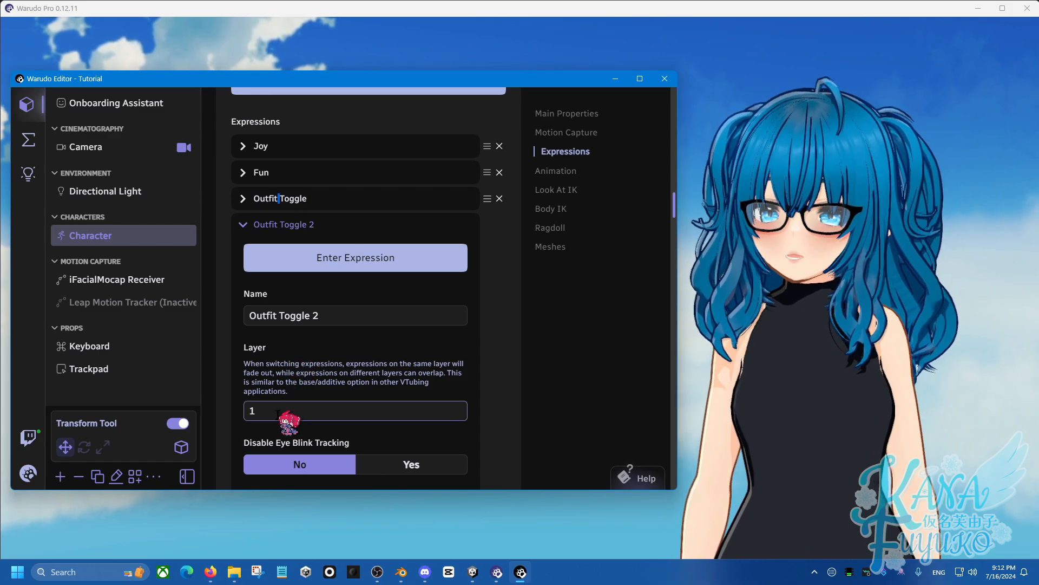
pyautogui.click(254, 413)
pyautogui.press('BackSpace')
pyautogui.write('2')
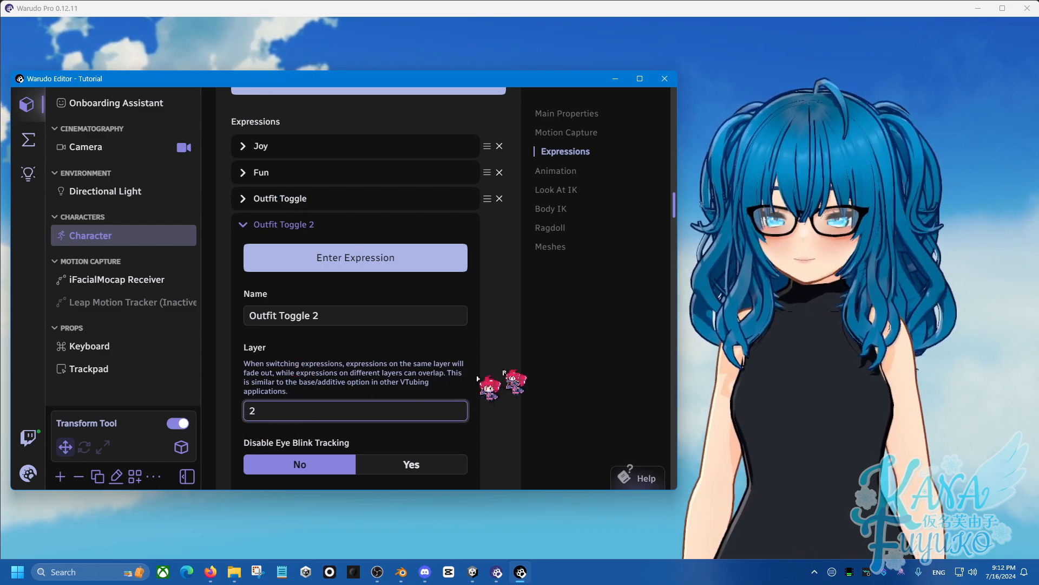
pyautogui.click(517, 363)
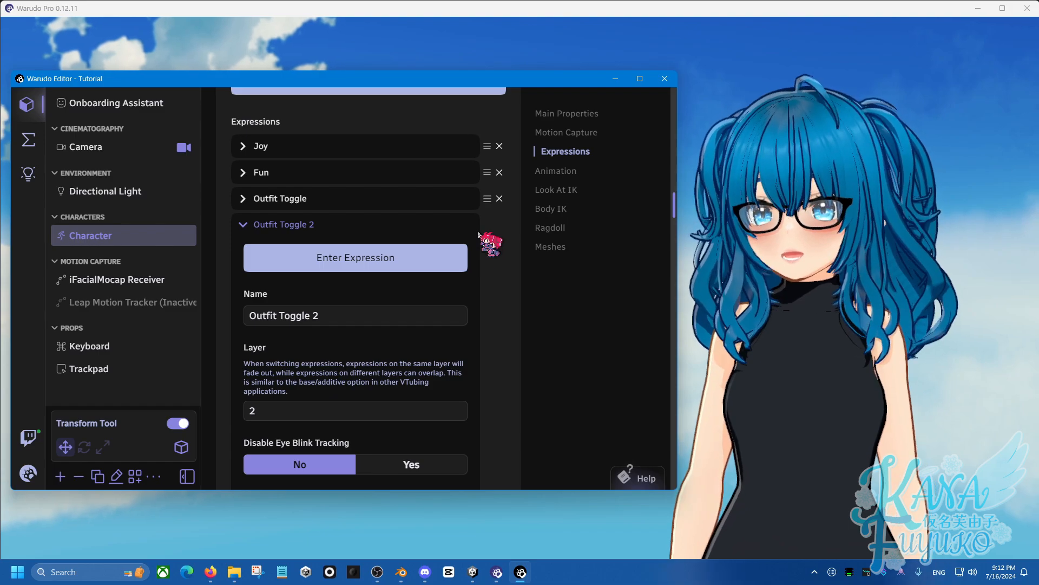
pyautogui.click(260, 224)
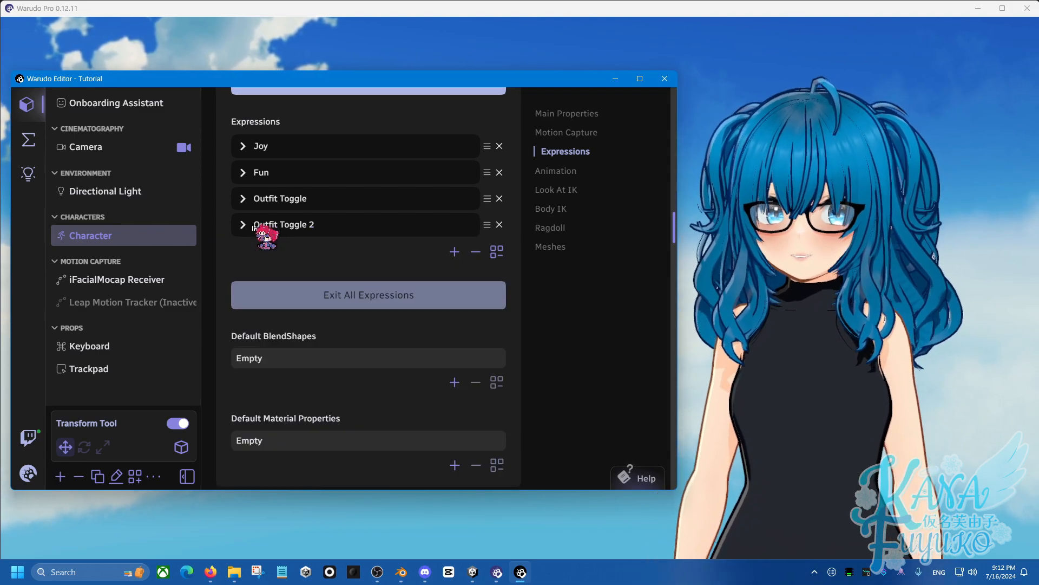
pyautogui.click(499, 224)
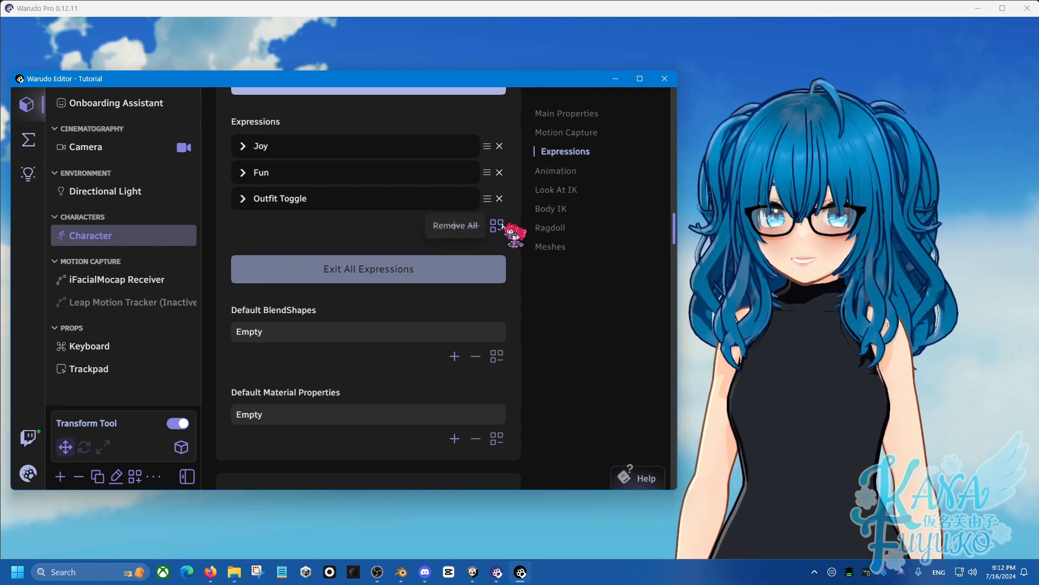
# - Expand the Outfit Toggle expression and set Is Binary to Yes
pyautogui.click(267, 199)
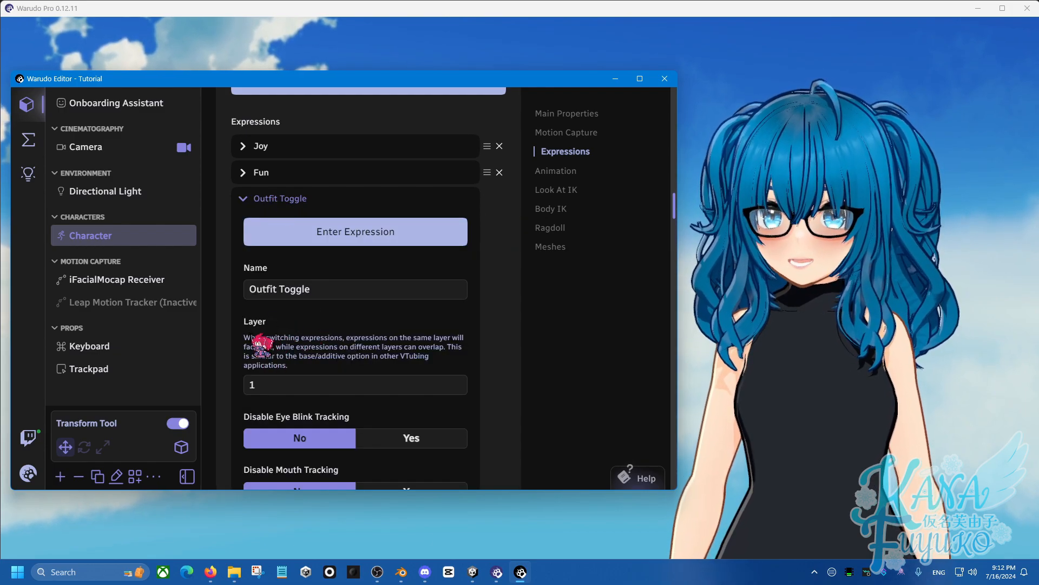
pyautogui.moveTo(251, 338); pyautogui.dragTo(282, 346)
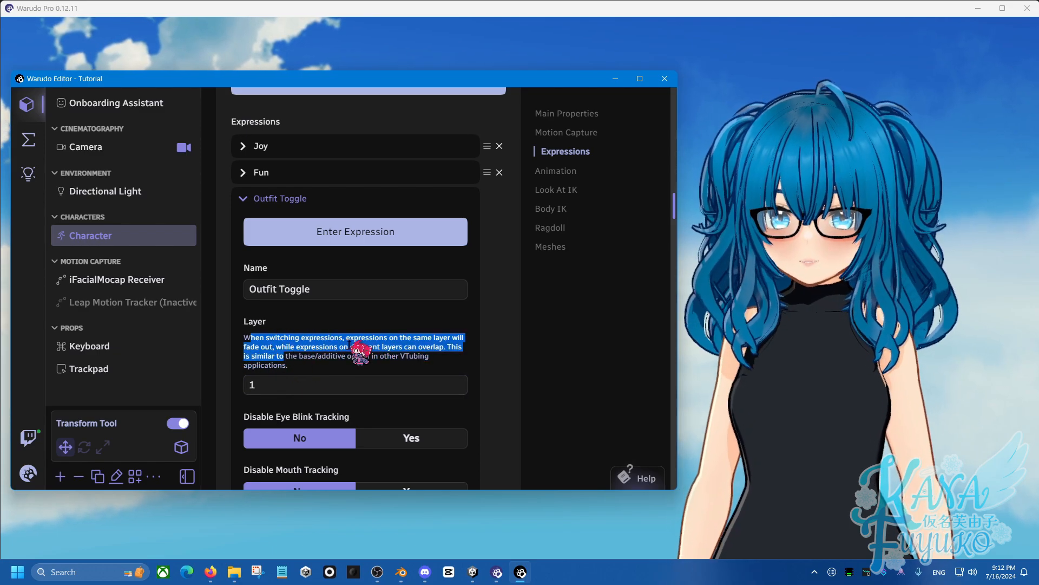
pyautogui.click(612, 322)
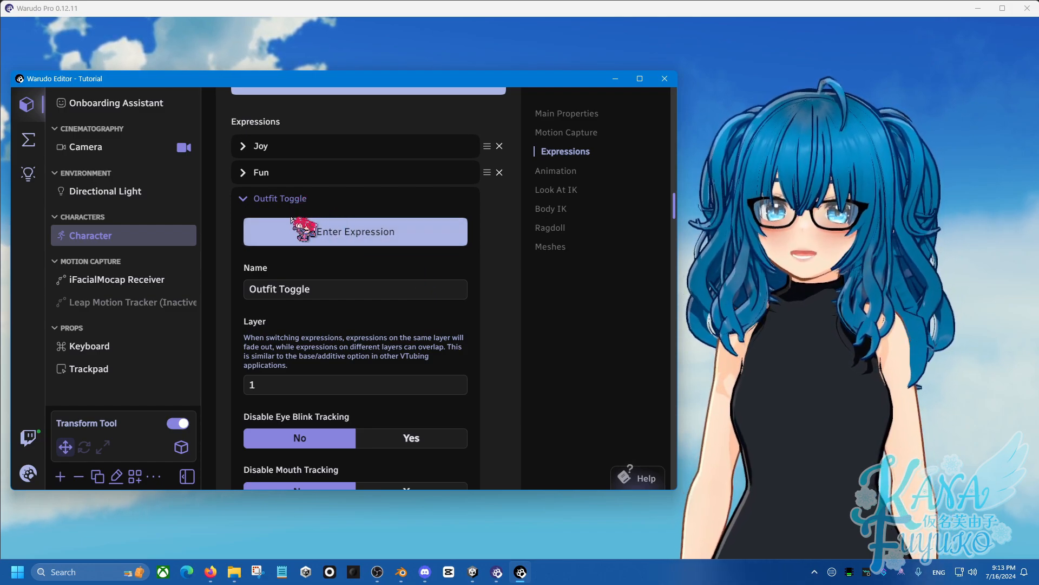
pyautogui.scroll(-1, 317, 260)
pyautogui.scroll(-6, 326, 293)
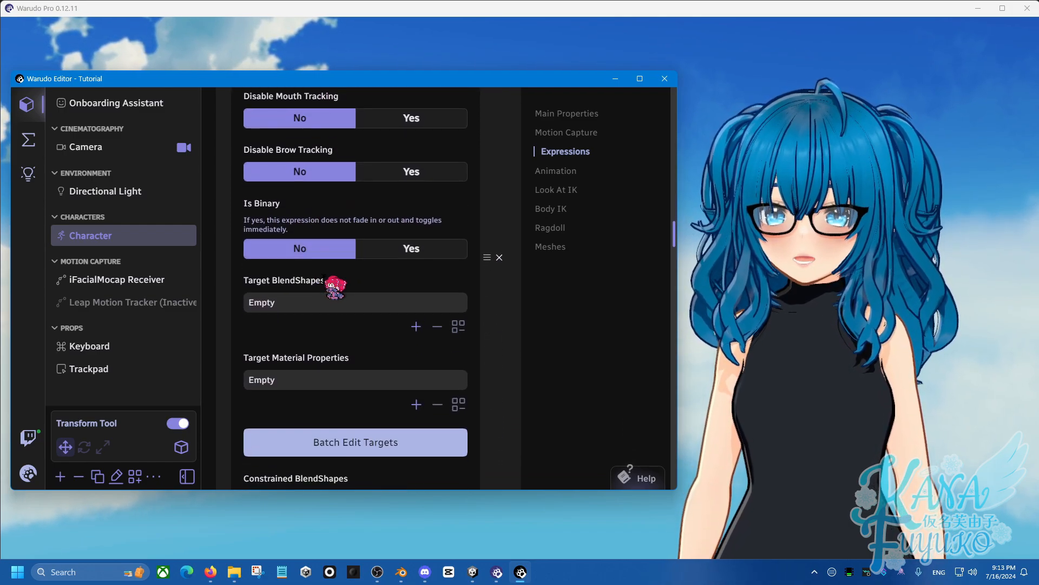
pyautogui.click(420, 247)
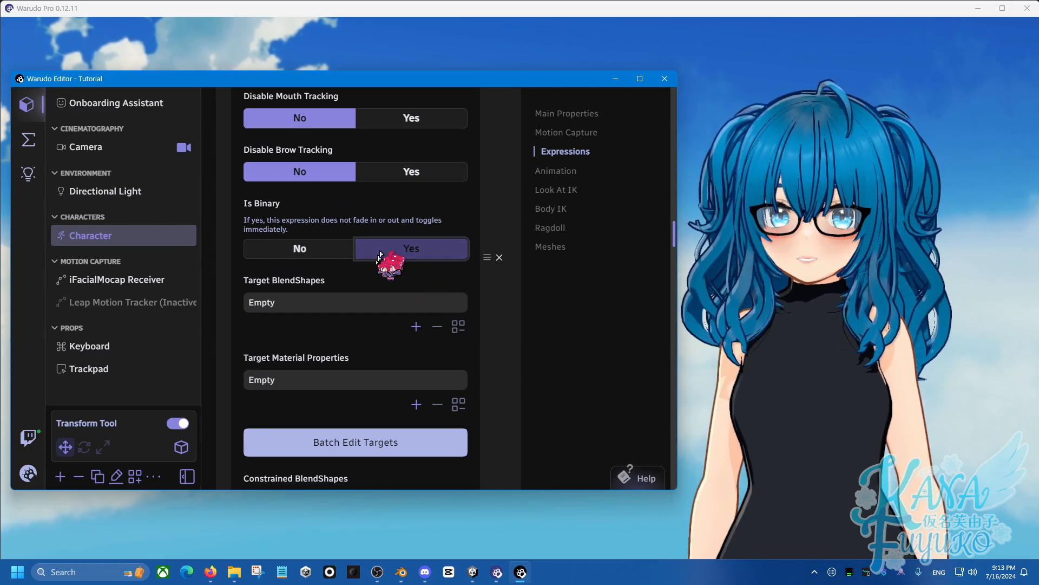
# - Add a Toggle GameObjects entry to the Outfit Toggle expression and set its GameObject Path to Hair
pyautogui.scroll(-1, 386, 347)
pyautogui.scroll(-5, 385, 349)
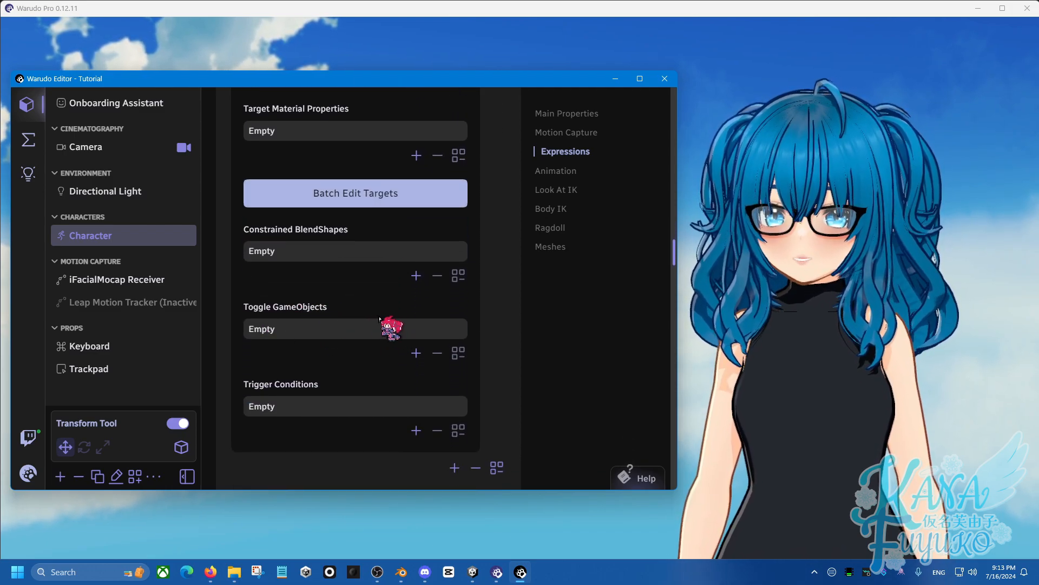
pyautogui.click(416, 356)
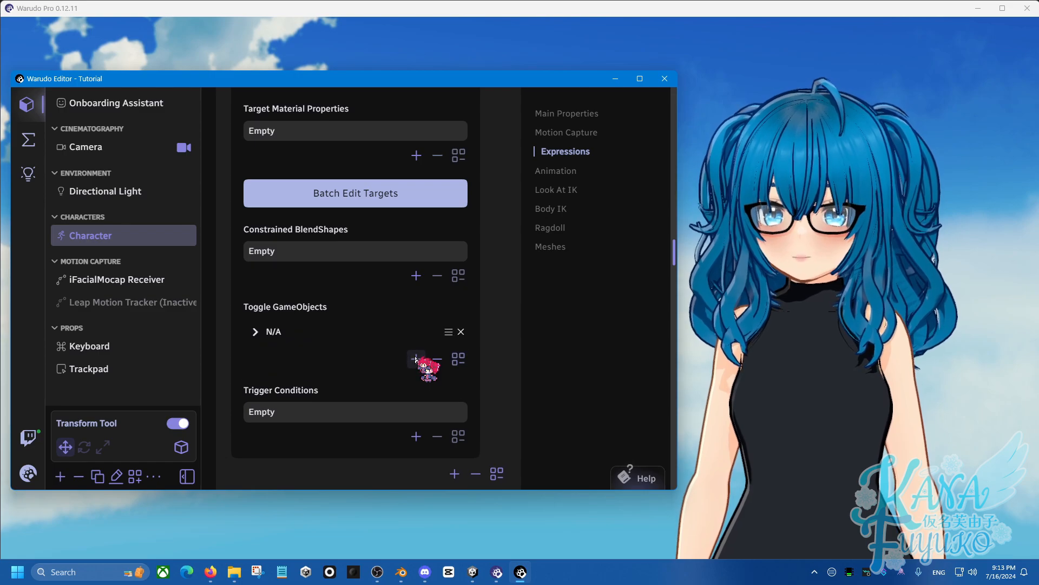
pyautogui.click(256, 332)
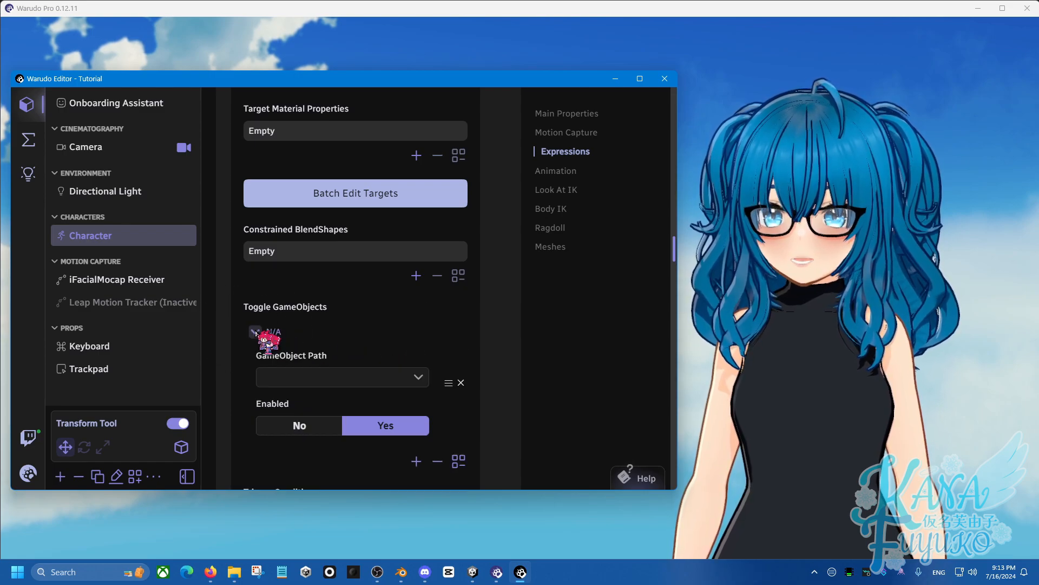
pyautogui.scroll(-2, 263, 332)
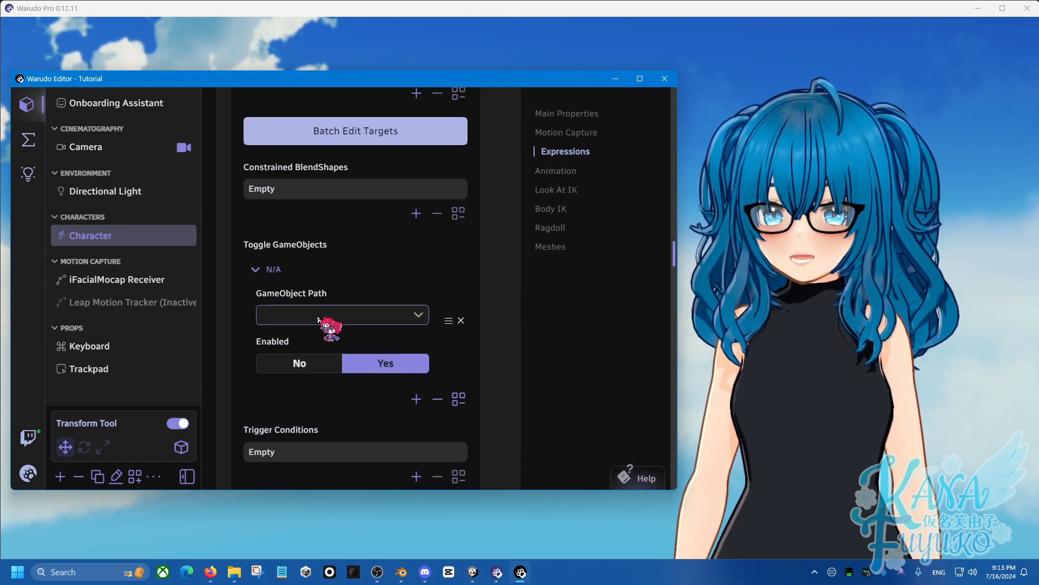
pyautogui.click(318, 318)
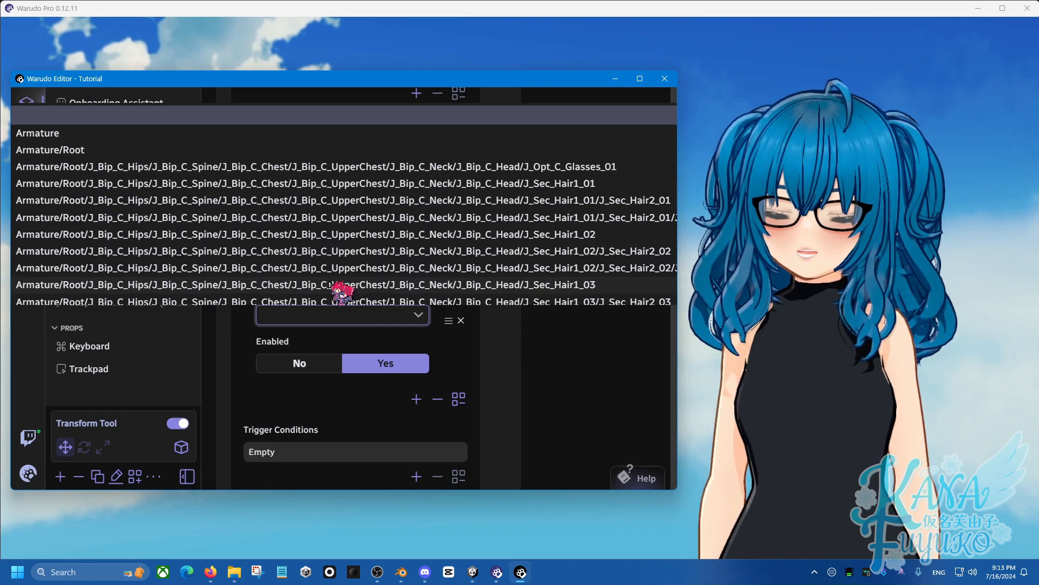
pyautogui.scroll(-15, 338, 268)
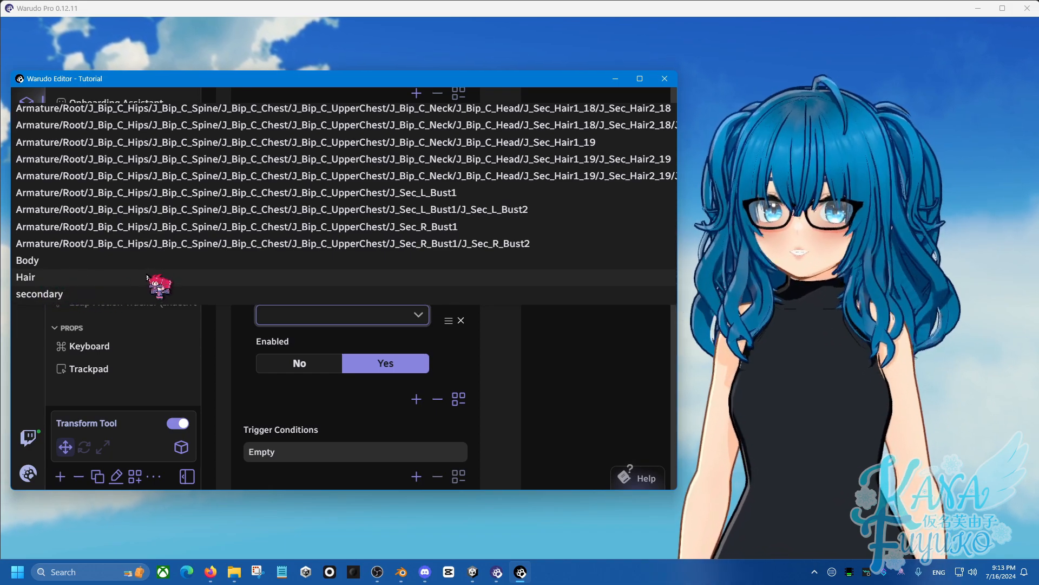
pyautogui.click(95, 278)
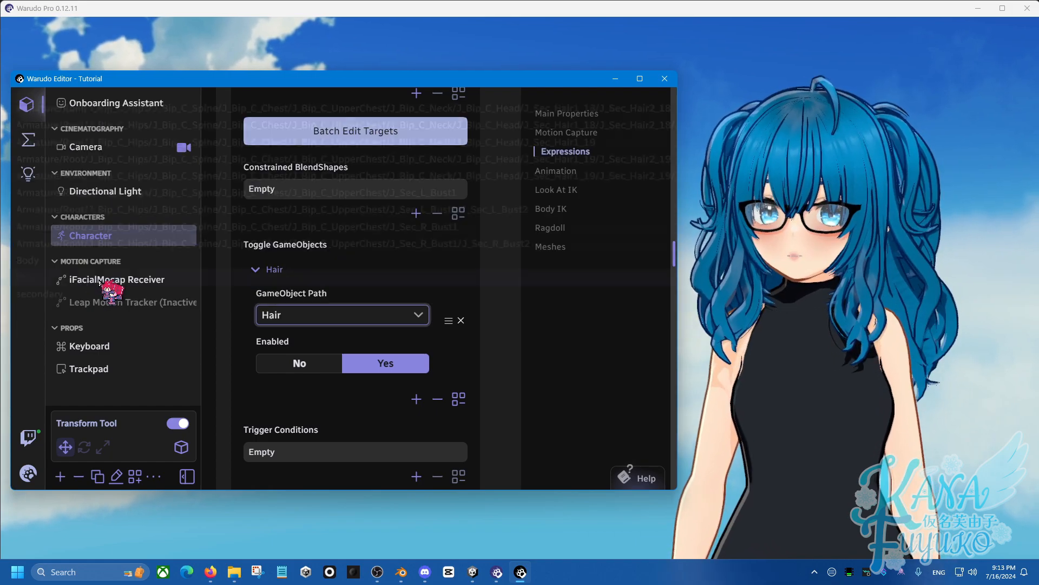
# - Set Enabled to No for the Hair entry under Toggle GameObjects of the Outfit Toggle expression
pyautogui.click(309, 367)
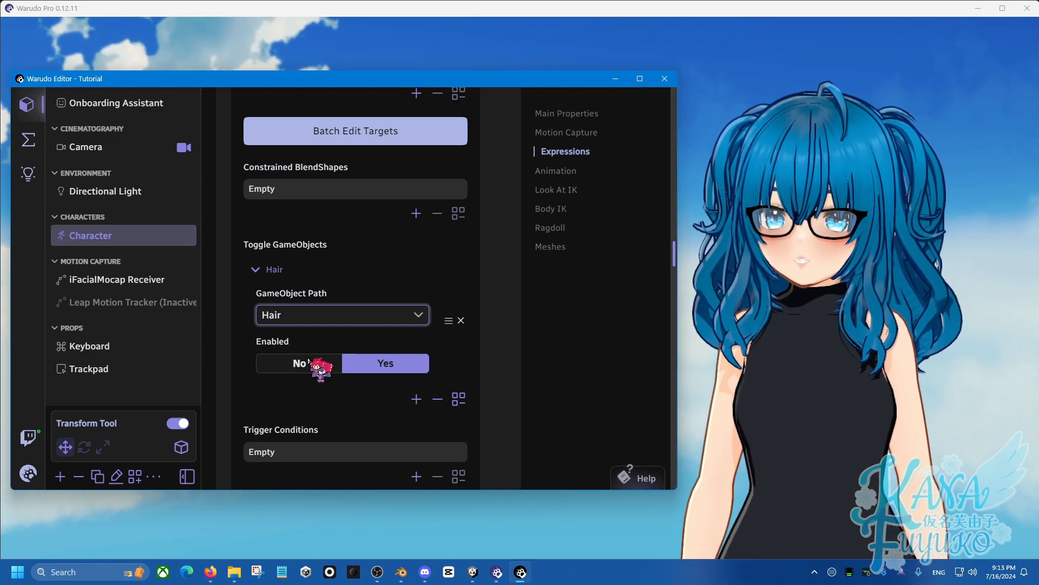
pyautogui.click(303, 364)
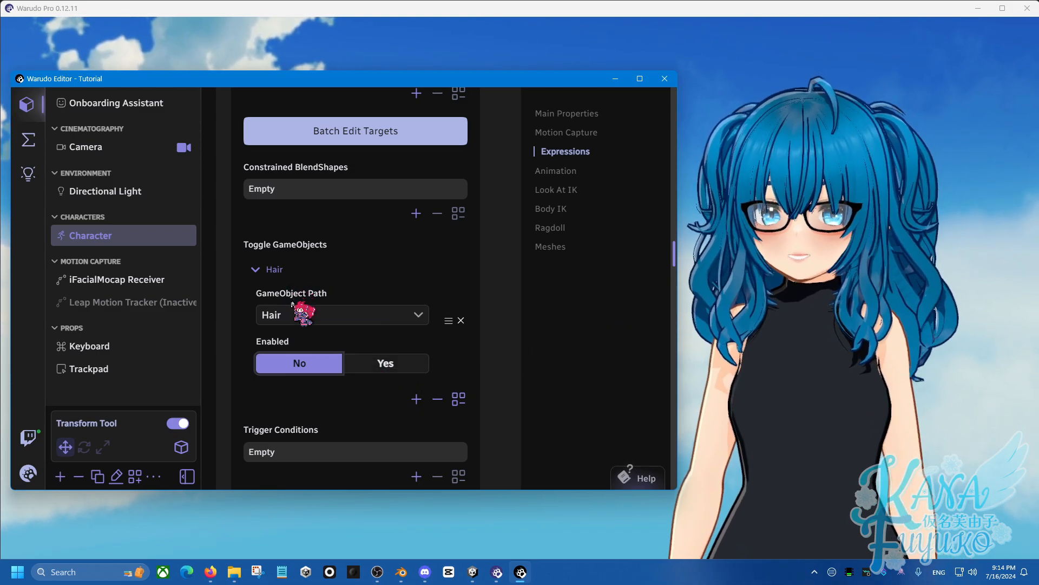
pyautogui.click(416, 399)
pyautogui.scroll(-3, 427, 378)
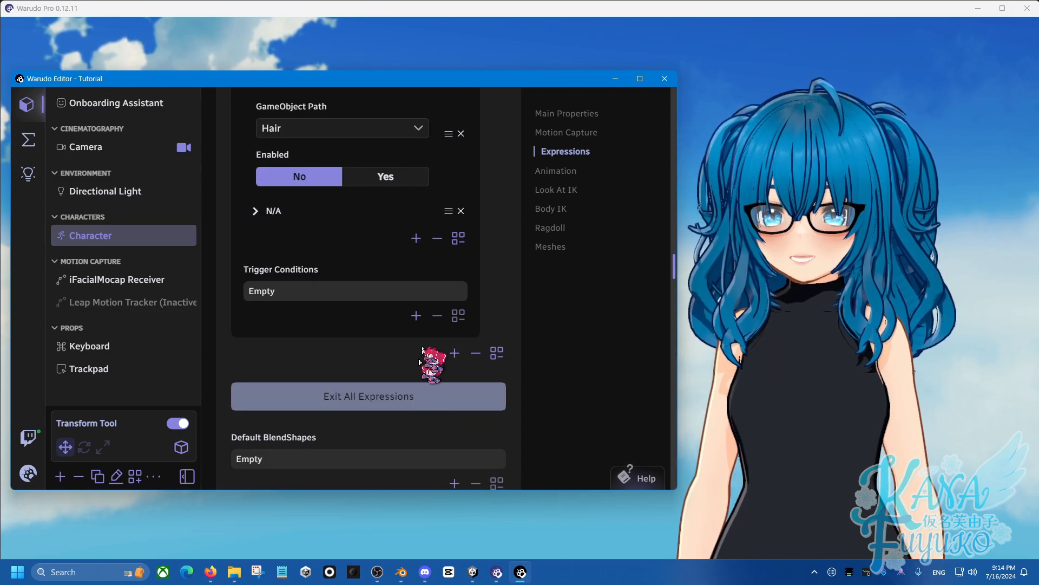
pyautogui.click(417, 238)
pyautogui.click(461, 212)
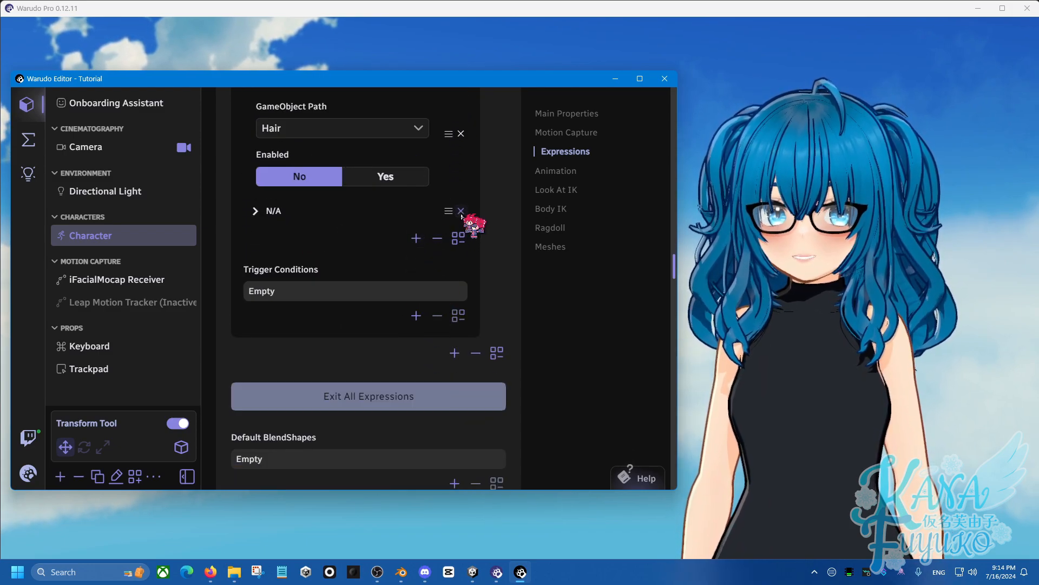
pyautogui.click(461, 211)
pyautogui.scroll(3, 520, 325)
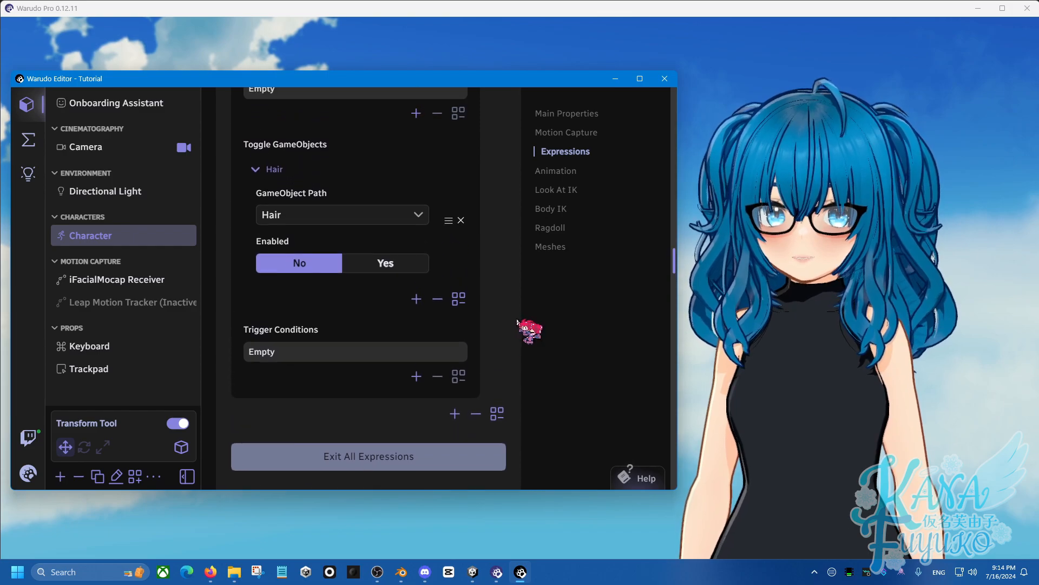
pyautogui.scroll(1, 518, 325)
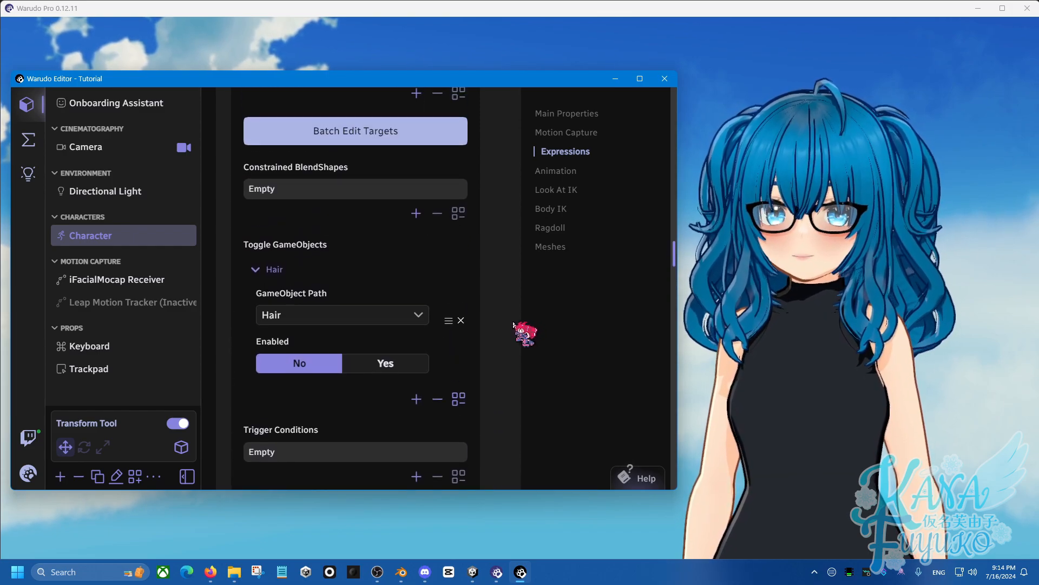
# - Collapse the Hair entry, test the Outfit Toggle expression by entering and exiting it repeatedly, and collapse the expression
pyautogui.click(255, 269)
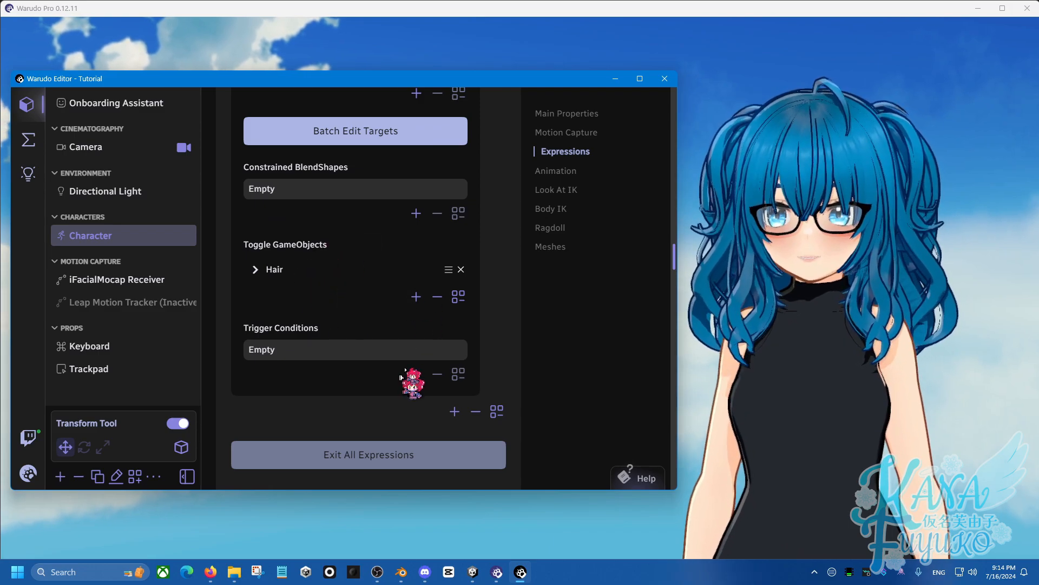
pyautogui.scroll(3, 401, 309)
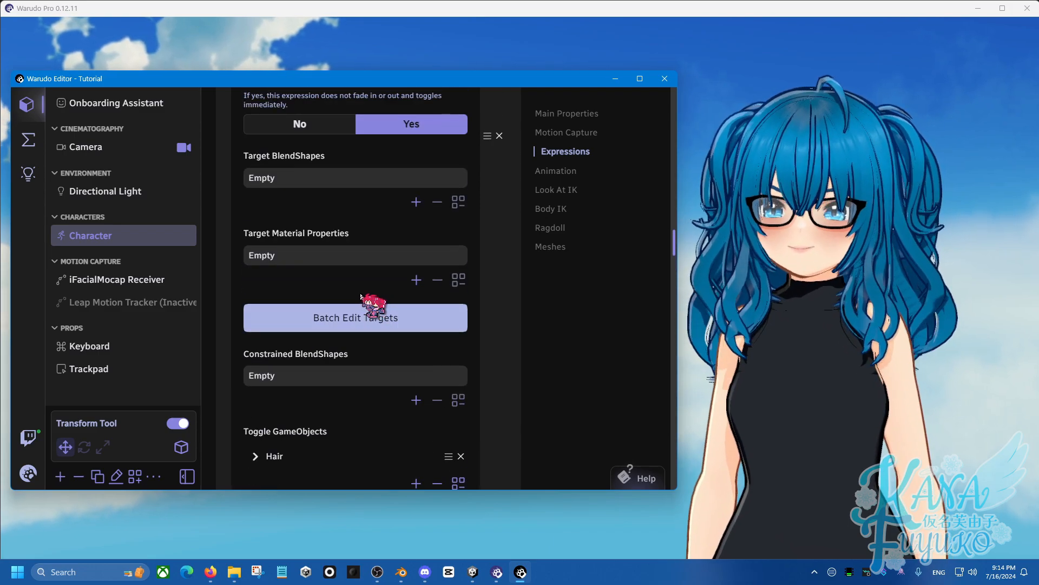
pyautogui.scroll(9, 361, 296)
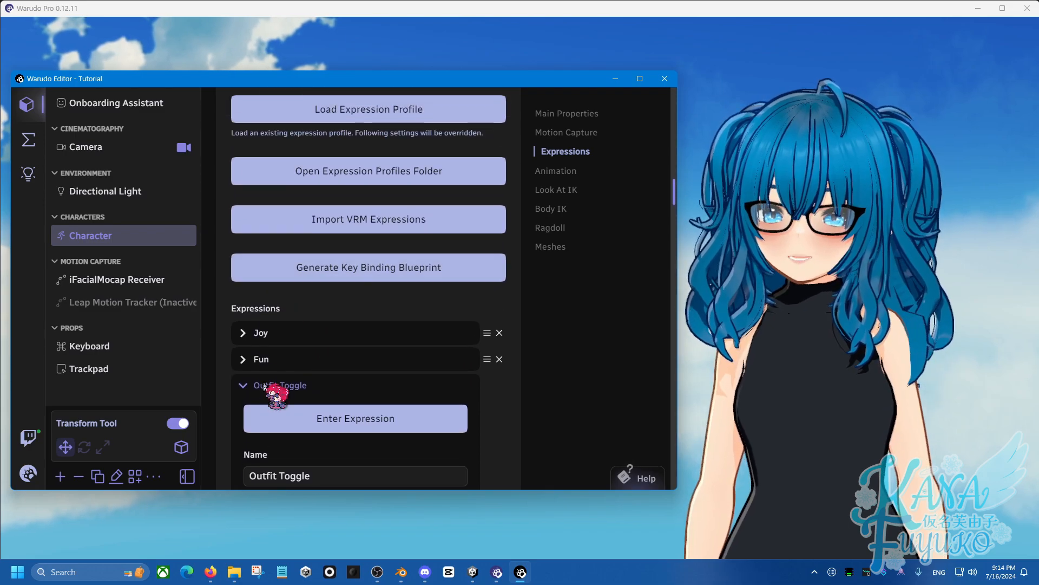
pyautogui.click(265, 385)
pyautogui.scroll(-1, 346, 379)
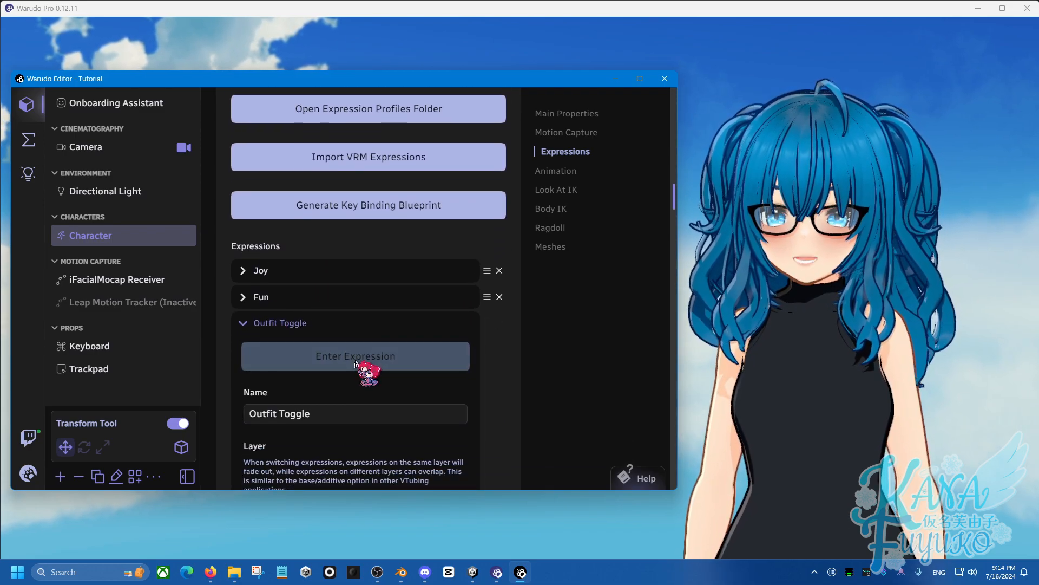
pyautogui.click(349, 361)
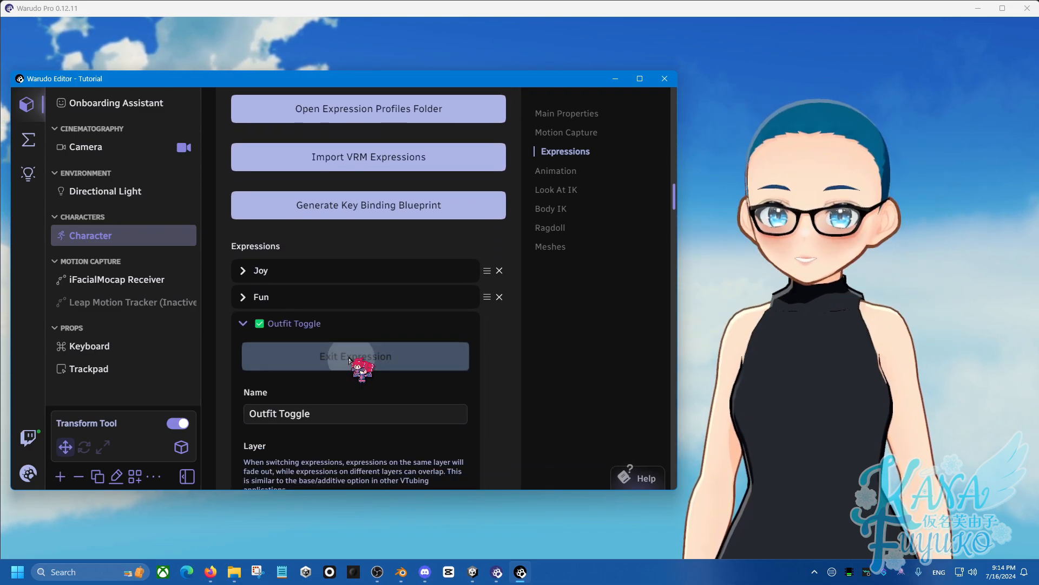
pyautogui.click(349, 362)
pyautogui.click(348, 361)
pyautogui.click(349, 361)
pyautogui.click(349, 361)
pyautogui.click(349, 362)
pyautogui.click(349, 361)
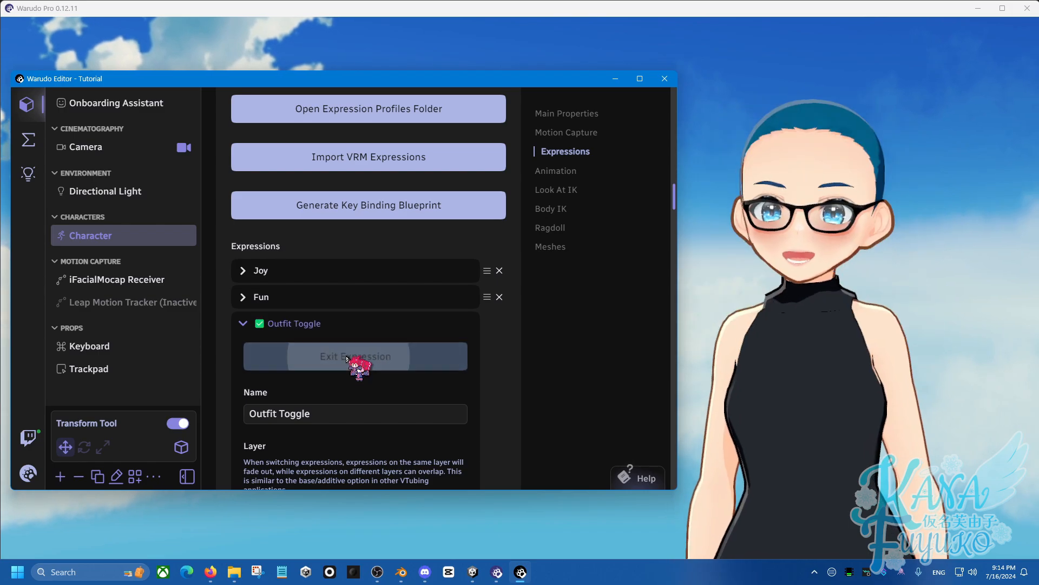
pyautogui.click(349, 361)
pyautogui.click(348, 361)
pyautogui.click(349, 361)
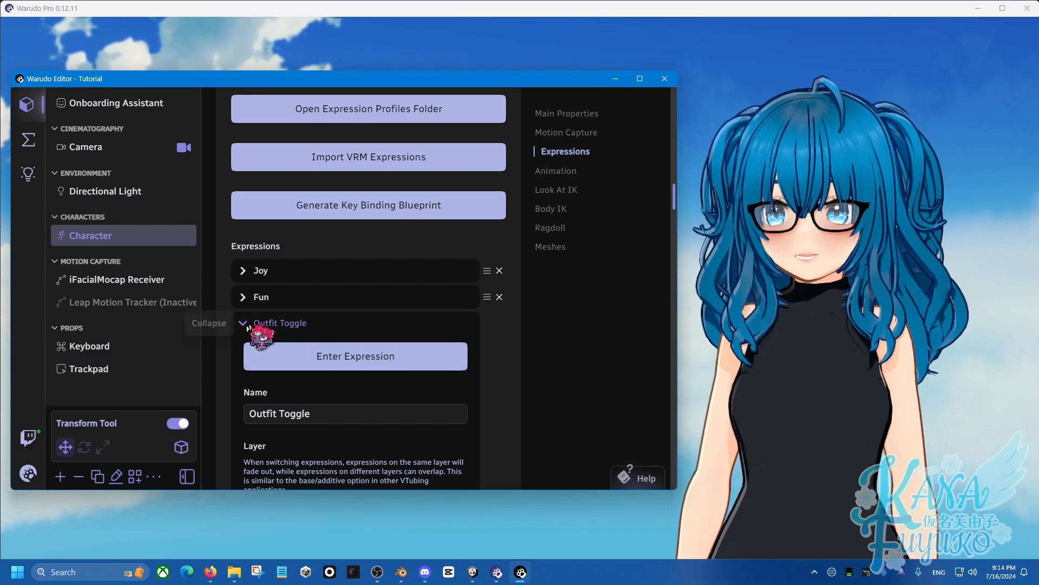
pyautogui.click(252, 325)
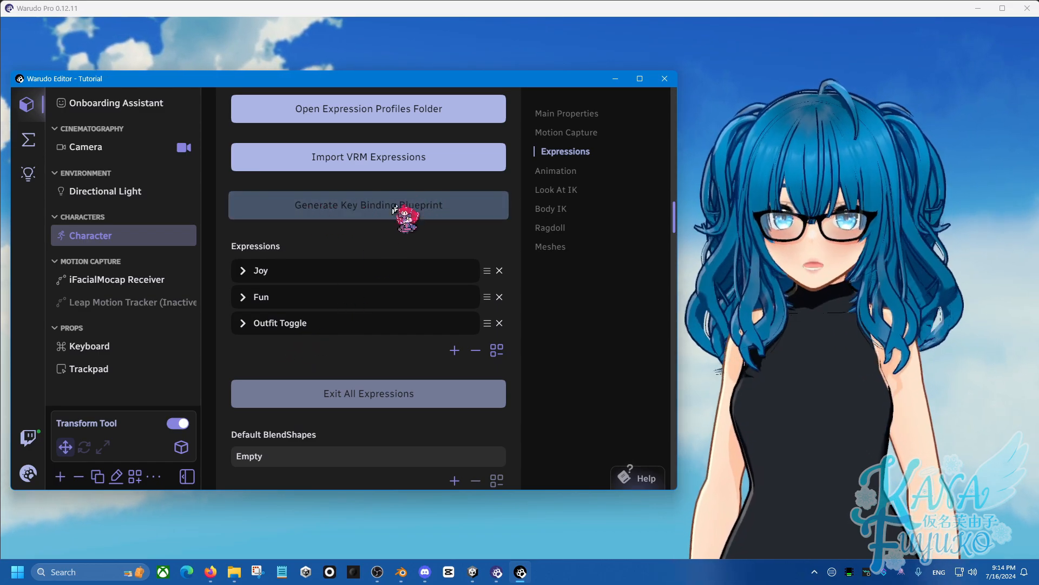
pyautogui.scroll(-2, 392, 404)
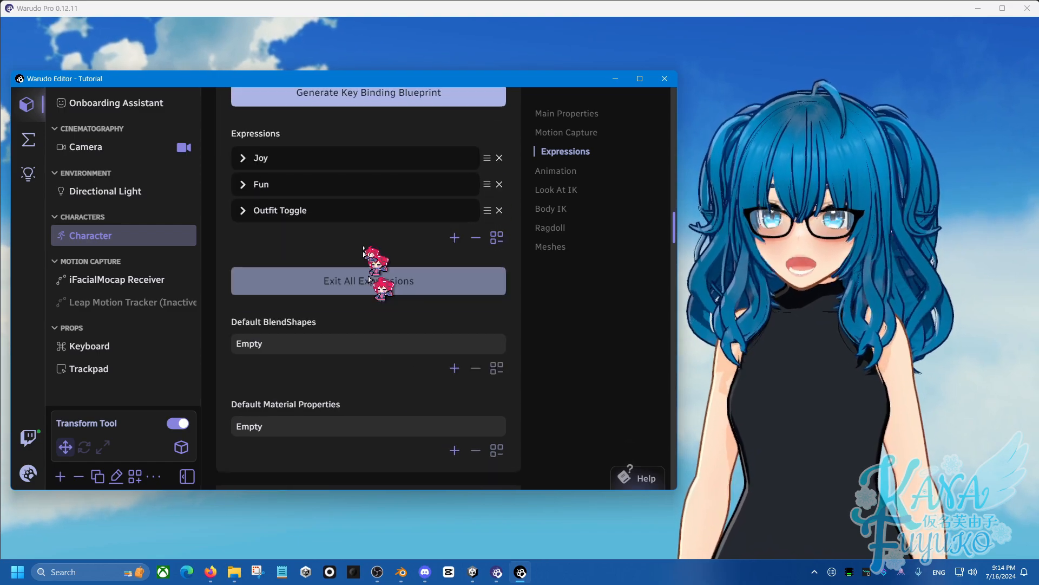
pyautogui.scroll(-2, 382, 325)
pyautogui.scroll(5, 411, 303)
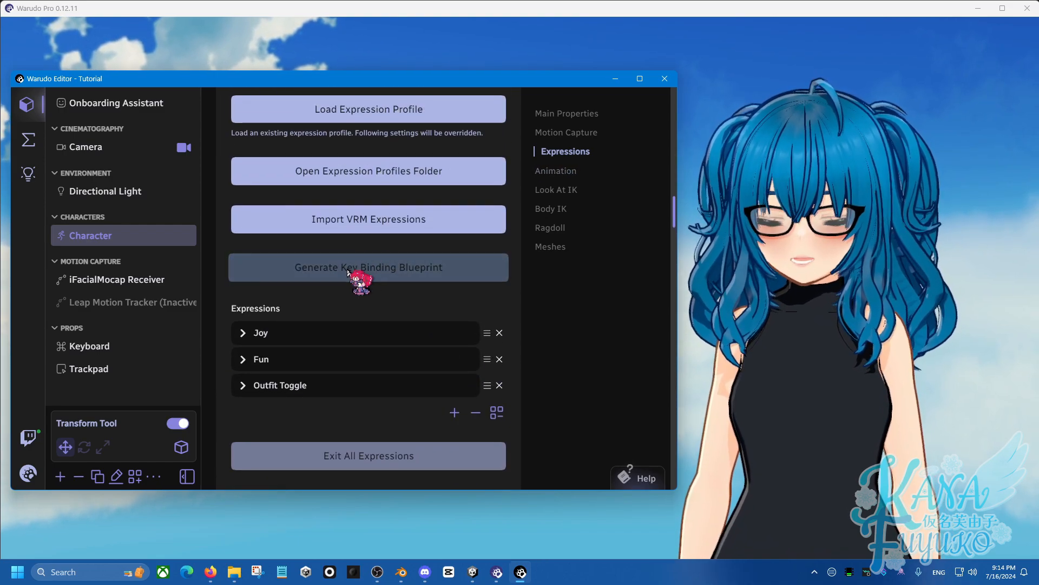
pyautogui.click(348, 272)
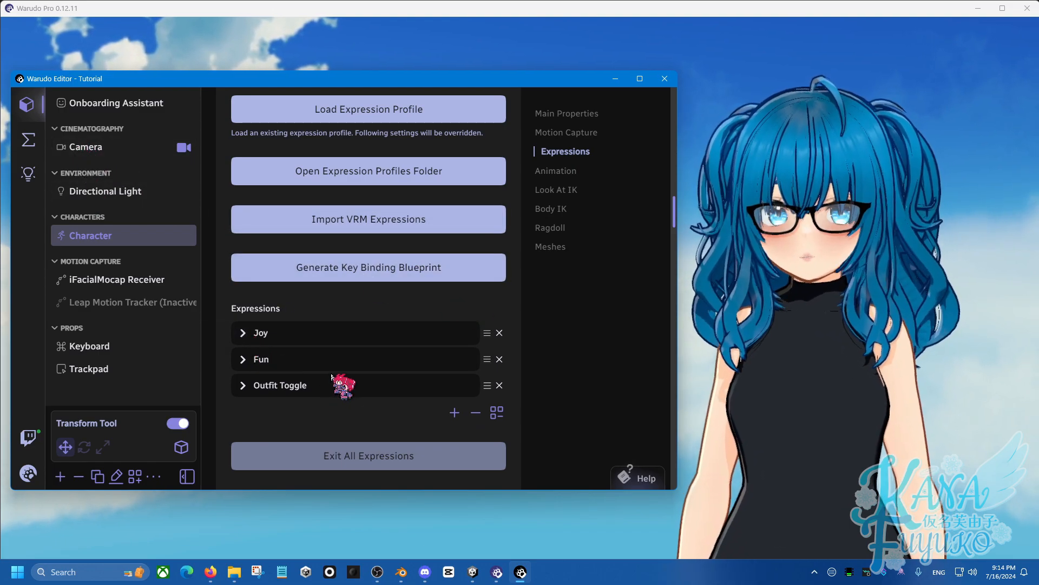
# - Open the blueprints and remove the Custom group together with its New Blueprint
pyautogui.click(28, 139)
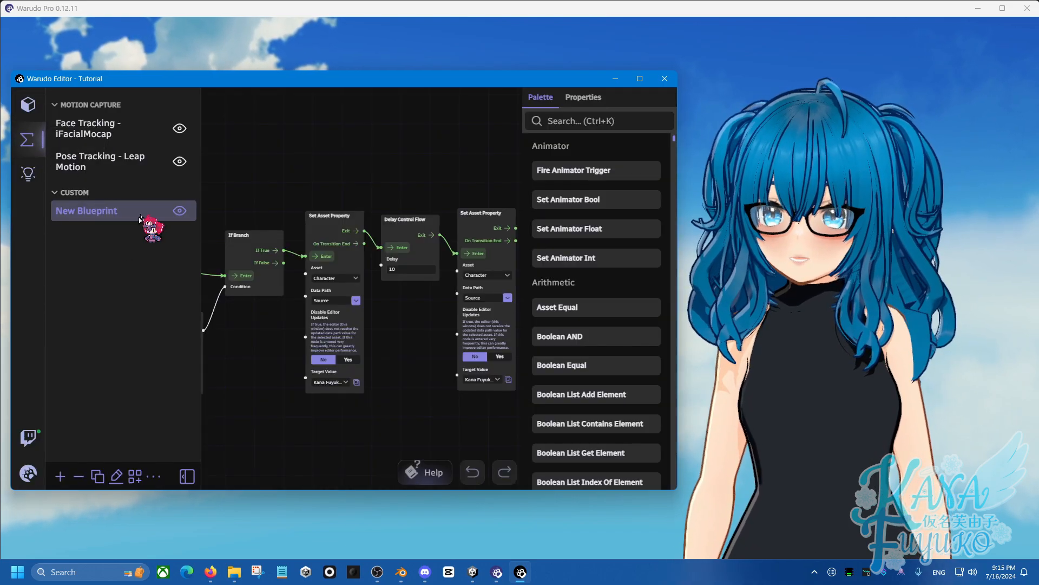
pyautogui.click(196, 209)
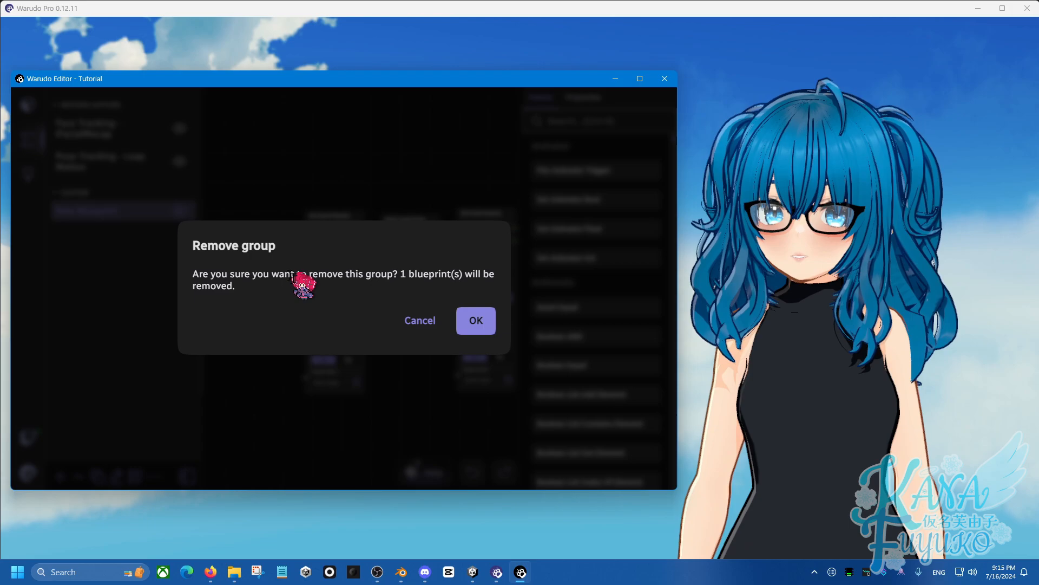
pyautogui.click(475, 319)
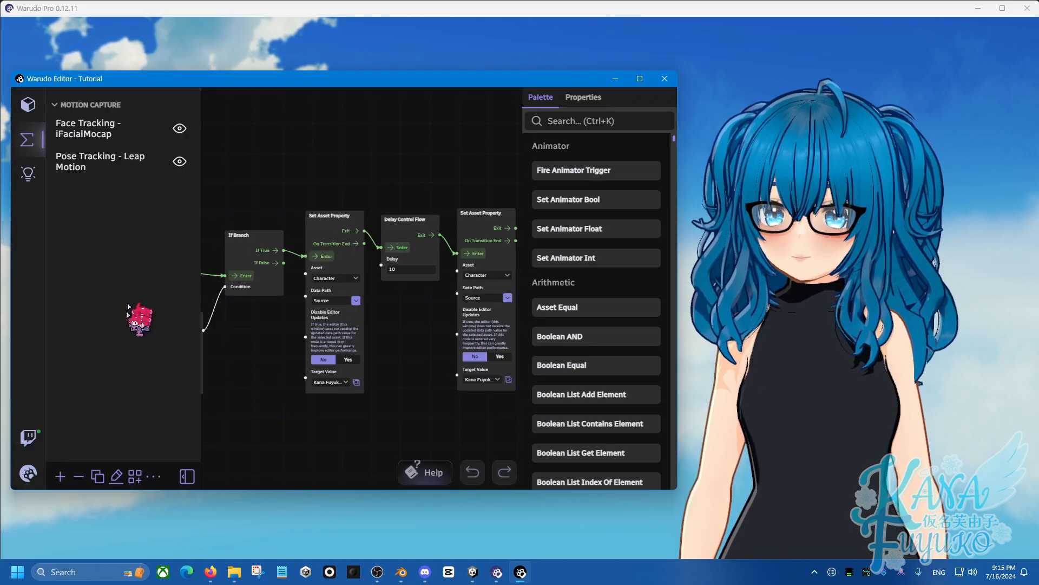
# - Add a new blueprint and rename it Outfit Toggle
pyautogui.click(60, 476)
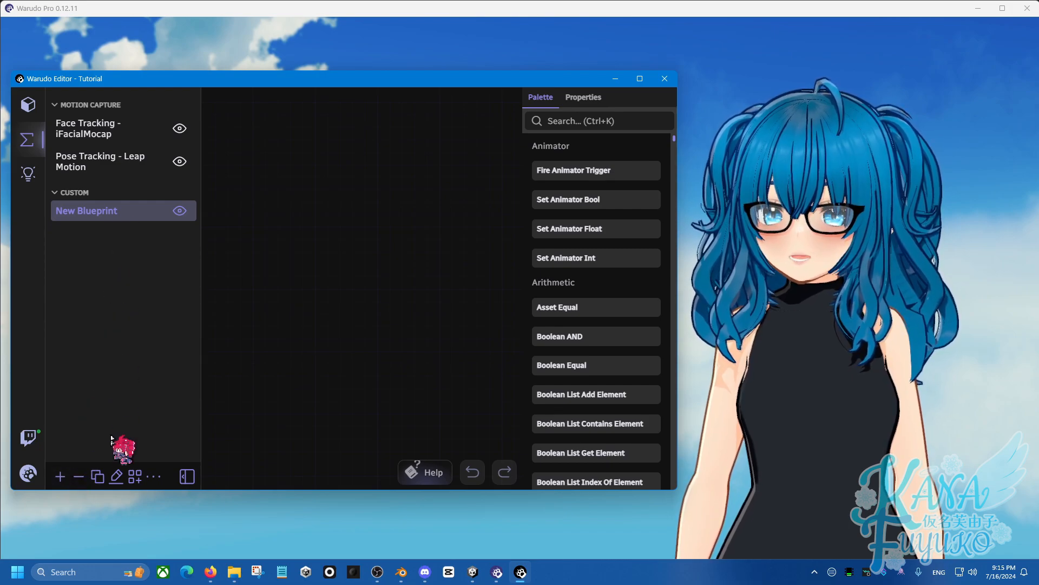
pyautogui.click(116, 476)
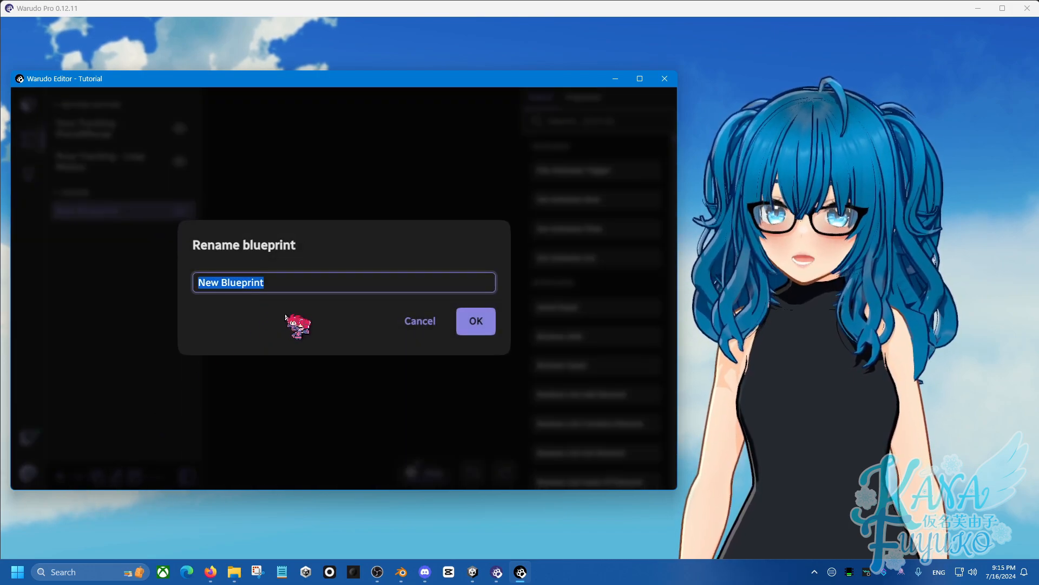
pyautogui.write('Outfit Toggle')
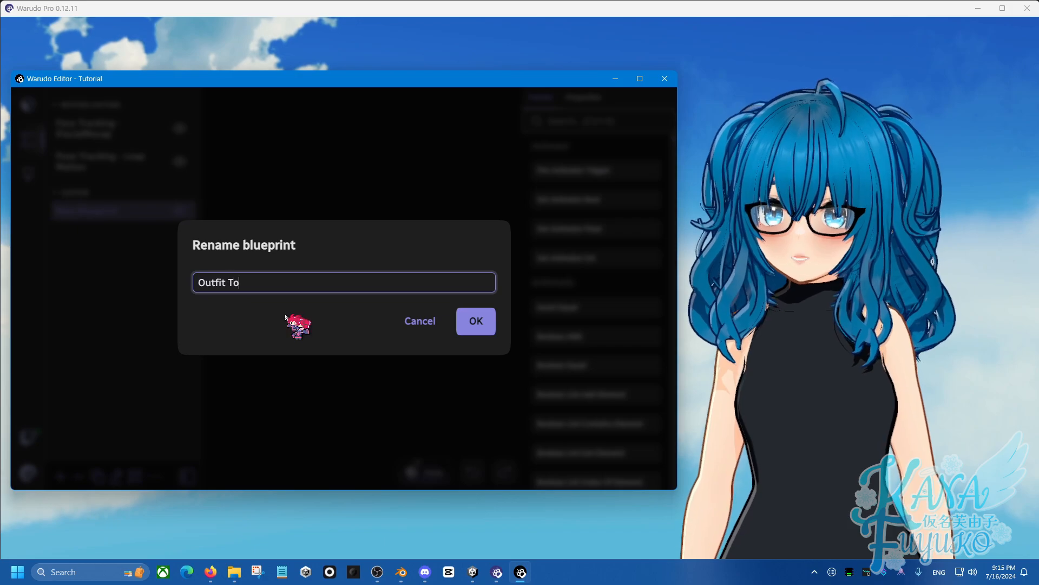
pyautogui.click(479, 321)
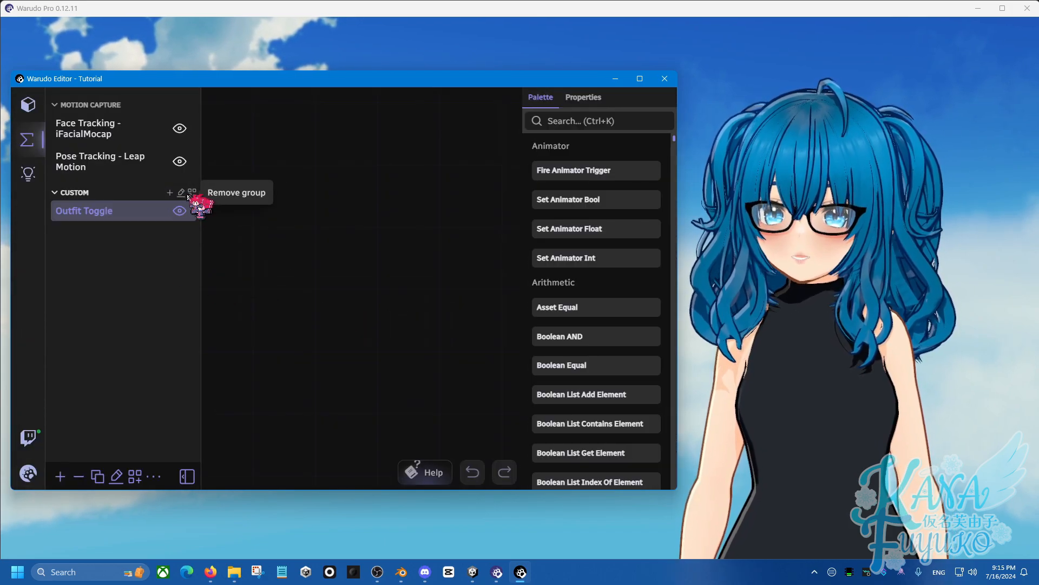
# - Rename the Custom blueprint group to Outfits and hide the blueprint list
pyautogui.click(183, 193)
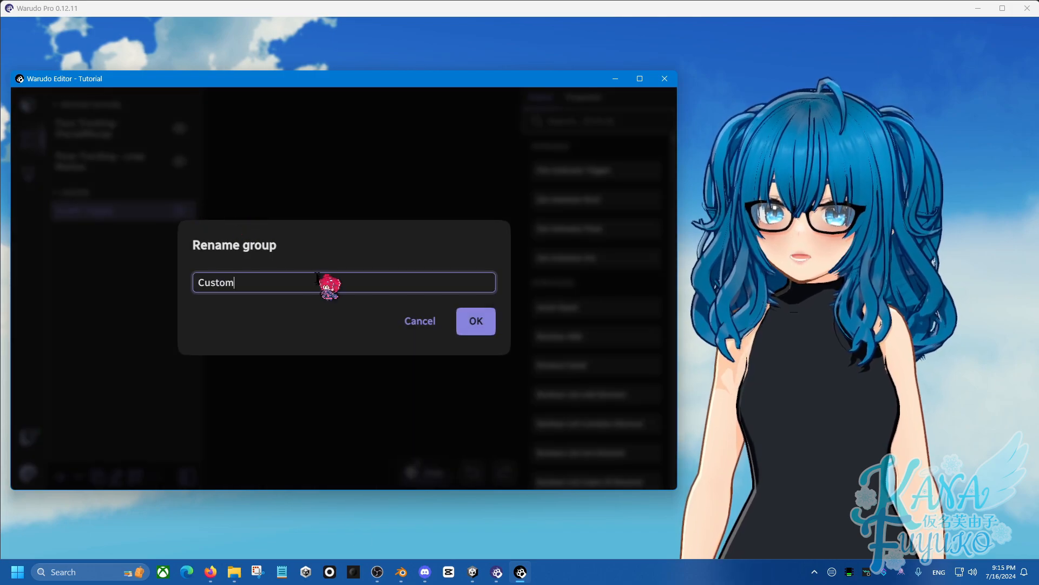
pyautogui.write('Outfits')
pyautogui.press('Return')
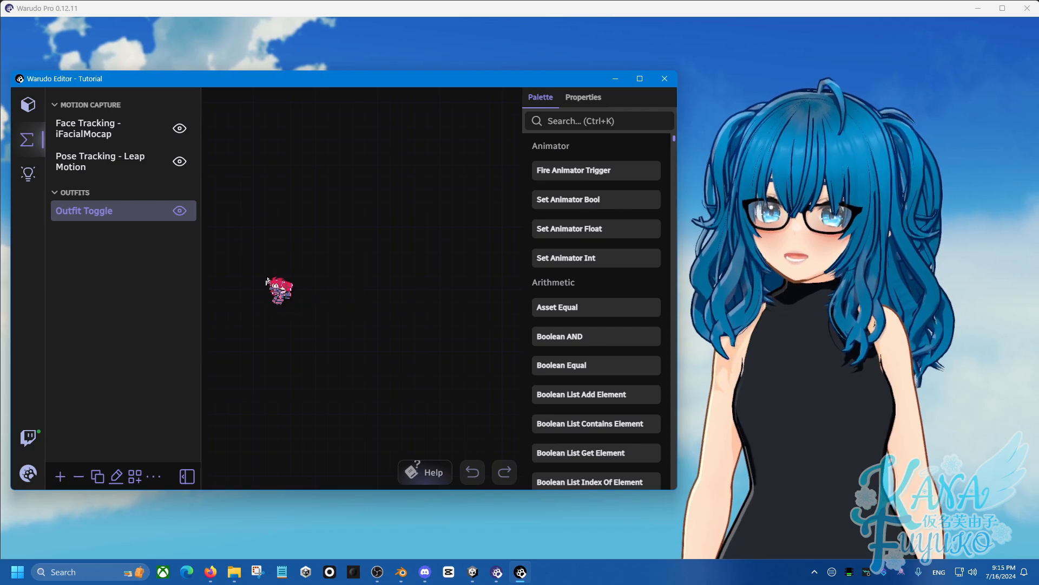
pyautogui.click(189, 477)
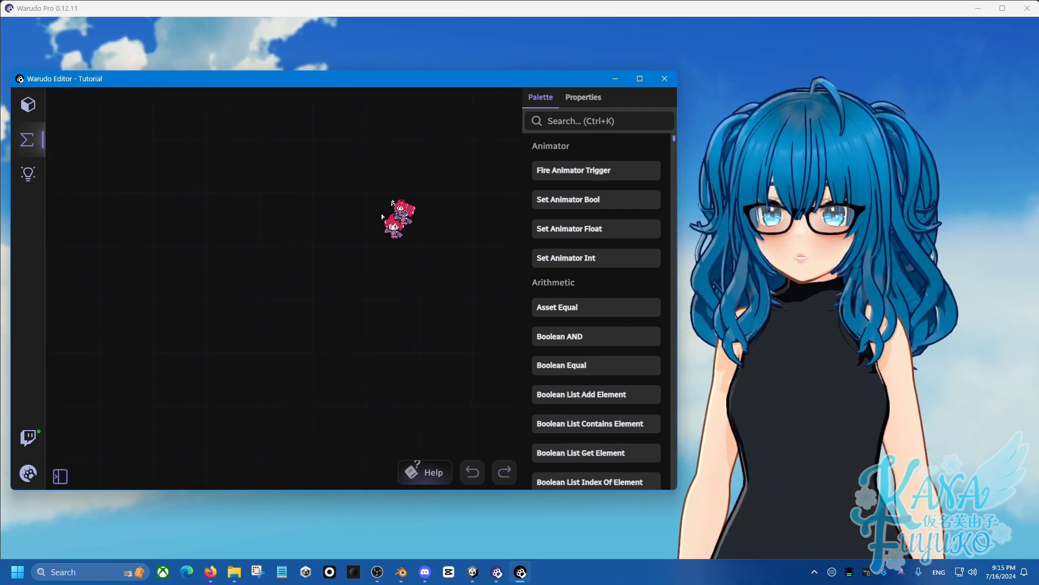
# - Search the nodes for twitch and place an On Twitch Channel Points Redeemed node in the empty blueprint
pyautogui.click(593, 119)
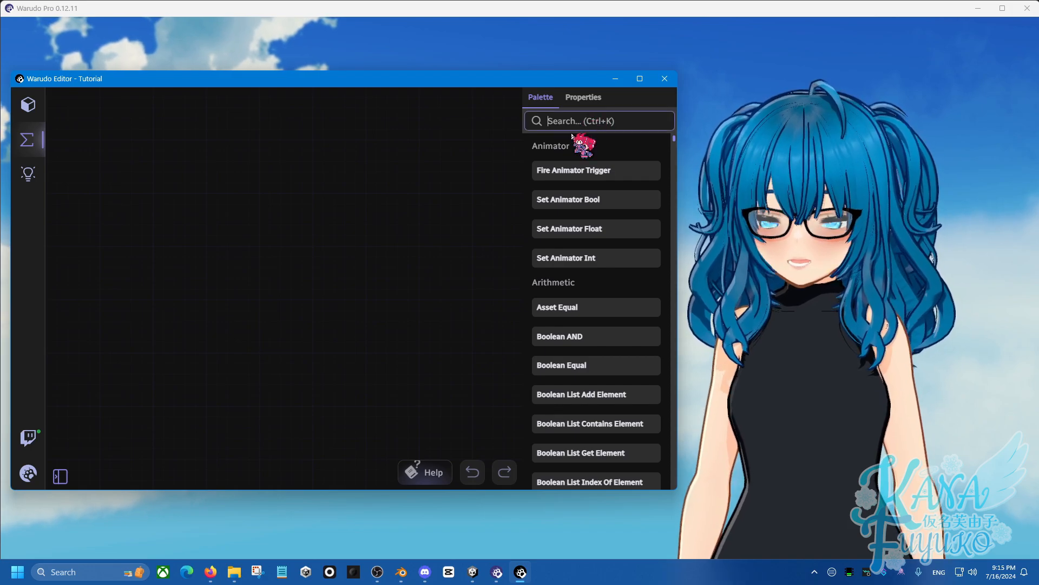
pyautogui.write('twitch')
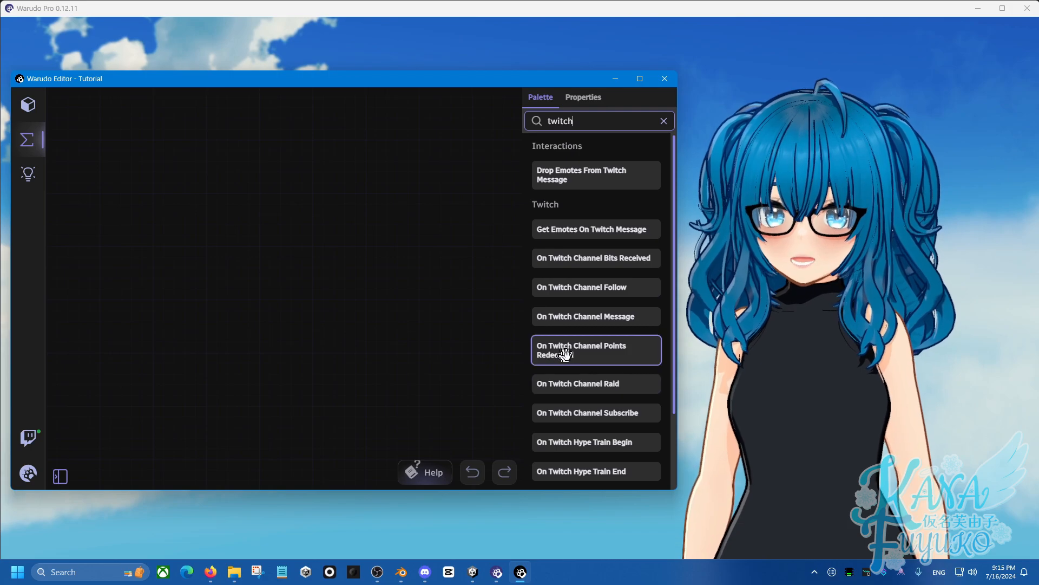
pyautogui.moveTo(577, 351); pyautogui.dragTo(108, 173)
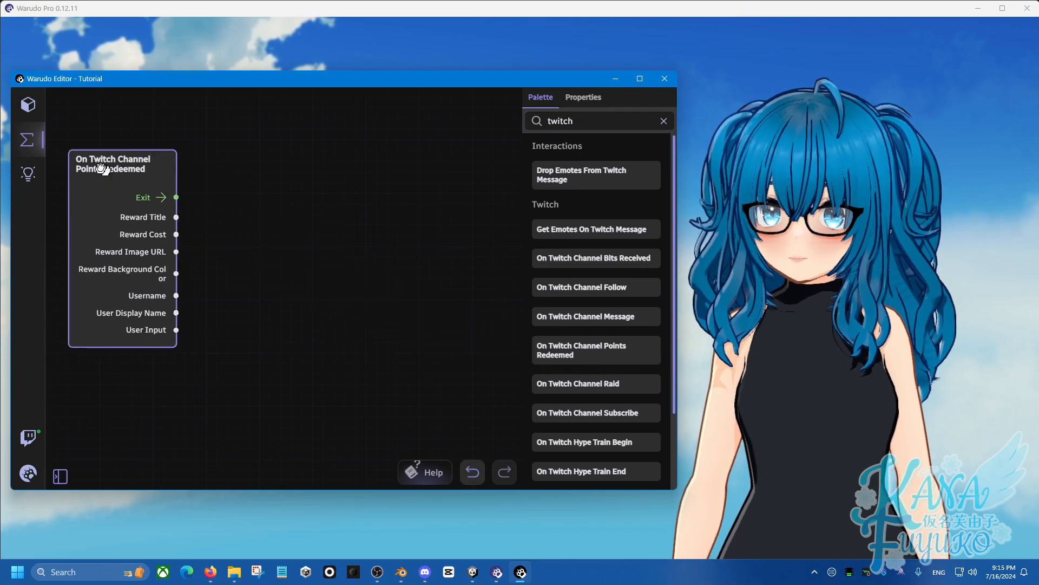
# - Add a String Contains node beside the Twitch node and connect Reward Title to its input A
pyautogui.doubleClick(606, 120)
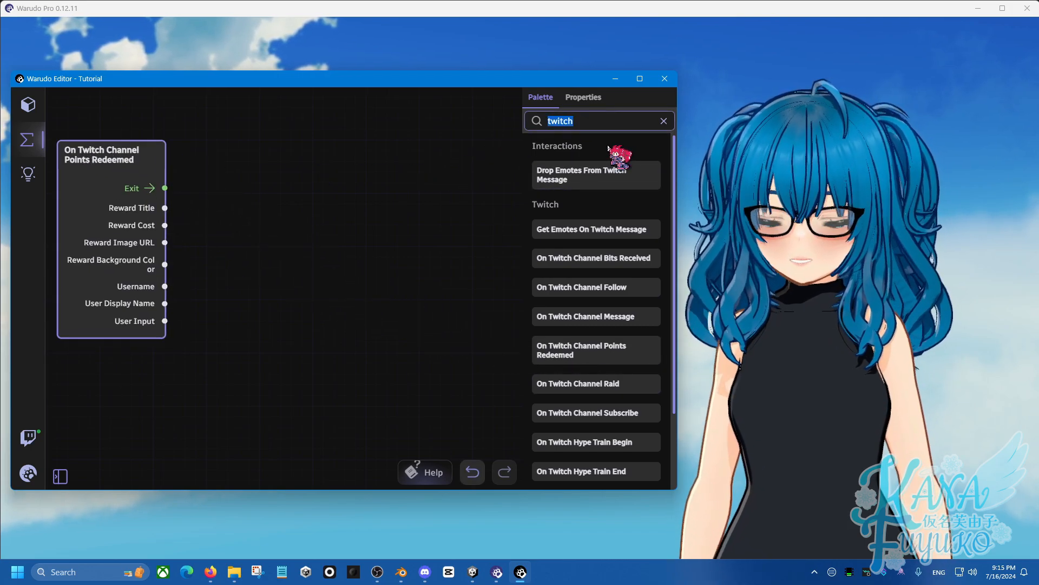
pyautogui.write('string ')
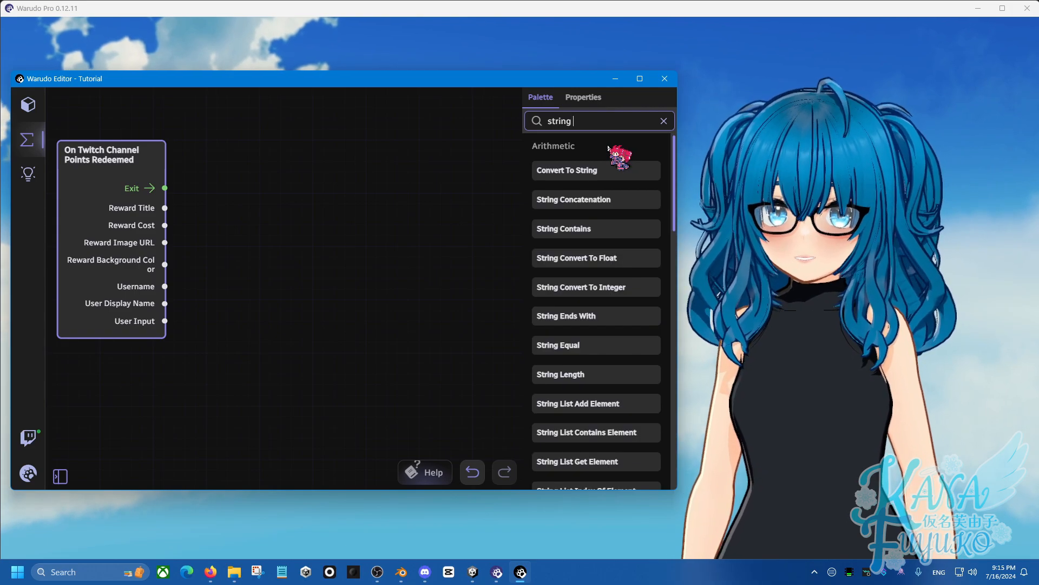
pyautogui.write('cont')
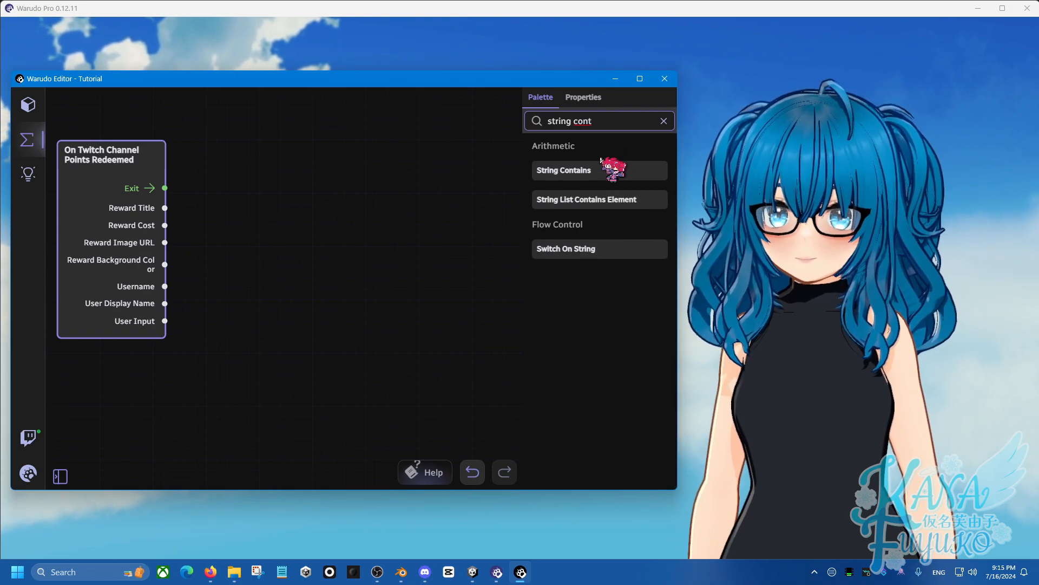
pyautogui.moveTo(601, 160); pyautogui.dragTo(265, 269)
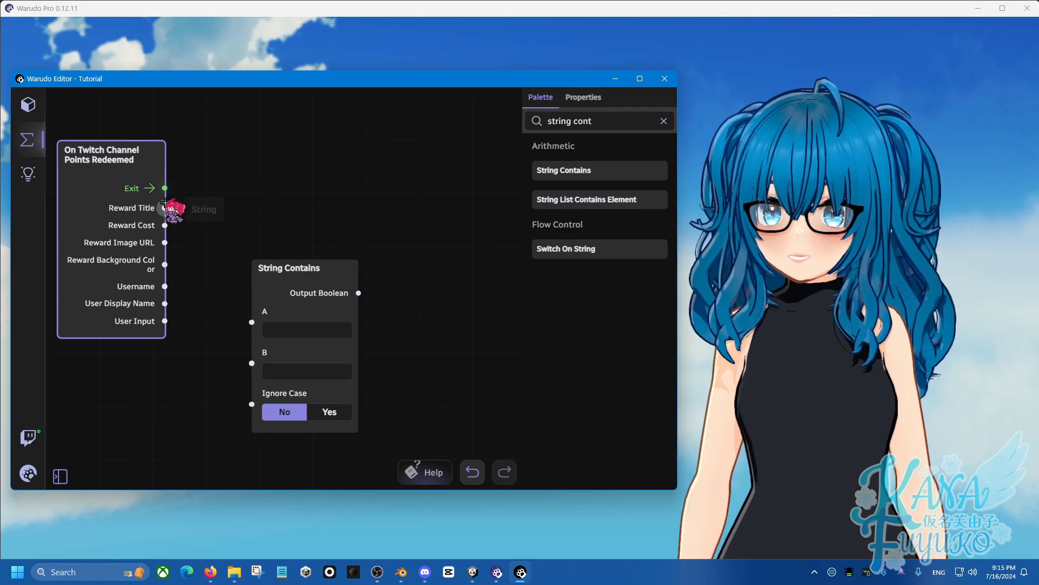
pyautogui.moveTo(164, 208); pyautogui.dragTo(253, 325)
pyautogui.moveTo(283, 262); pyautogui.dragTo(249, 253)
# - Add an If Branch node, connecting the Twitch node's Exit to Enter and String Contains' Output Boolean to Condition, and tidy the layout
pyautogui.click(587, 123)
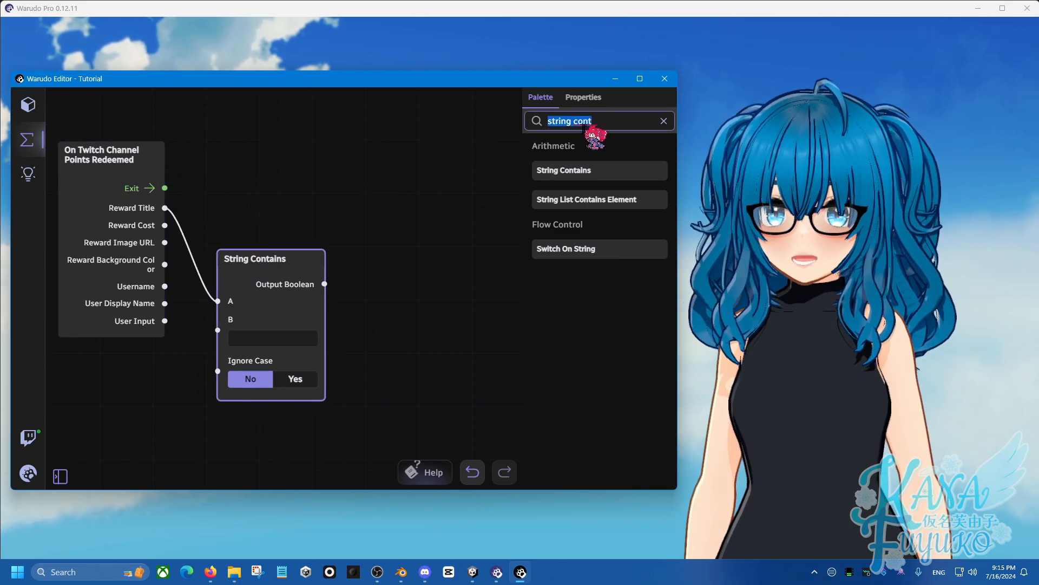
pyautogui.write('if bra')
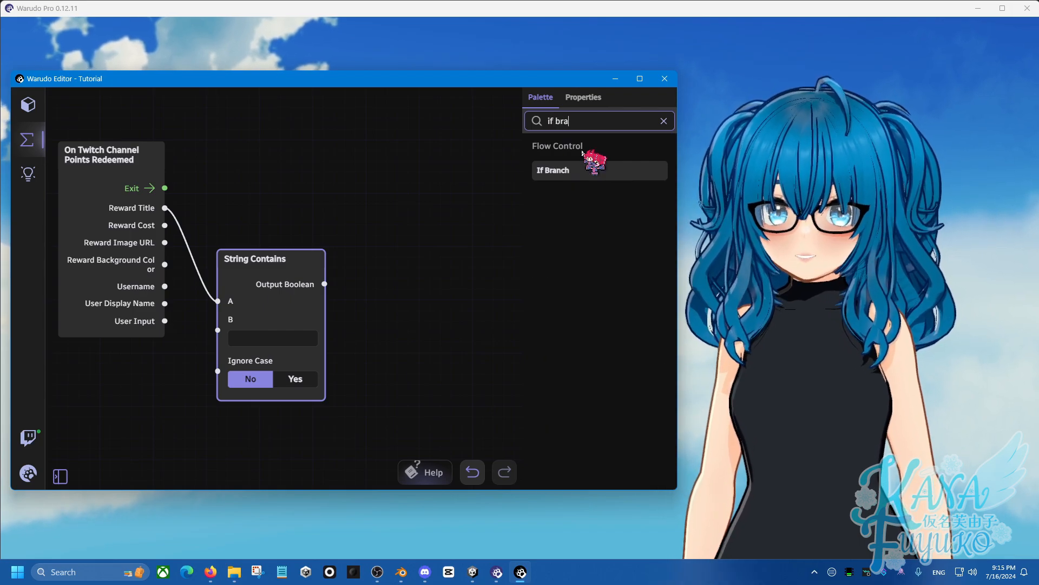
pyautogui.moveTo(576, 165); pyautogui.dragTo(359, 168)
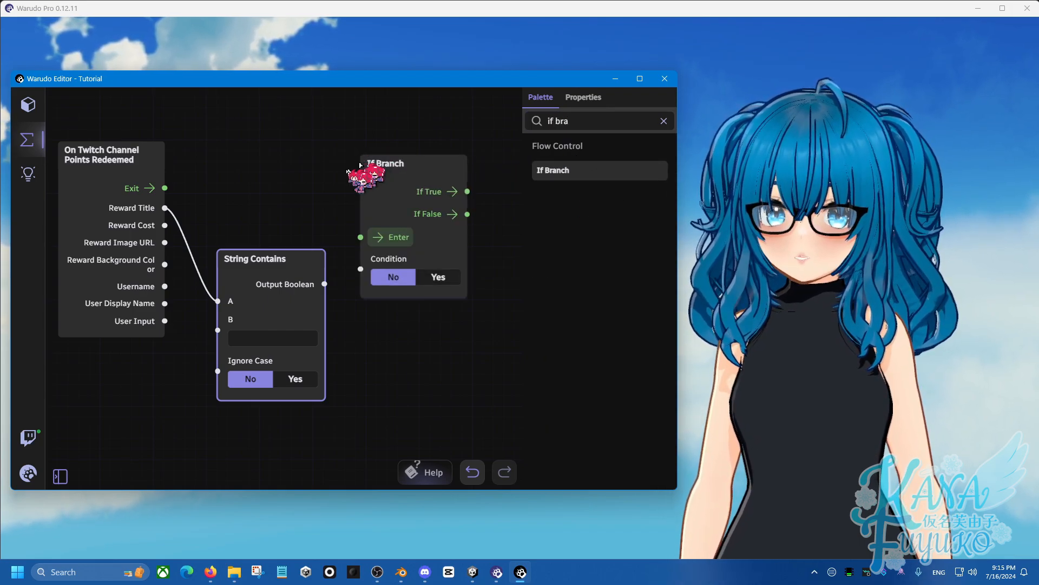
pyautogui.moveTo(165, 188); pyautogui.dragTo(360, 237)
pyautogui.moveTo(325, 283); pyautogui.dragTo(361, 270)
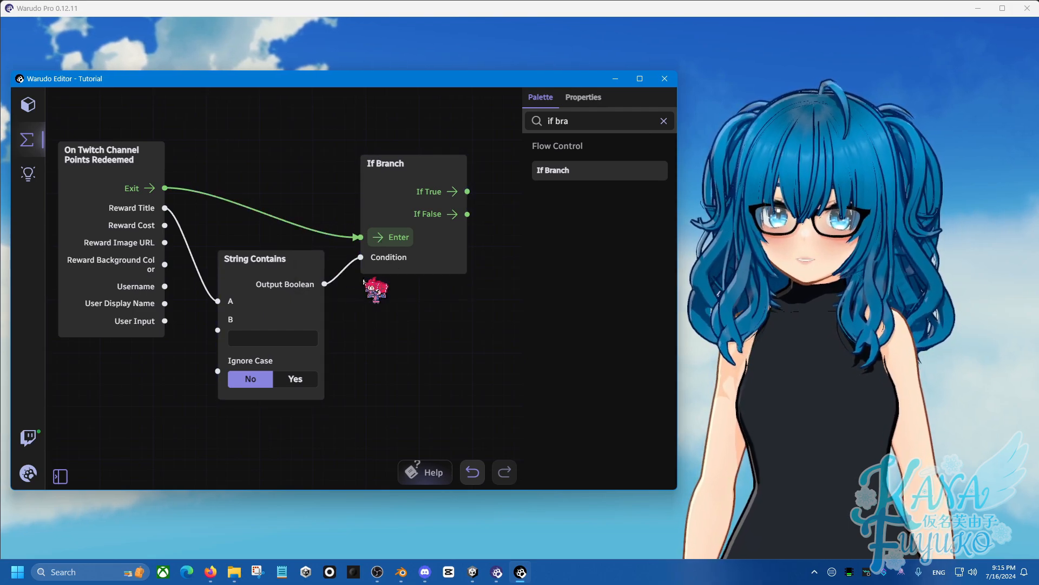
pyautogui.moveTo(262, 258); pyautogui.dragTo(250, 254)
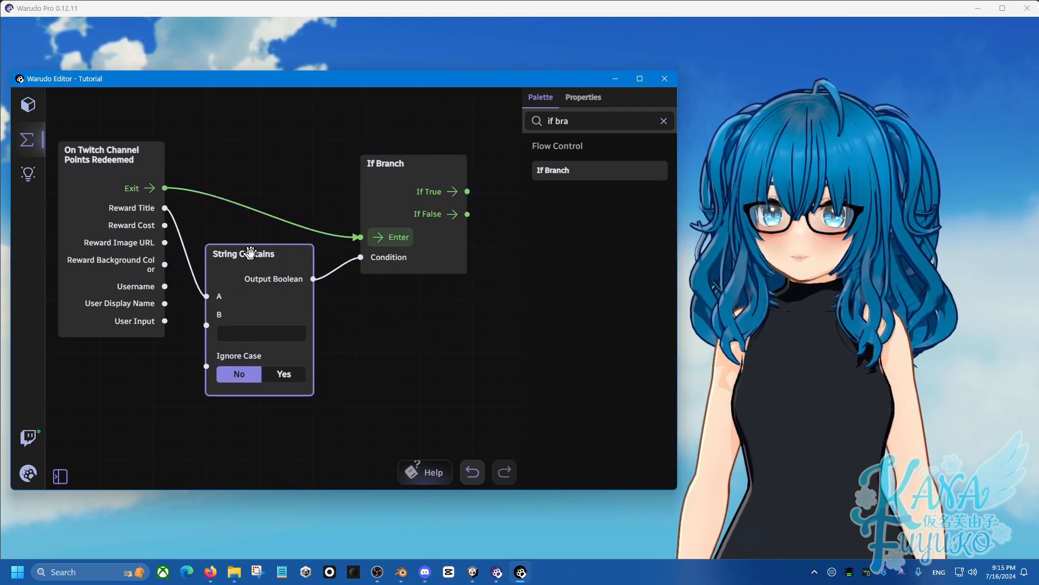
pyautogui.moveTo(262, 206); pyautogui.dragTo(299, 217)
pyautogui.click(179, 172)
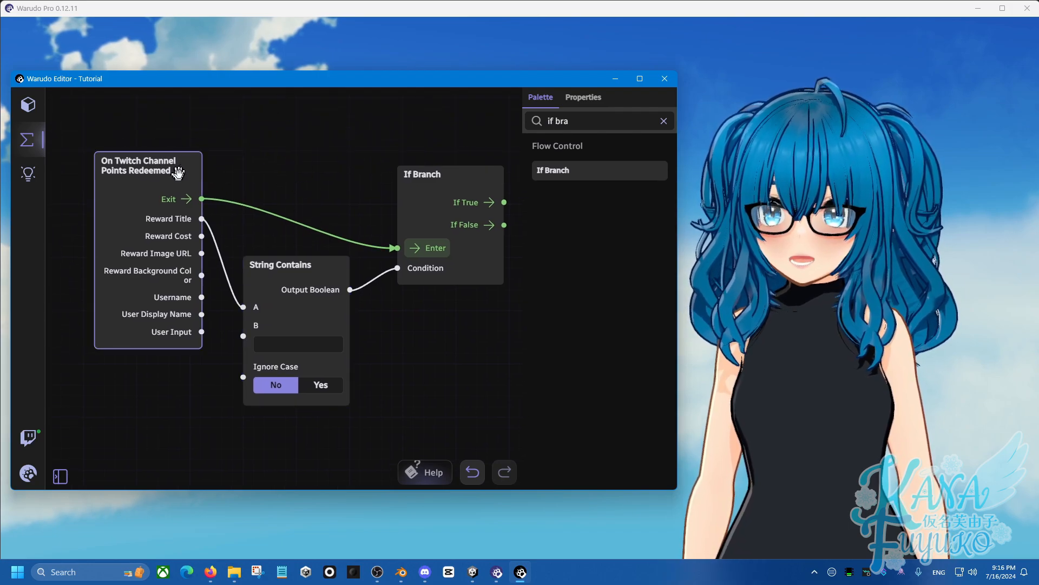
pyautogui.moveTo(142, 164); pyautogui.dragTo(144, 164)
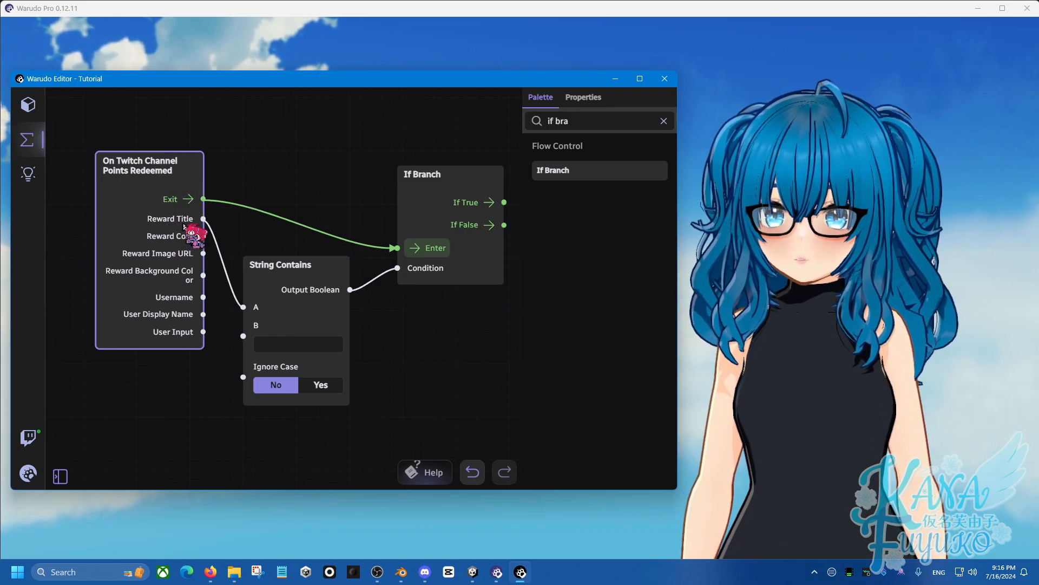
# - Set input B of the String Contains node to "Outfit Redeem"
pyautogui.click(300, 329)
pyautogui.click(289, 344)
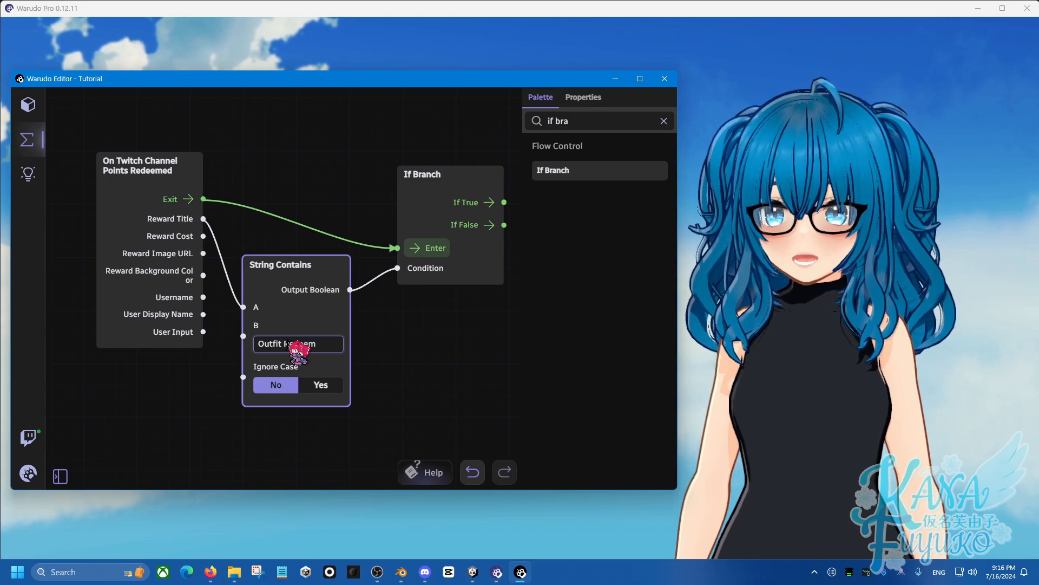
pyautogui.click(384, 341)
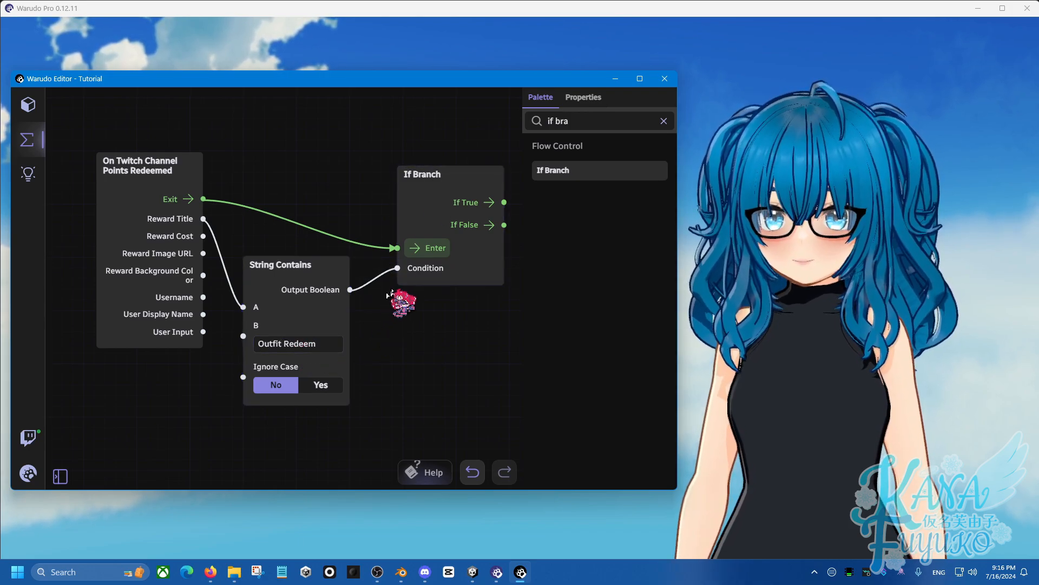
pyautogui.click(392, 268)
pyautogui.click(302, 347)
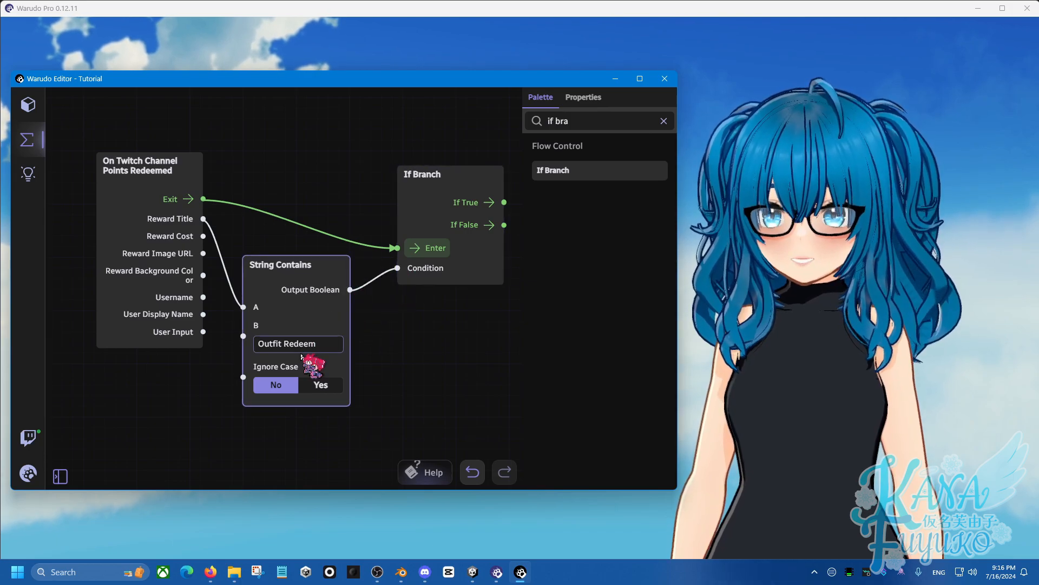
pyautogui.moveTo(321, 343); pyautogui.dragTo(294, 348)
# - Search the nodes for expres and place a Toggle Character Expression node beside the If Branch node
pyautogui.moveTo(427, 351); pyautogui.dragTo(302, 395, button='middle')
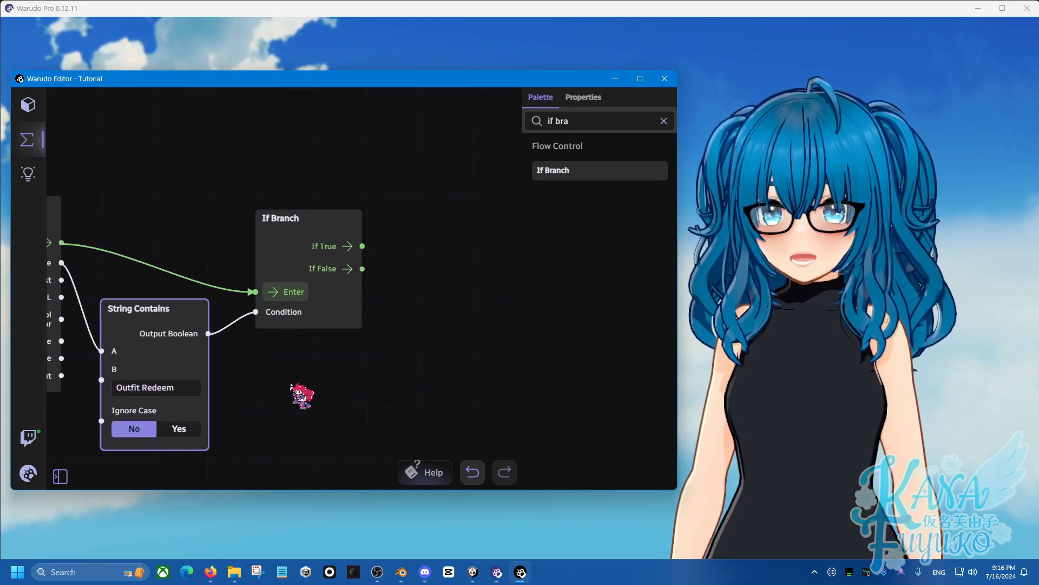
pyautogui.moveTo(424, 248); pyautogui.dragTo(346, 255, button='middle')
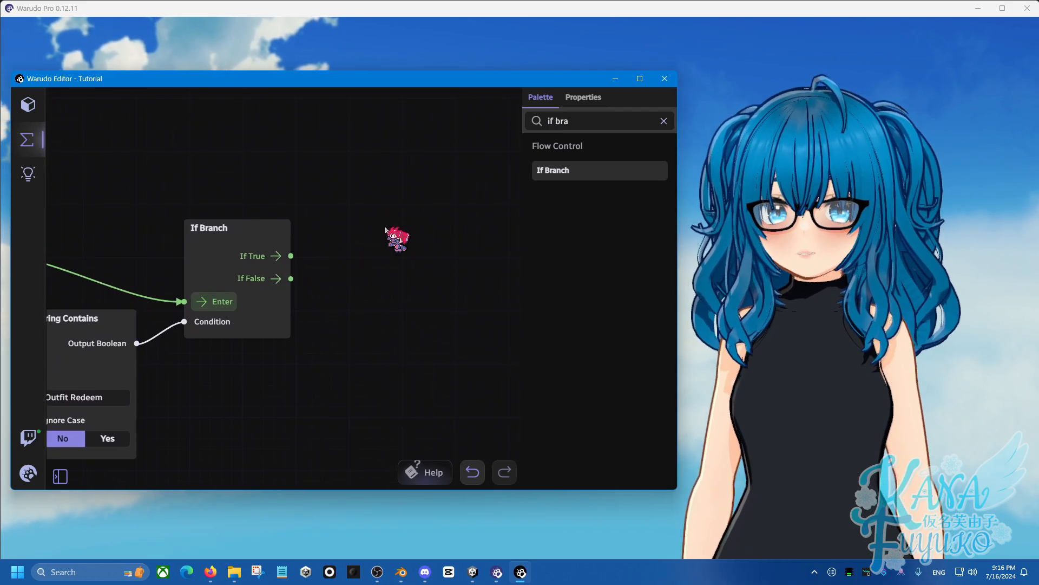
pyautogui.scroll(-1, 415, 230)
pyautogui.moveTo(391, 229); pyautogui.dragTo(324, 231, button='middle')
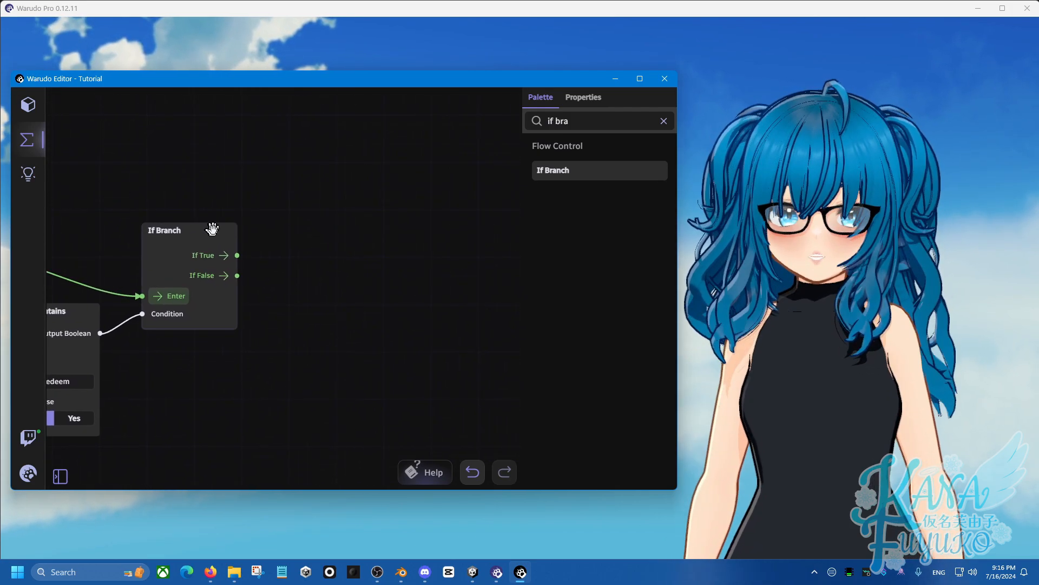
pyautogui.click(580, 121)
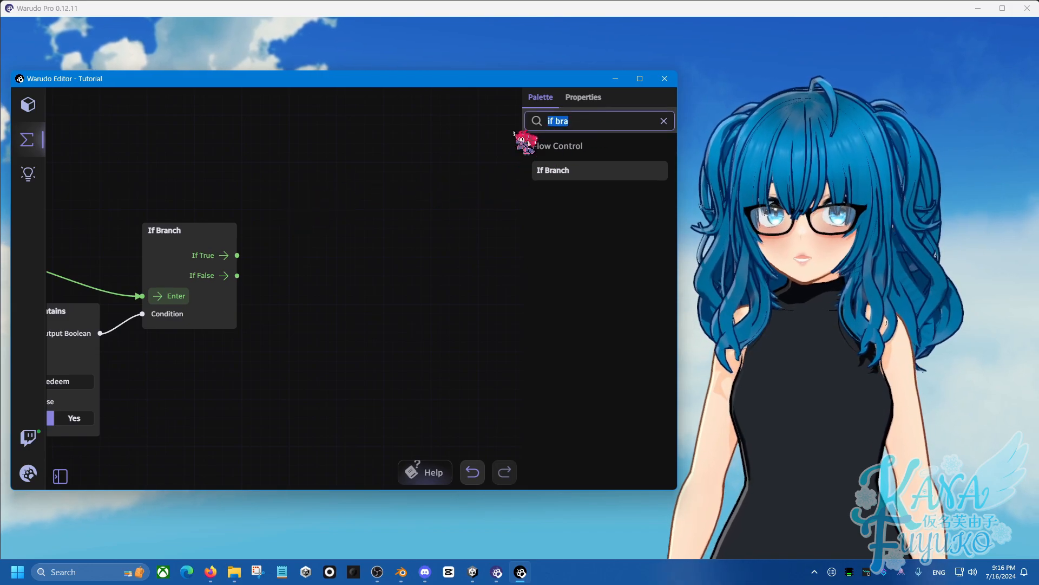
pyautogui.write('expres')
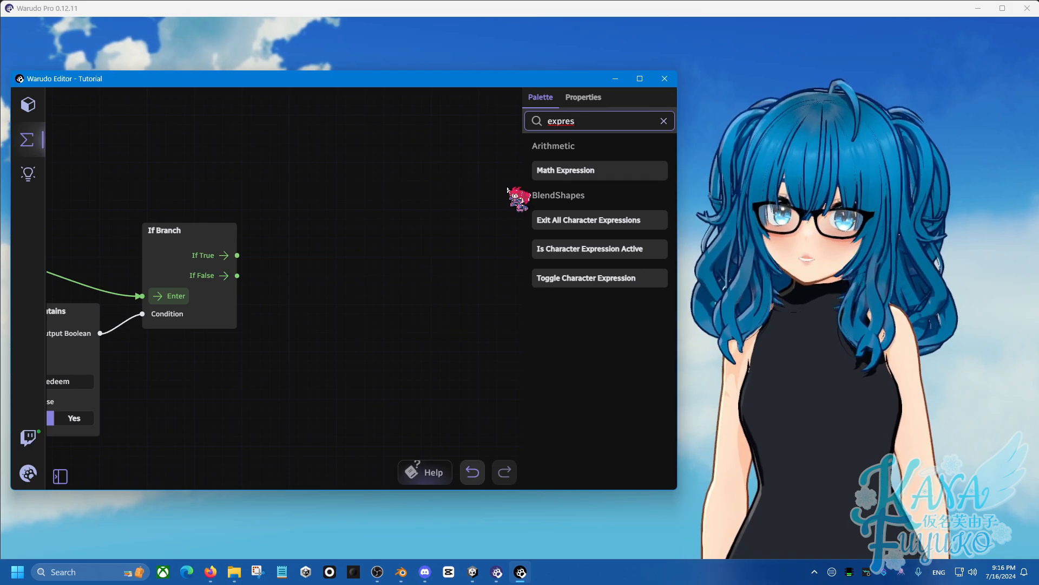
pyautogui.moveTo(576, 281); pyautogui.dragTo(319, 190)
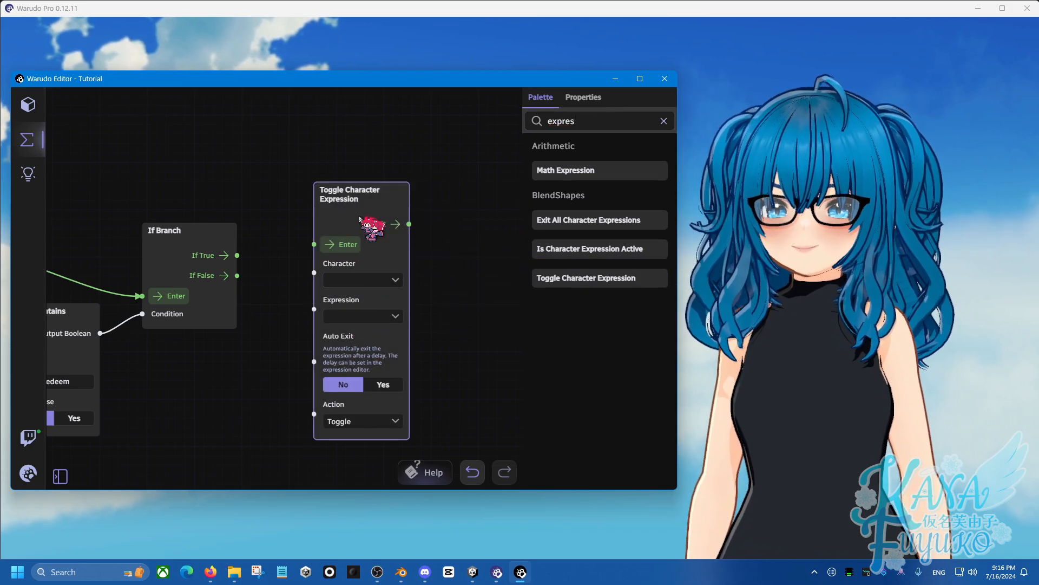
pyautogui.moveTo(448, 213); pyautogui.dragTo(362, 242)
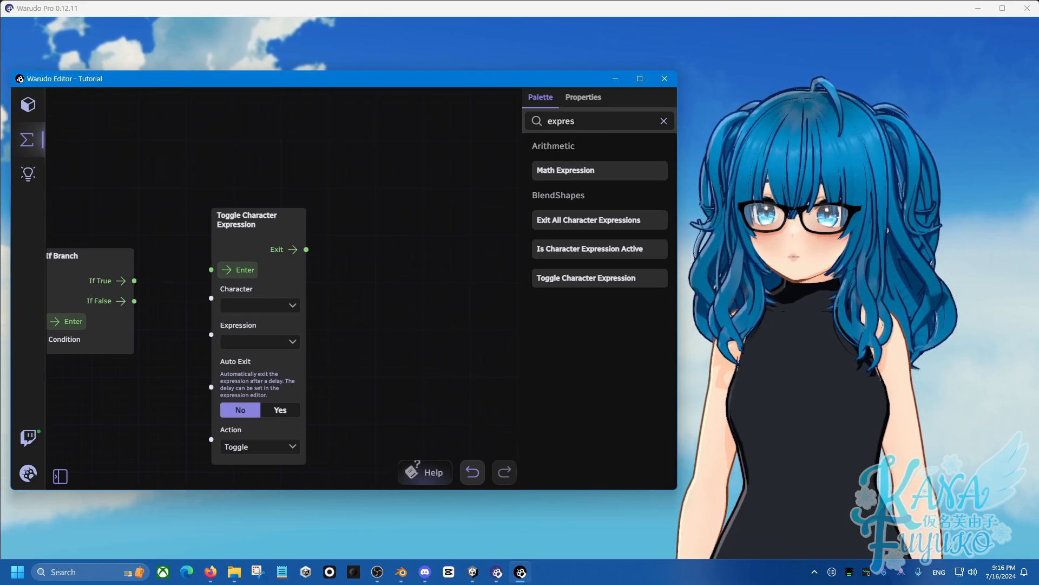
# - Examine the Meshes section in the Character asset's settings, including the details of the Body mesh
pyautogui.click(29, 104)
pyautogui.click(501, 253)
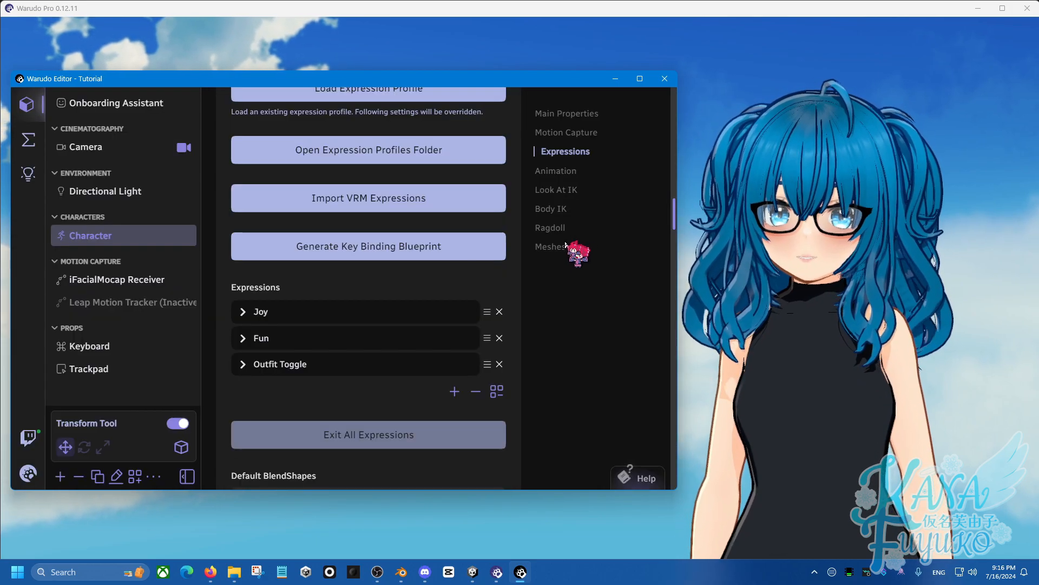
pyautogui.click(557, 247)
pyautogui.click(275, 409)
pyautogui.scroll(-2, 303, 346)
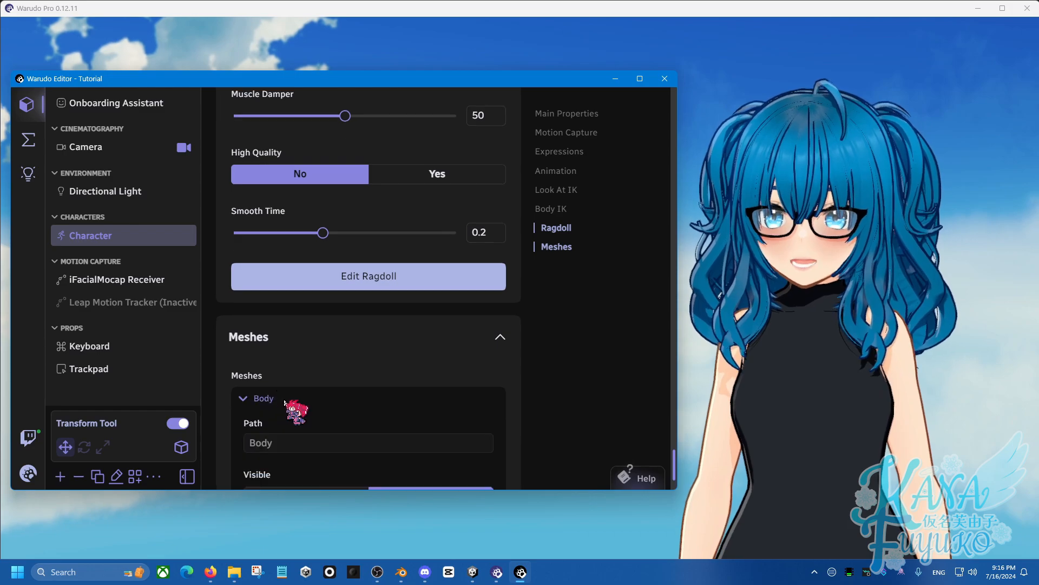
pyautogui.click(244, 303)
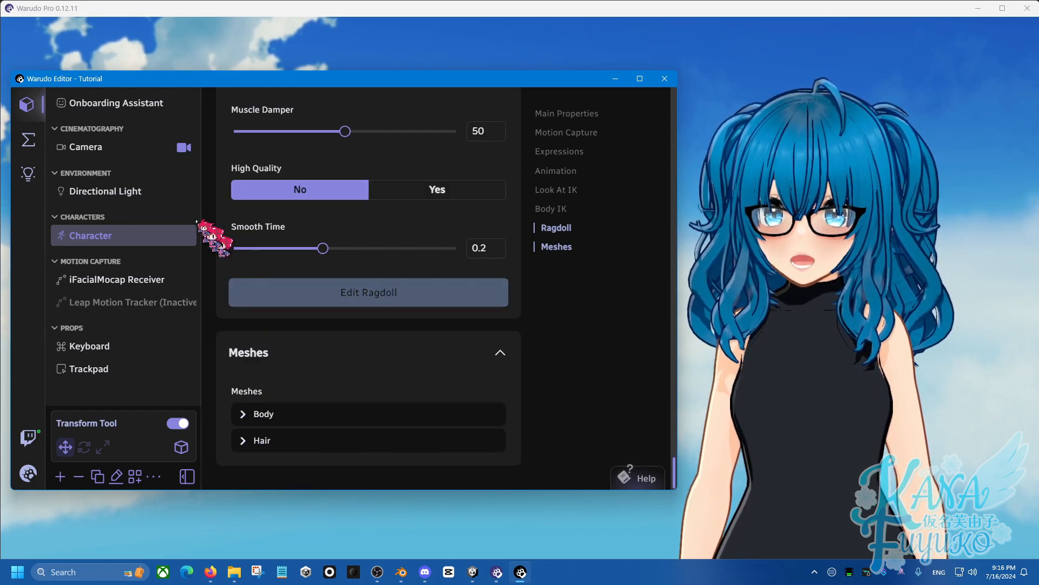
# - Return to the Outfit Toggle blueprint and place a Set Asset Property node beside the Toggle Character Expression node
pyautogui.click(28, 139)
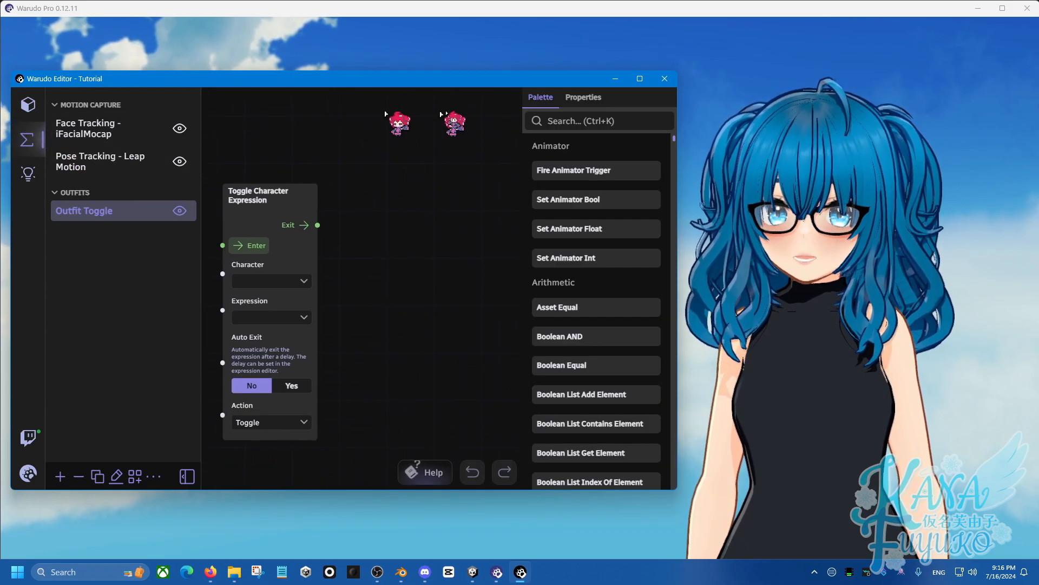
pyautogui.click(575, 121)
pyautogui.write('set as')
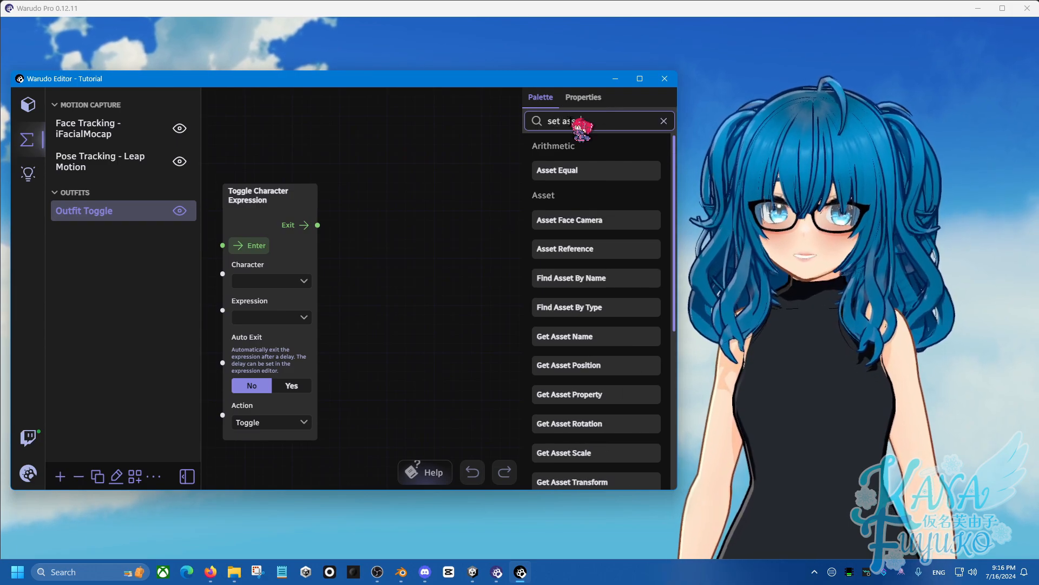
pyautogui.write('set pro')
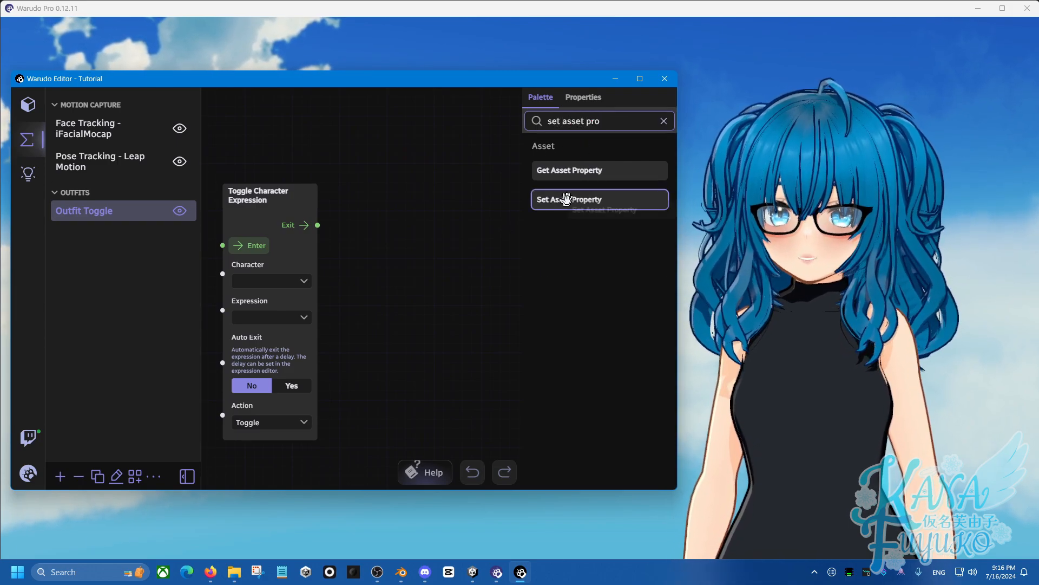
pyautogui.moveTo(582, 200); pyautogui.dragTo(386, 171)
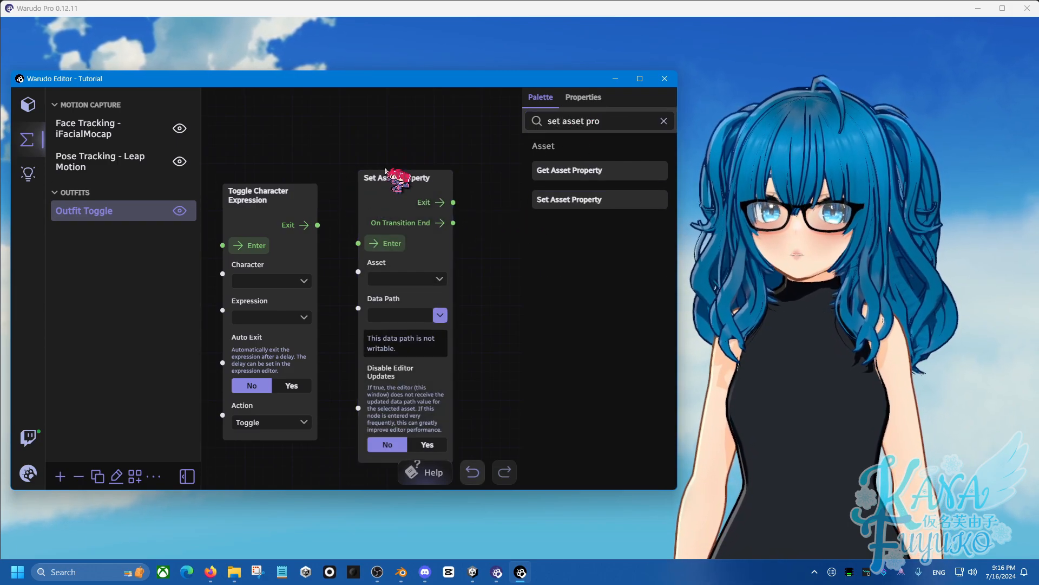
pyautogui.click(28, 104)
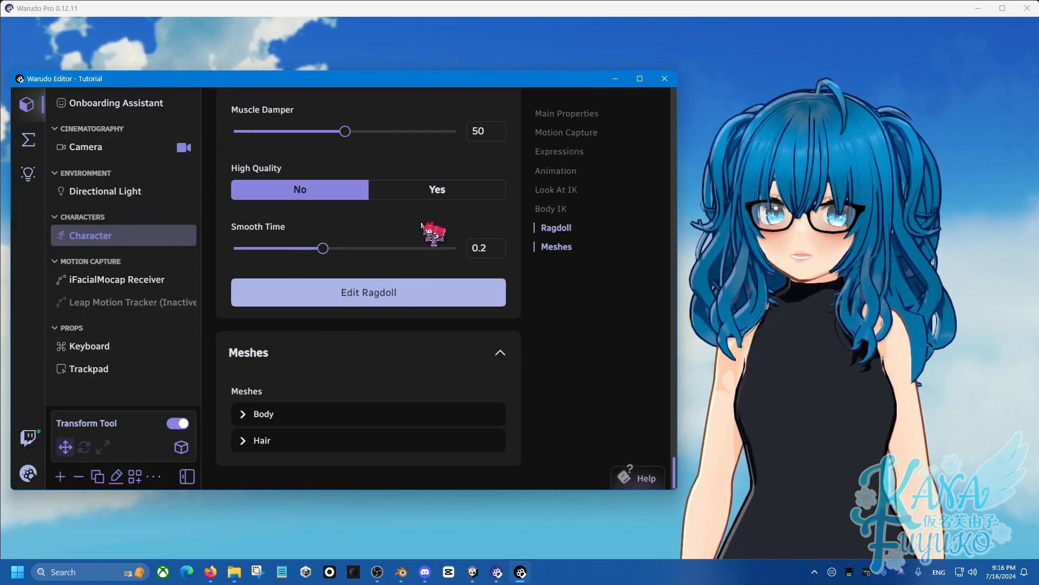
pyautogui.click(28, 140)
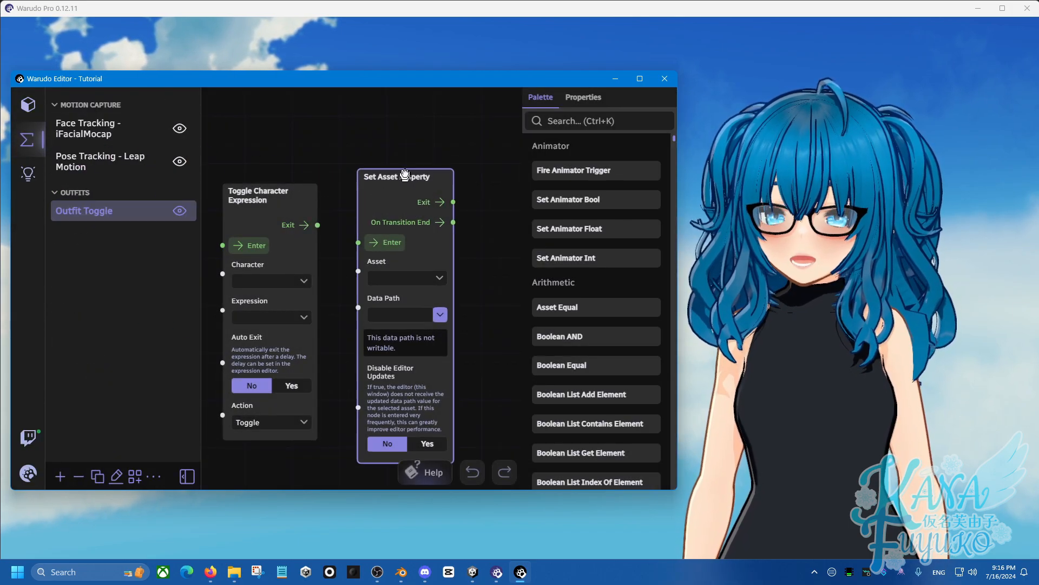
pyautogui.moveTo(389, 197); pyautogui.dragTo(379, 170)
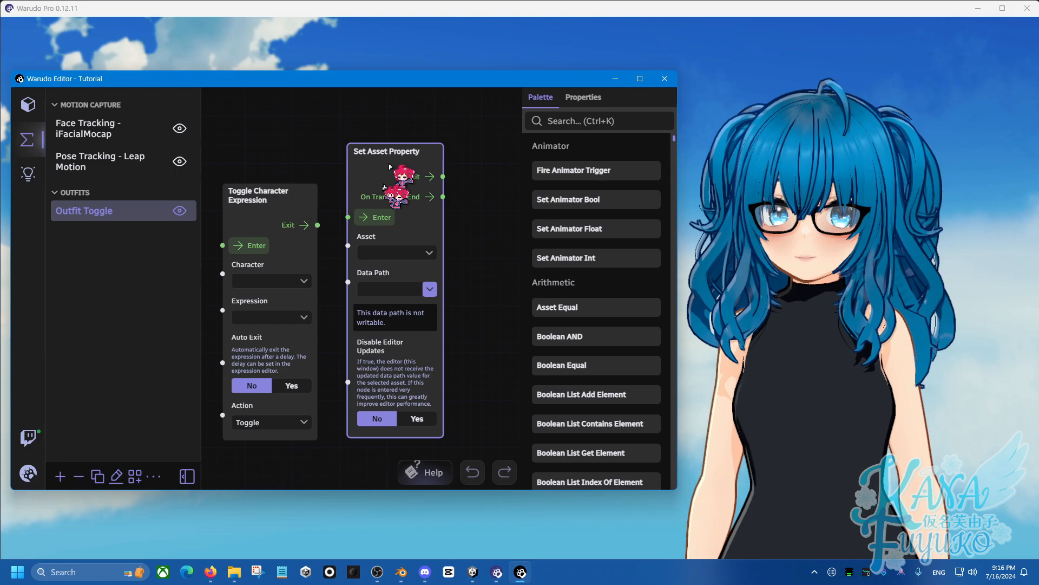
# - Set the Set Asset Property node's Asset to Character and its Data Path to Meshes[0] > Visible
pyautogui.click(408, 253)
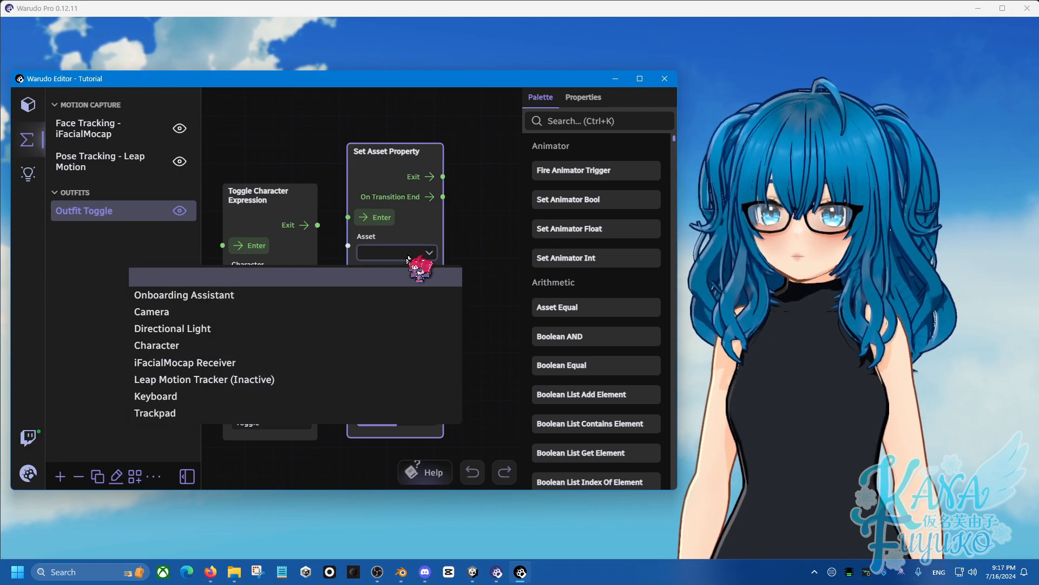
pyautogui.click(282, 347)
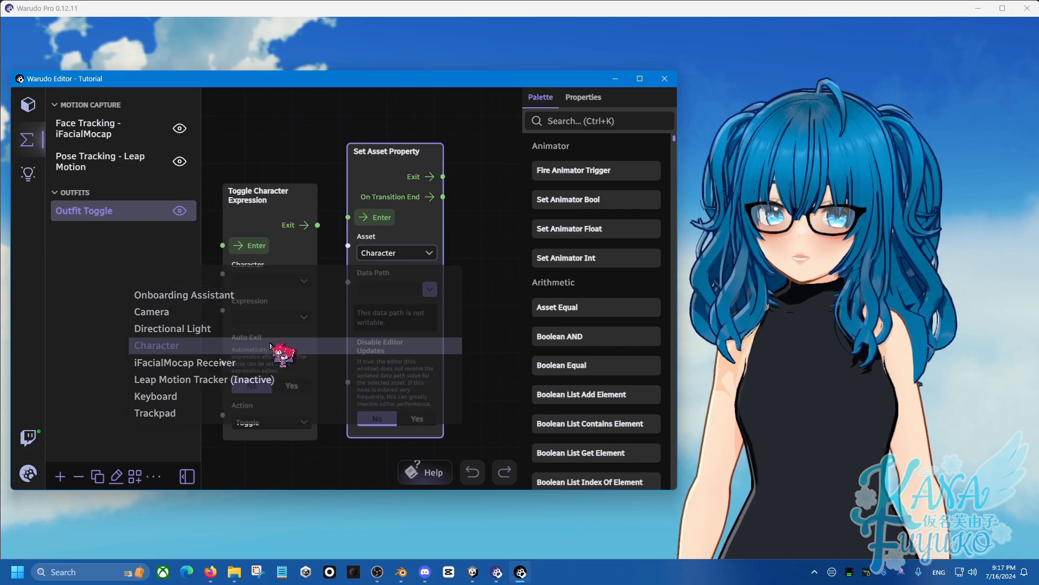
pyautogui.click(428, 294)
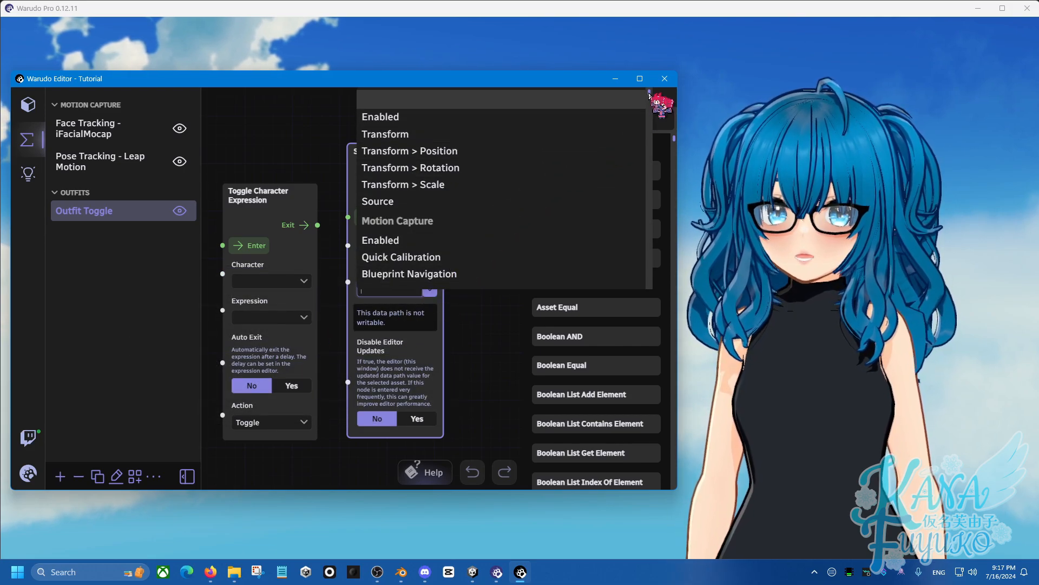
pyautogui.moveTo(649, 103); pyautogui.dragTo(628, 292)
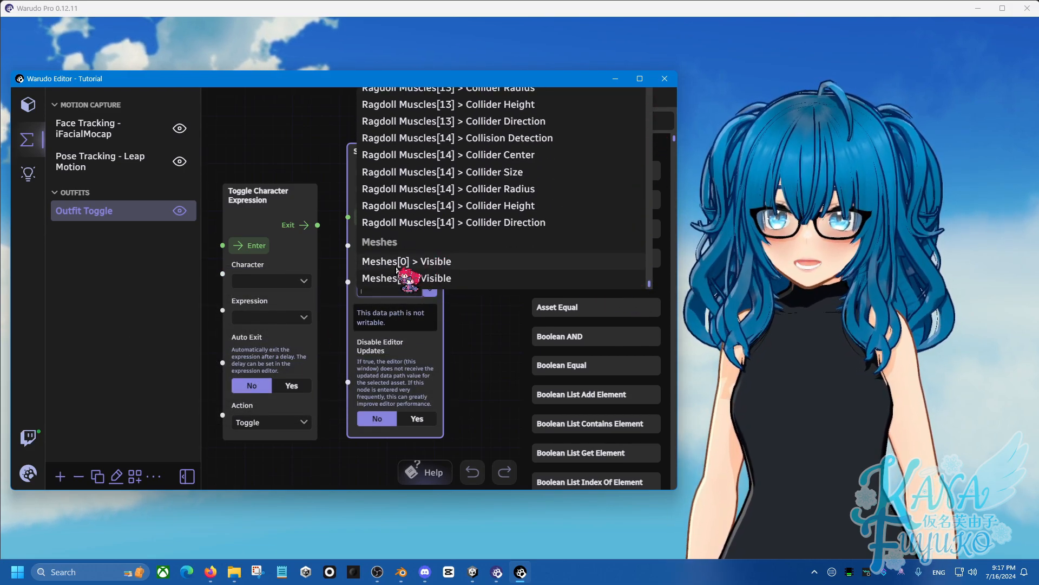
pyautogui.click(426, 263)
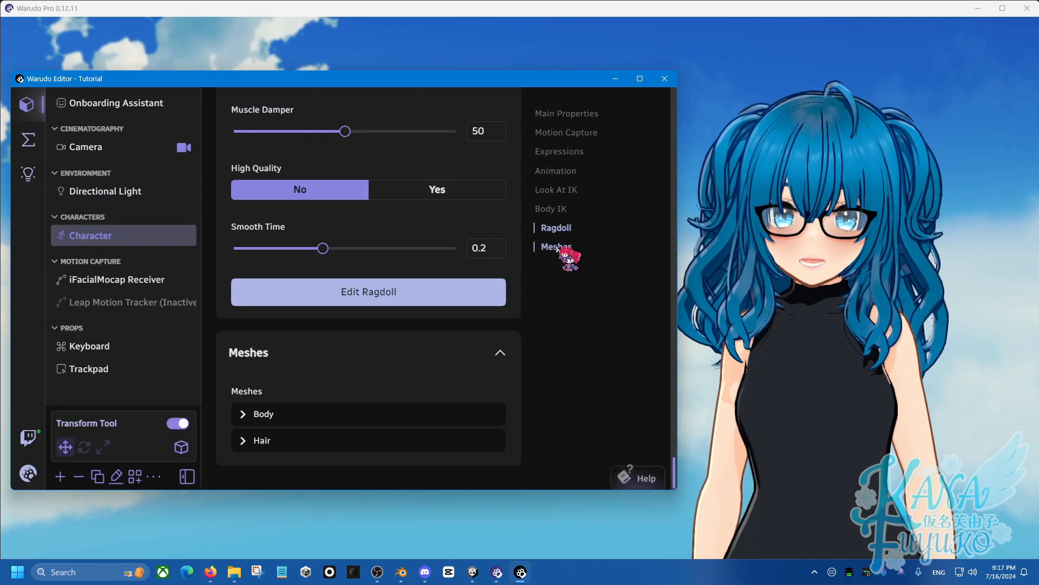
# - Delete the Set Asset Property node from the Outfit Toggle blueprint
pyautogui.click(26, 137)
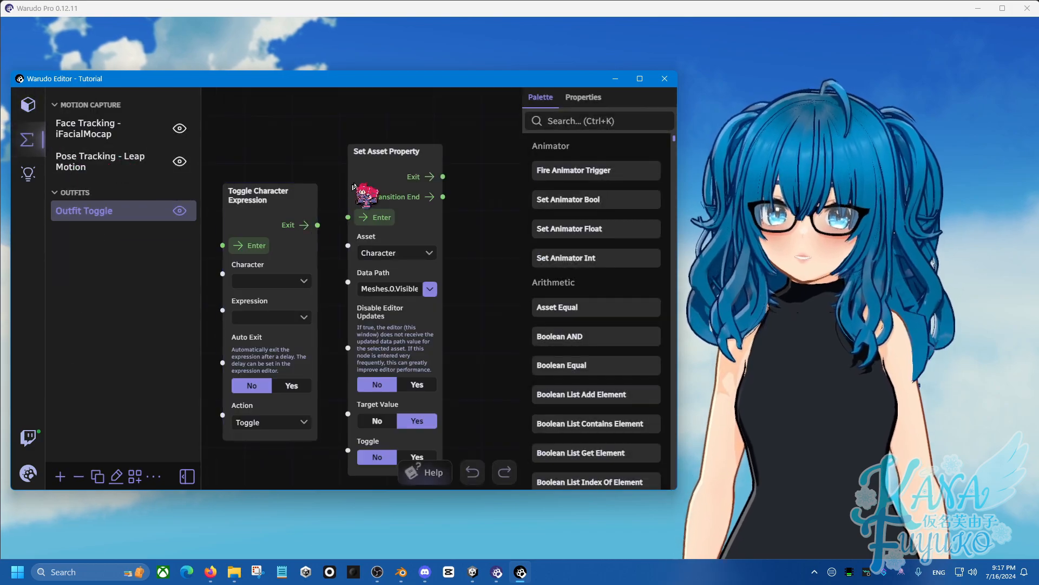
pyautogui.moveTo(405, 144); pyautogui.dragTo(420, 164)
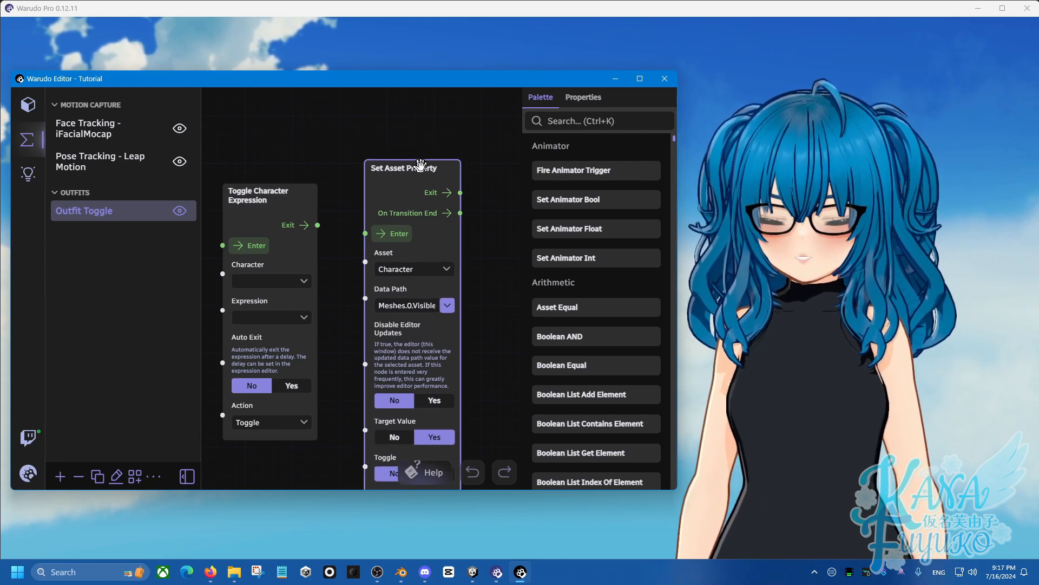
pyautogui.press('Delete')
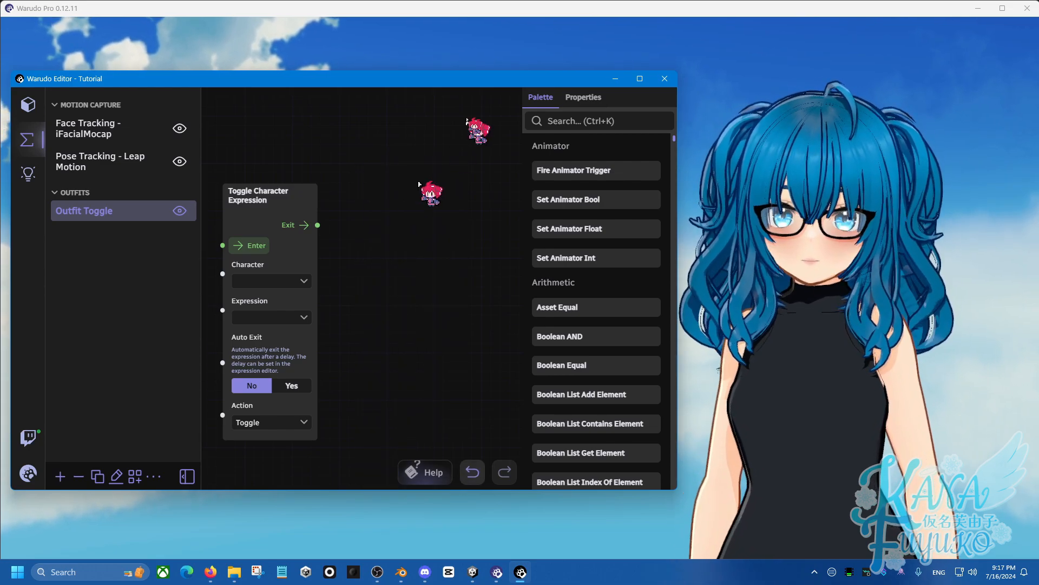
# - Move the Toggle Character Expression node near the If Branch node and set its Character to Character and Expression to Outfit Toggle
pyautogui.scroll(-2, 382, 279)
pyautogui.moveTo(369, 277); pyautogui.dragTo(463, 279)
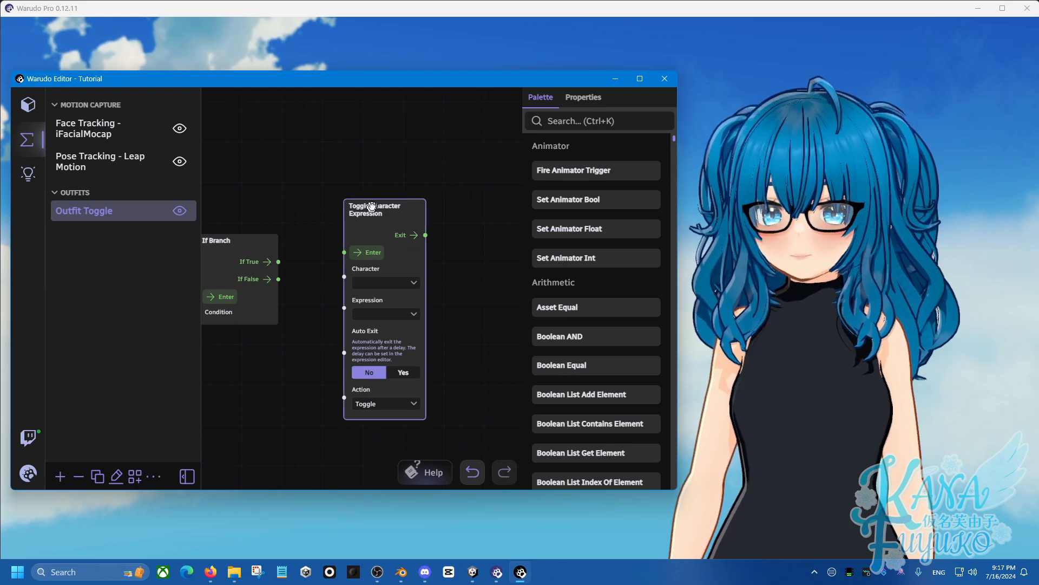
pyautogui.moveTo(369, 207); pyautogui.dragTo(351, 208)
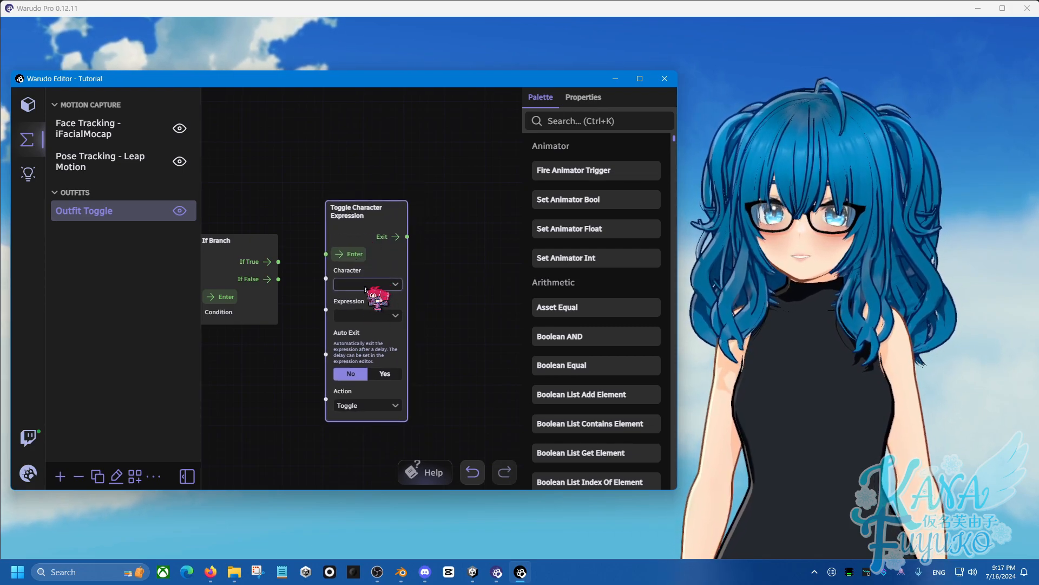
pyautogui.click(366, 285)
pyautogui.click(371, 326)
pyautogui.click(373, 316)
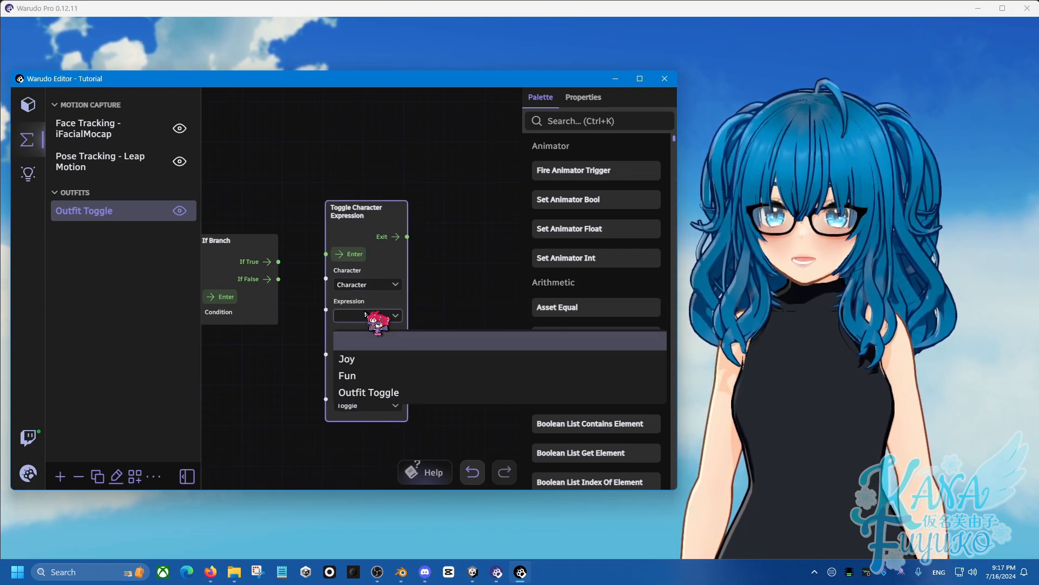
pyautogui.click(385, 394)
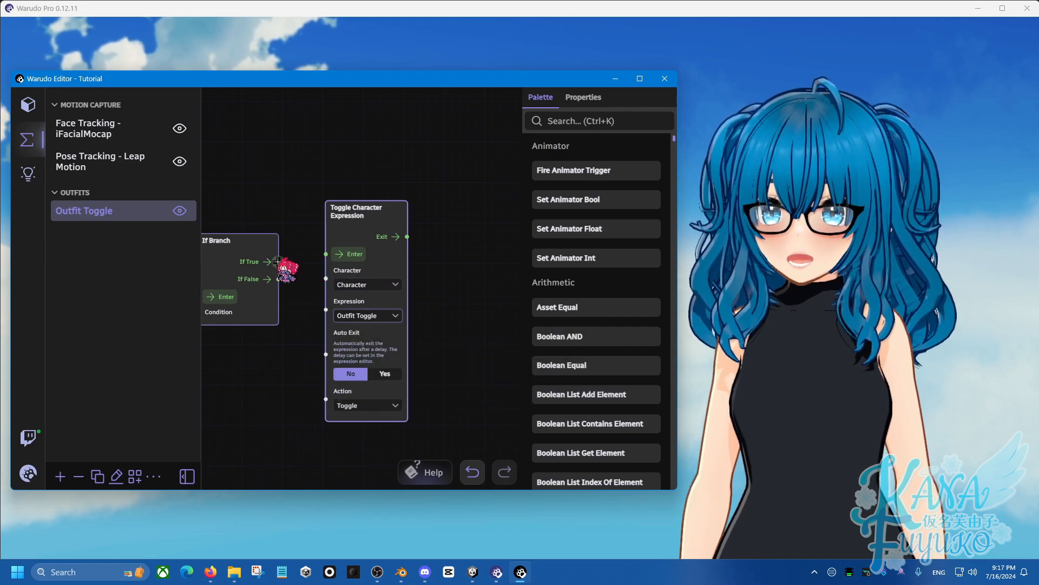
# - Connect the If Branch node's If True output to the Toggle Character Expression node's Enter and place the two nodes close together
pyautogui.moveTo(278, 262); pyautogui.dragTo(346, 255)
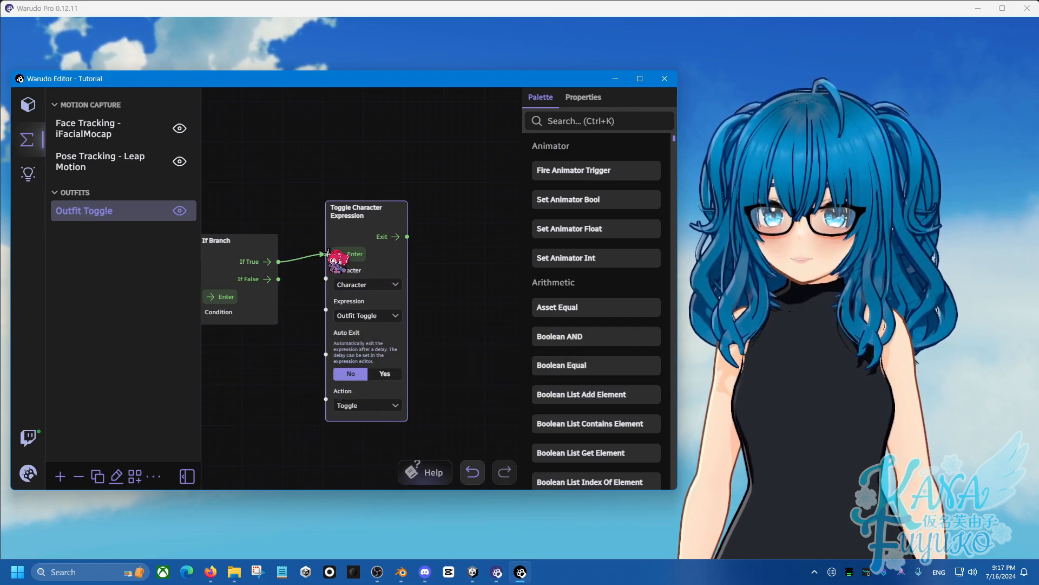
pyautogui.moveTo(349, 210); pyautogui.dragTo(329, 235)
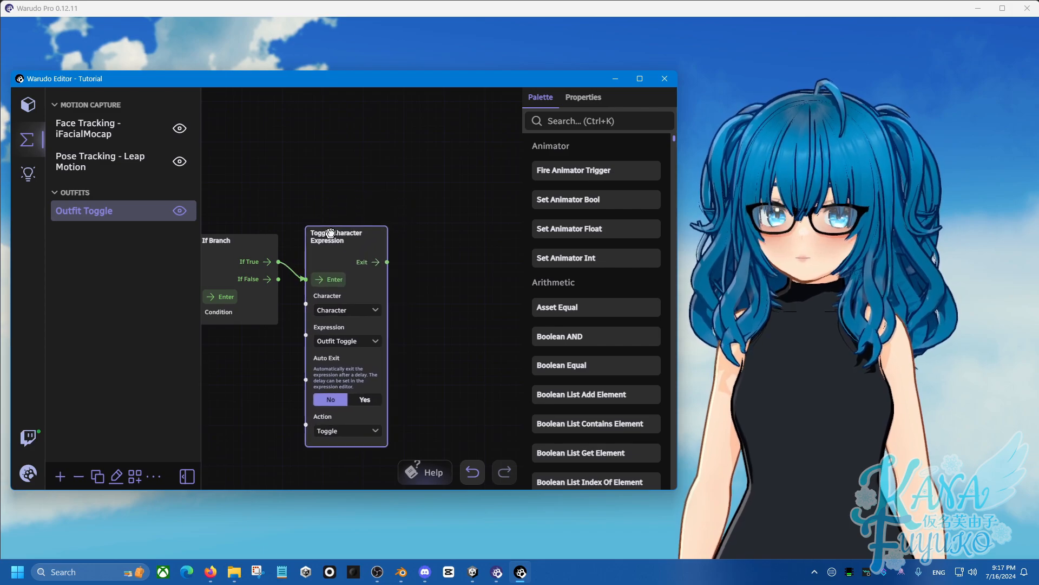
pyautogui.moveTo(282, 369); pyautogui.dragTo(334, 331)
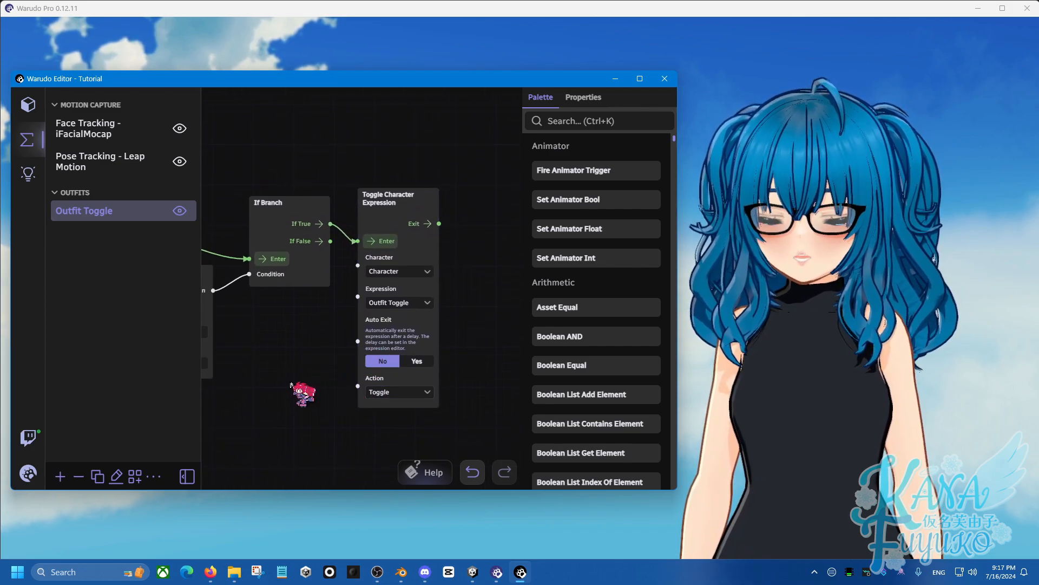
# - Review the full Outfit Toggle node chain, including the String Contains text Outfit Redeem, and check the Twitch connection status
pyautogui.scroll(-2, 302, 394)
pyautogui.scroll(-1, 323, 366)
pyautogui.moveTo(325, 368); pyautogui.dragTo(366, 358)
pyautogui.scroll(1, 350, 367)
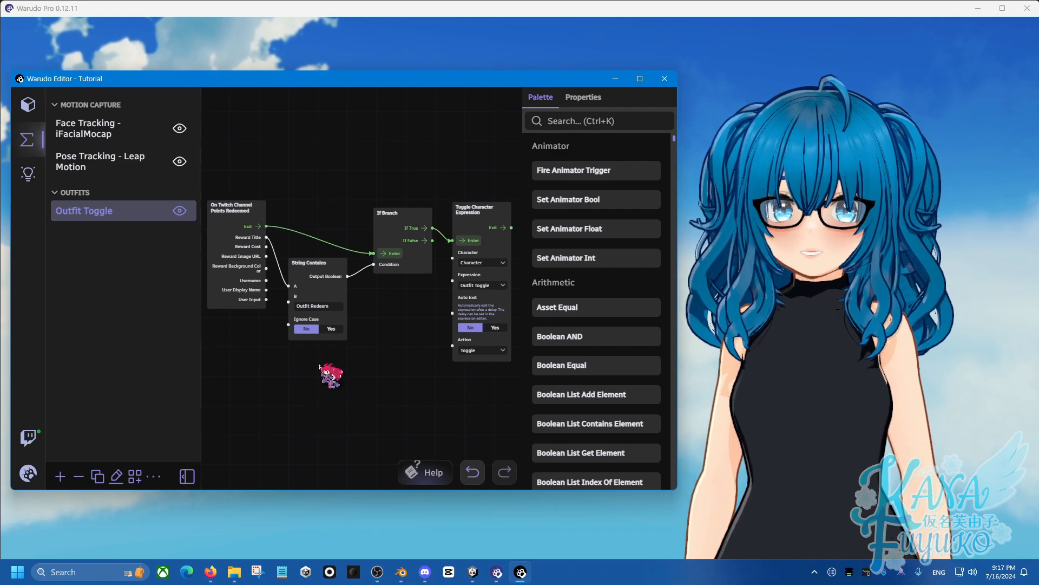
pyautogui.scroll(2, 336, 308)
pyautogui.click(354, 291)
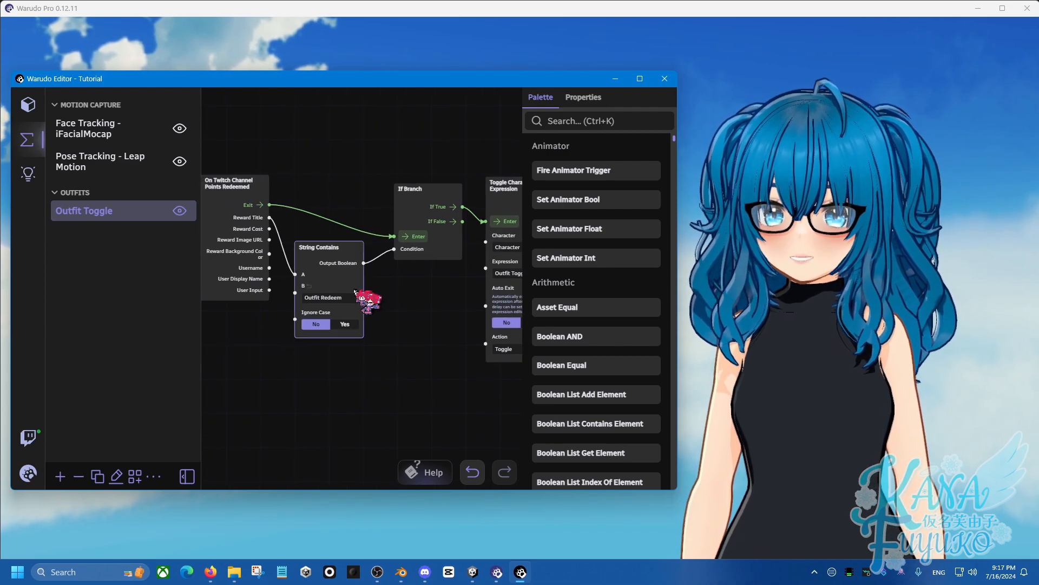
pyautogui.moveTo(343, 297); pyautogui.dragTo(297, 298)
pyautogui.scroll(2, 262, 366)
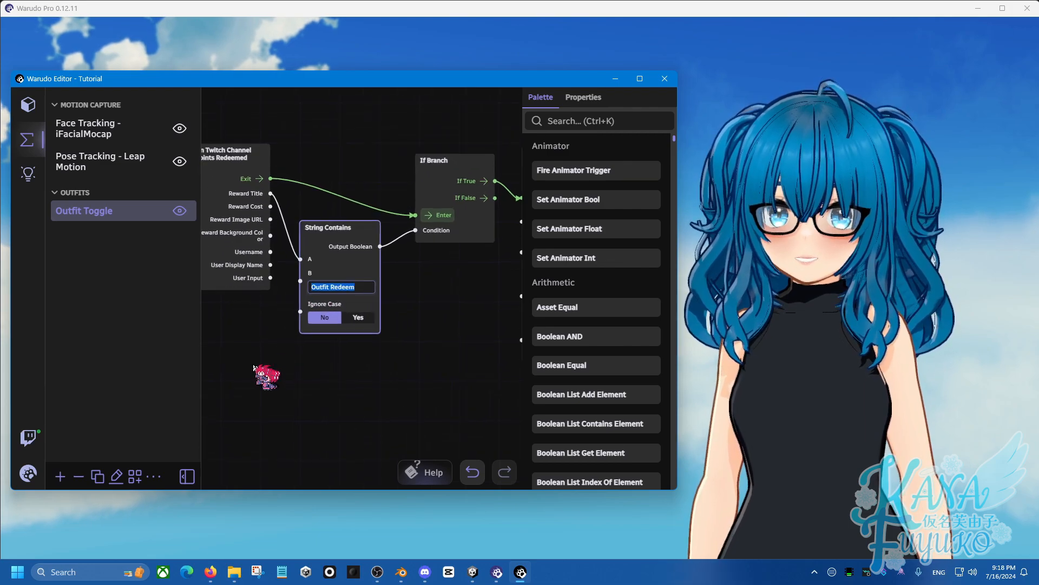
pyautogui.click(250, 340)
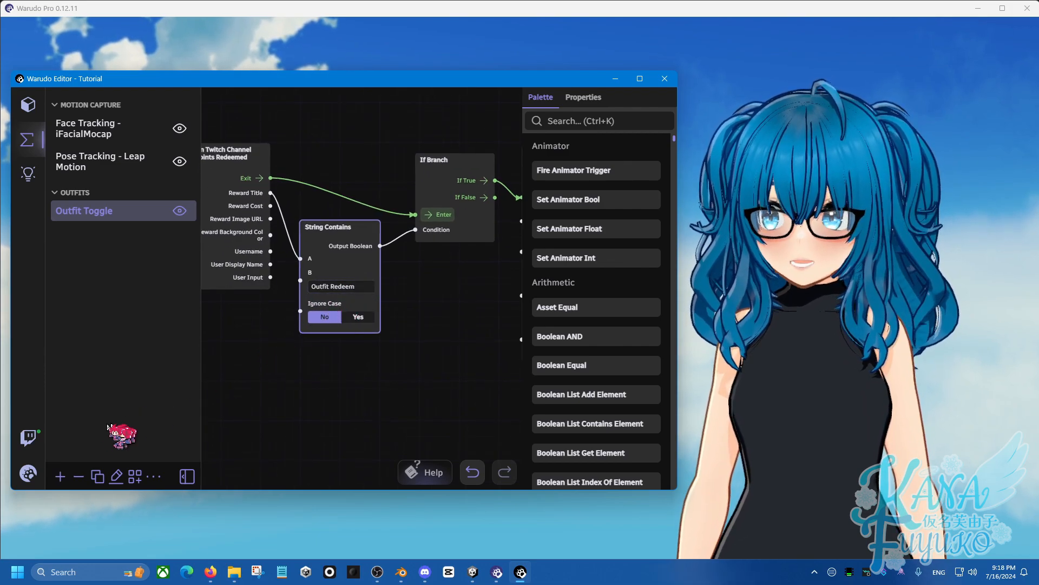
pyautogui.moveTo(28, 440)
pyautogui.press('ctrl')
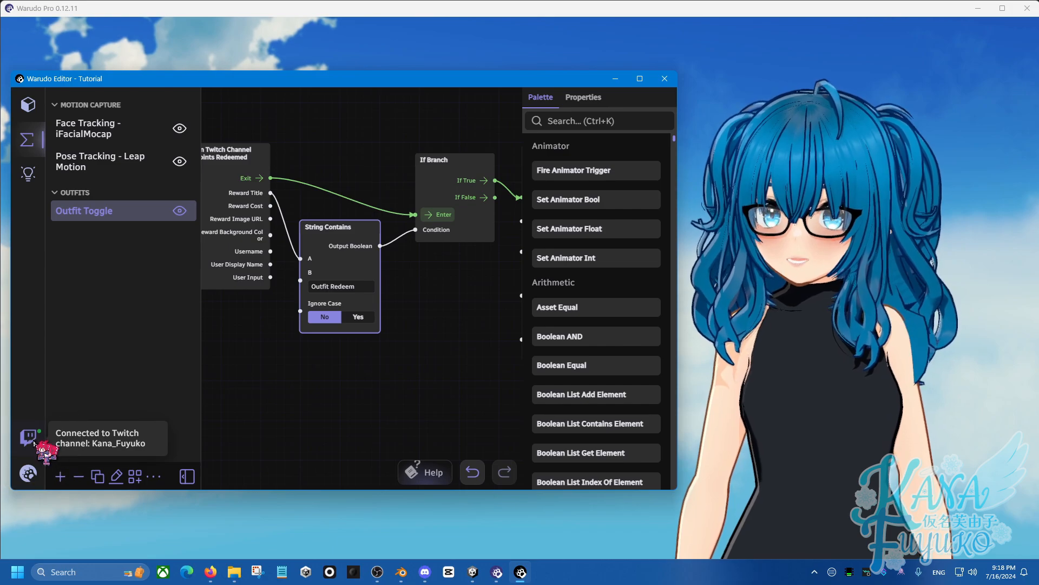
pyautogui.scroll(-2, 276, 387)
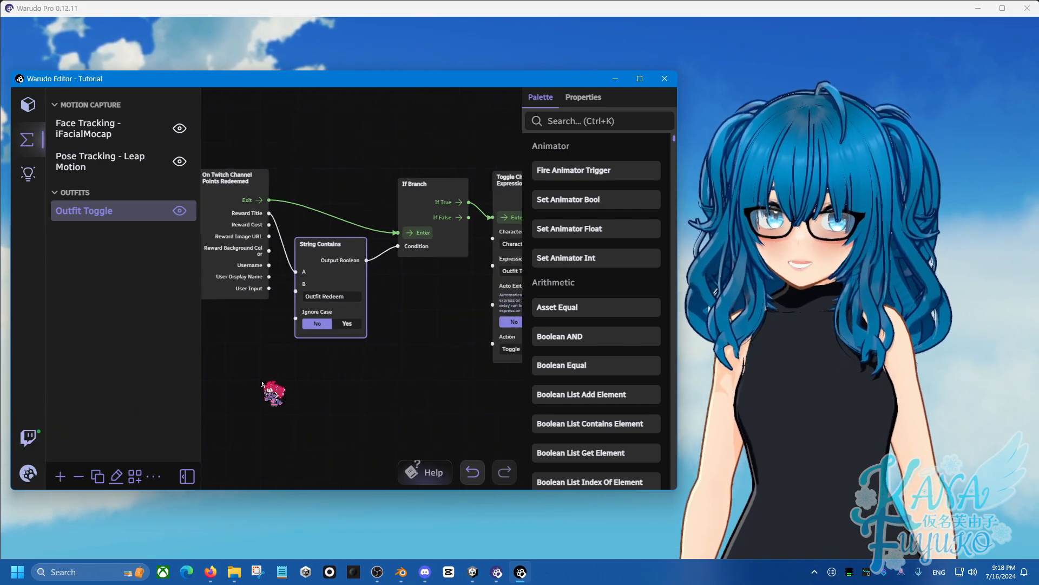
pyautogui.scroll(-1, 303, 392)
pyautogui.scroll(-1, 325, 396)
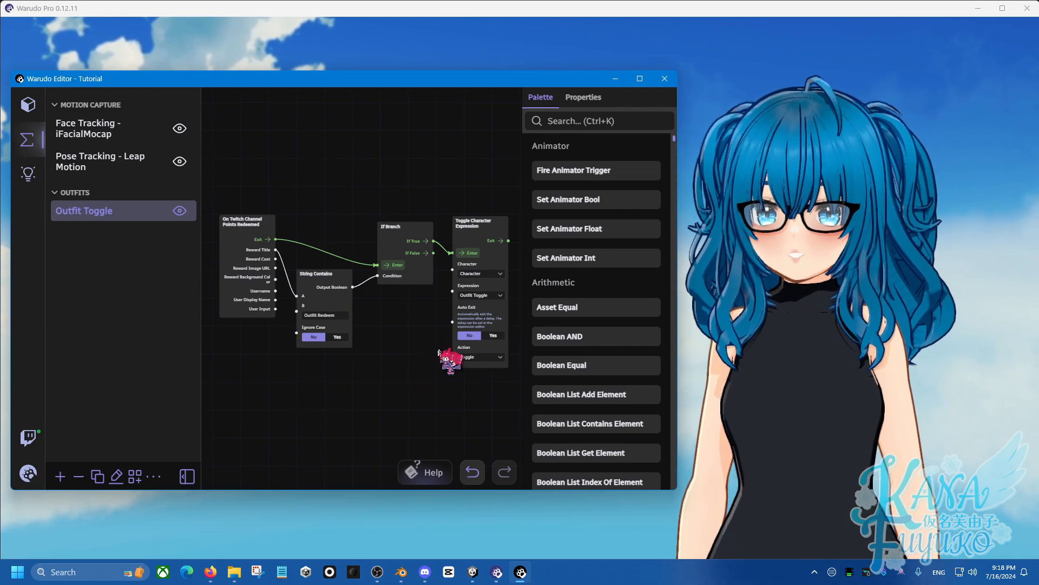
# - Test the outfit toggle by invoking the Toggle Character Expression node's Enter flow several times
pyautogui.moveTo(403, 357); pyautogui.dragTo(375, 350)
pyautogui.moveTo(382, 292); pyautogui.dragTo(354, 303)
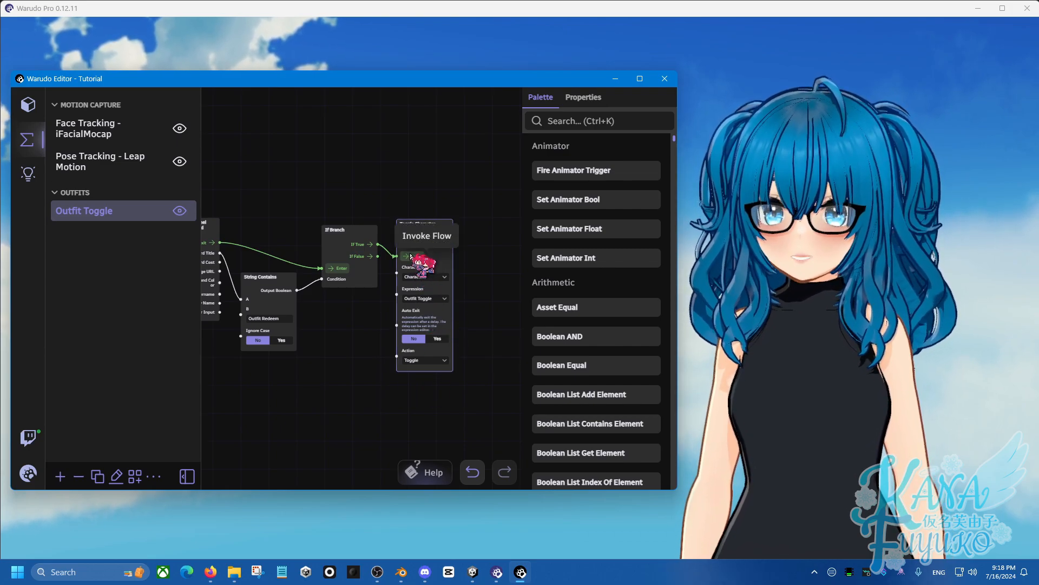
pyautogui.click(415, 259)
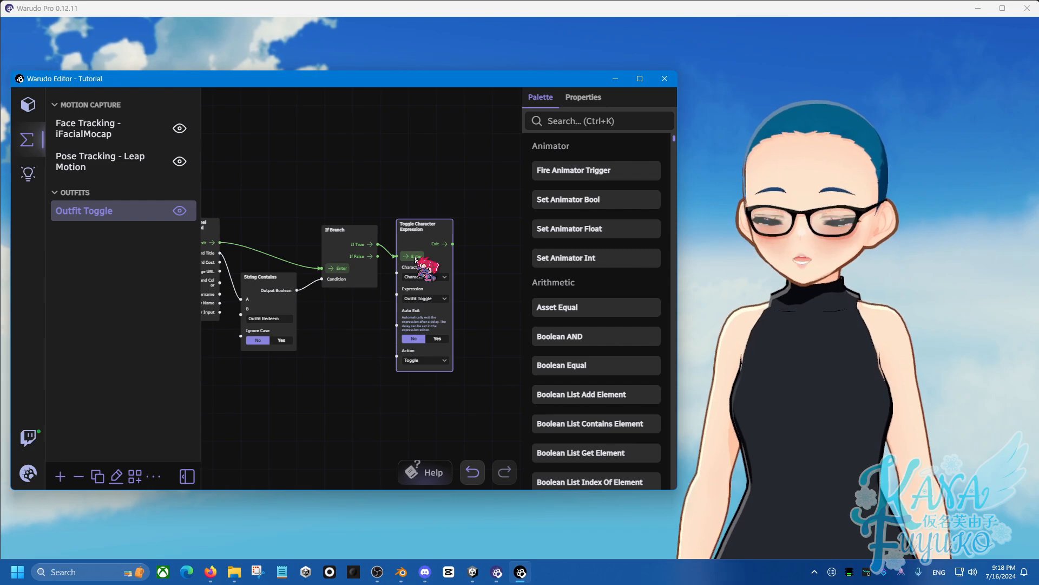
pyautogui.click(415, 259)
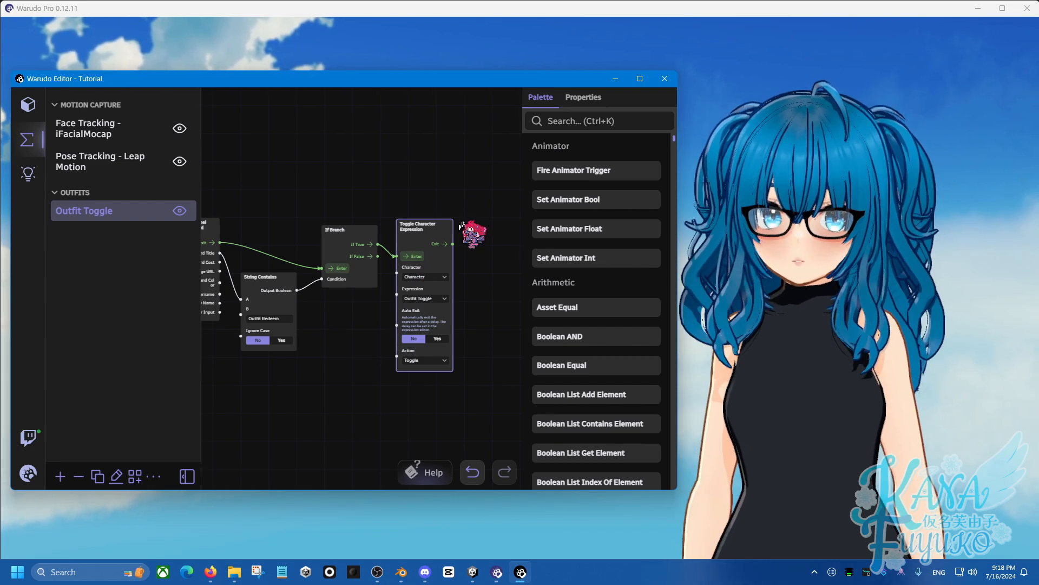
pyautogui.moveTo(459, 194); pyautogui.dragTo(404, 197)
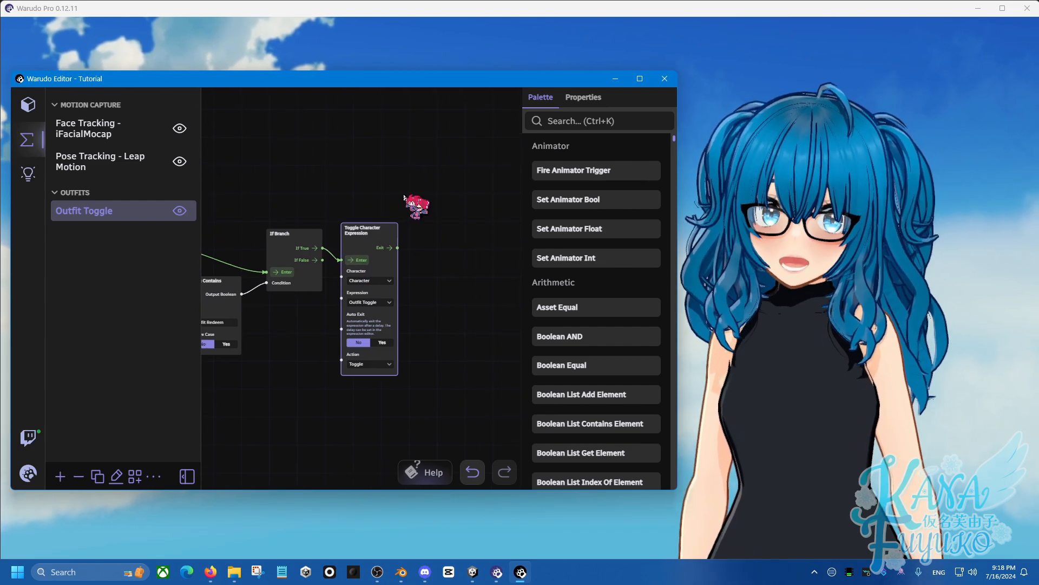
pyautogui.click(360, 260)
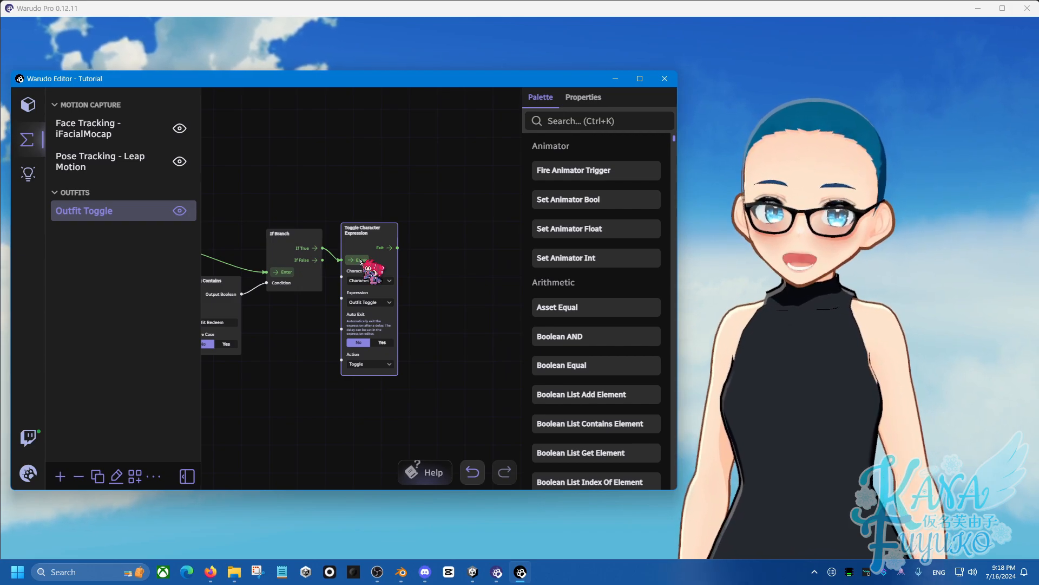
pyautogui.moveTo(425, 232); pyautogui.dragTo(362, 237)
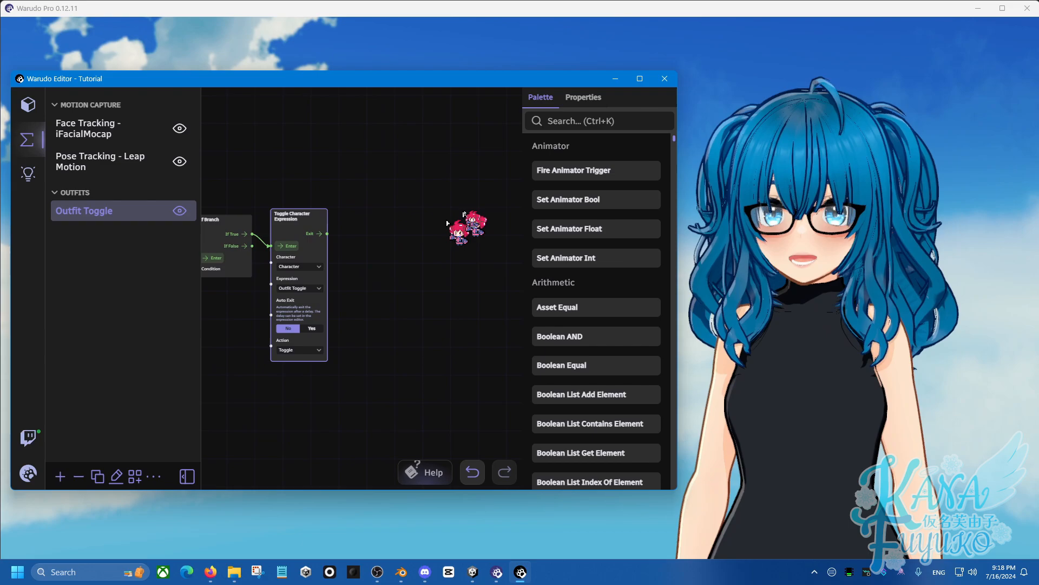
# - Add a Delay Control Flow node fed by the Toggle Character Expression node's Exit and set its Delay to 10
pyautogui.click(580, 123)
pyautogui.write('delay')
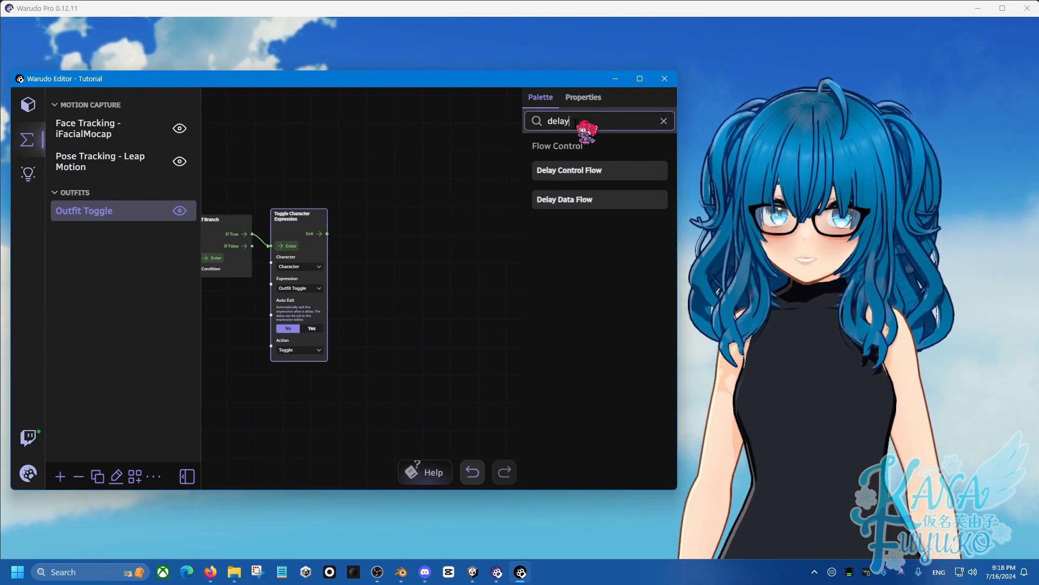
pyautogui.moveTo(552, 170); pyautogui.dragTo(354, 230)
pyautogui.scroll(2, 341, 259)
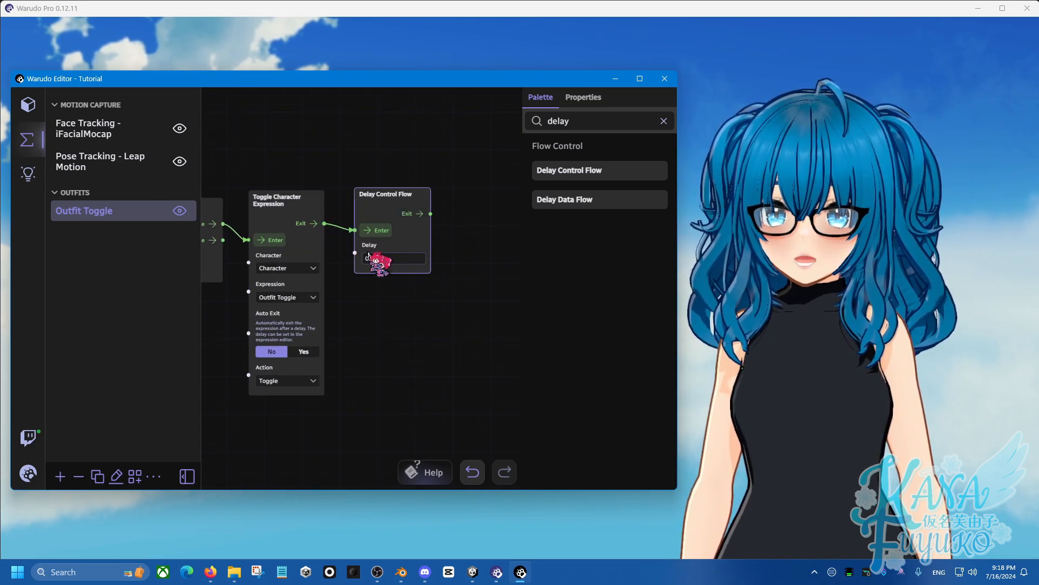
pyautogui.hotkey('ctrl', 'a')
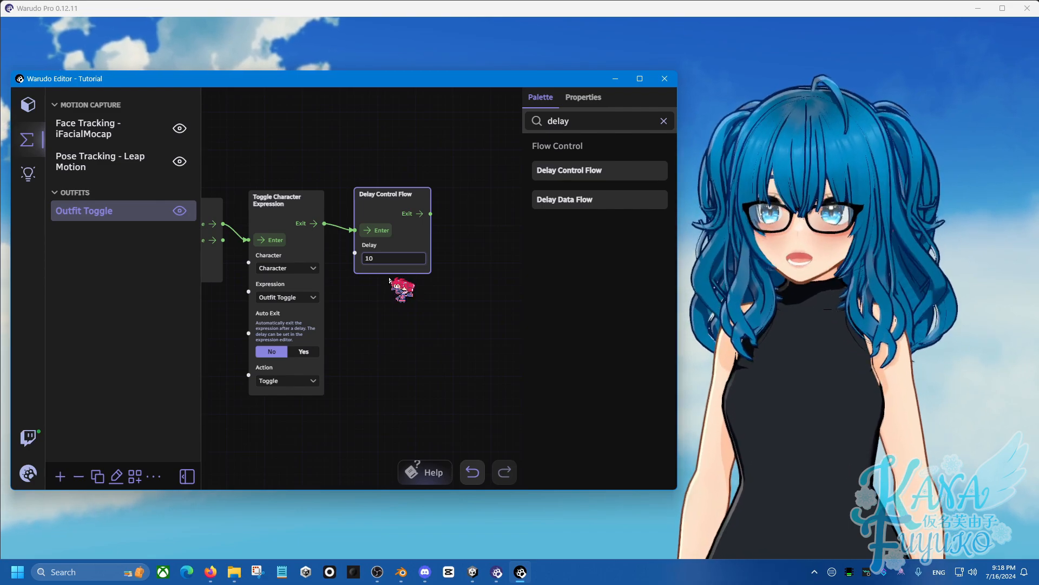
pyautogui.click(385, 309)
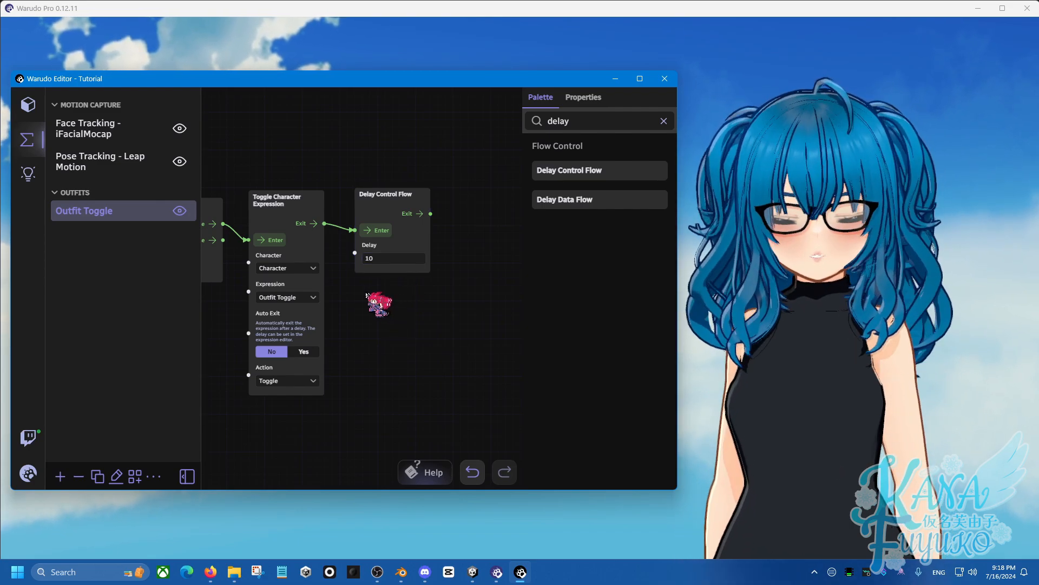
# - Duplicate the Toggle Character Expression node after the Delay Control Flow node and connect the delay's Exit to the copy's Enter
pyautogui.moveTo(298, 201); pyautogui.dragTo(305, 198)
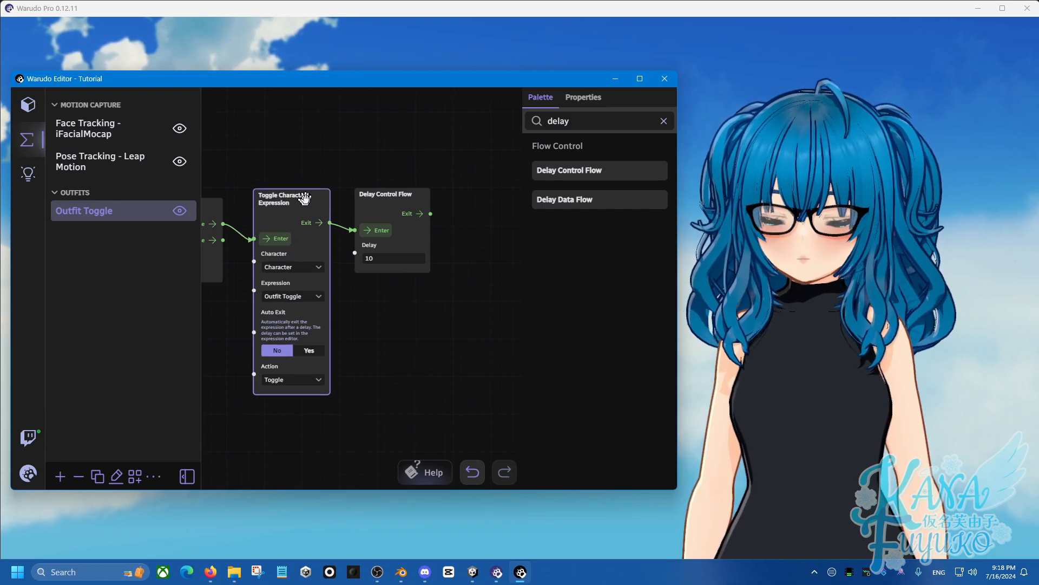
pyautogui.moveTo(388, 195); pyautogui.dragTo(385, 190)
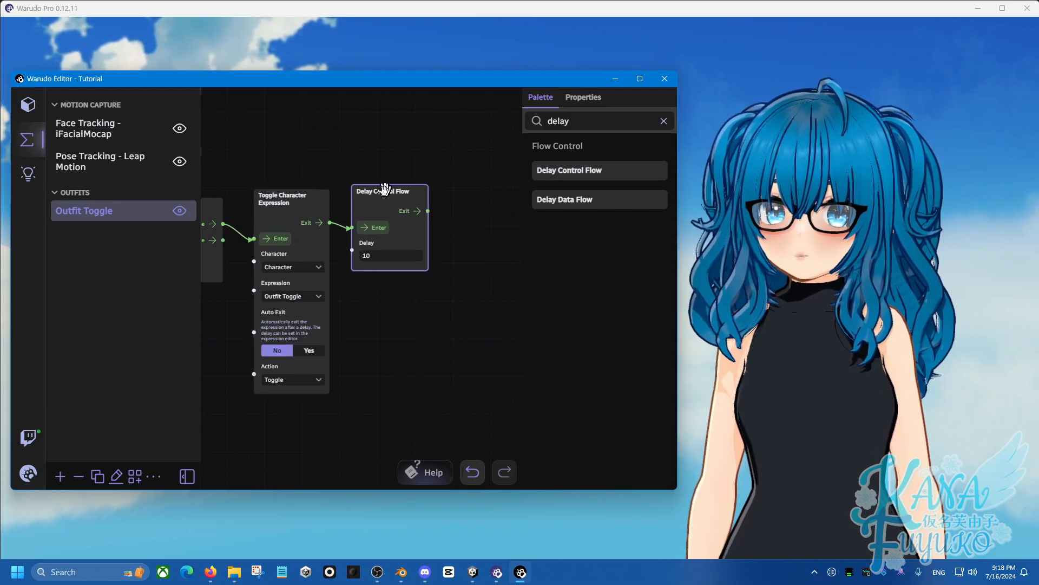
pyautogui.moveTo(318, 199)
pyautogui.mouseDown()
pyautogui.moveTo(321, 185)
pyautogui.moveTo(319, 196)
pyautogui.mouseUp()
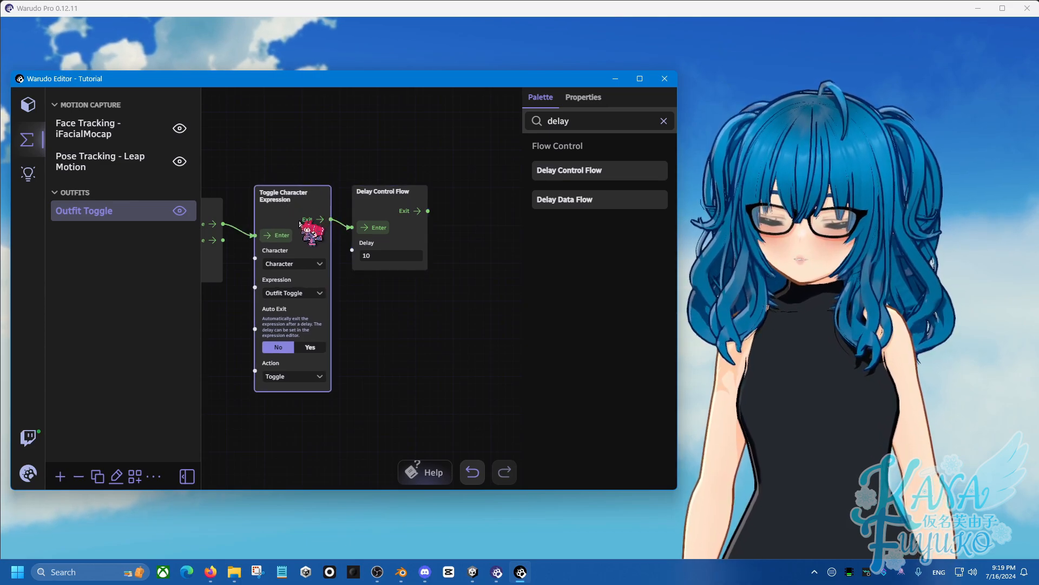
pyautogui.hotkey('ctrl', 'v')
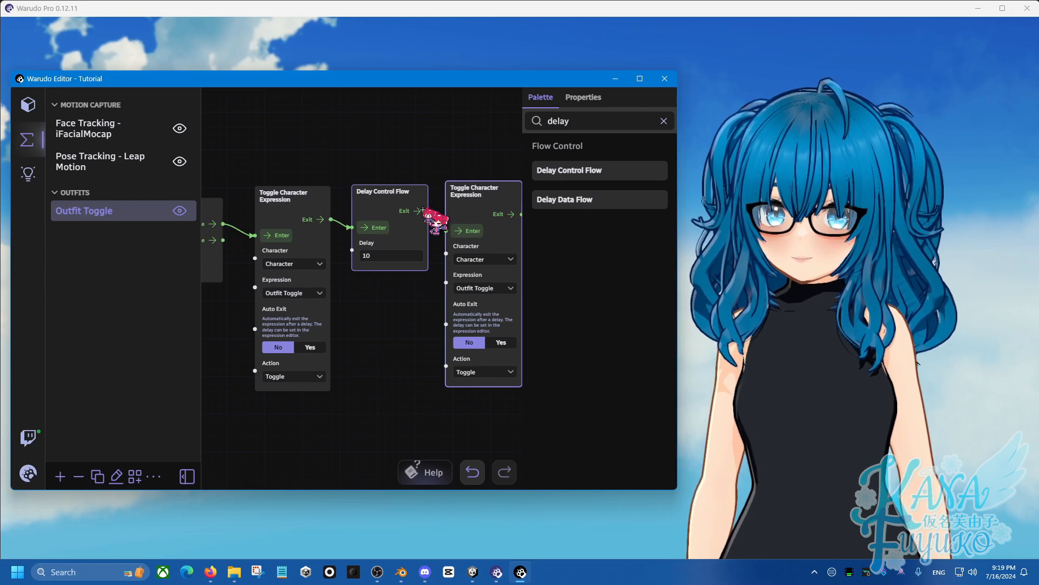
pyautogui.moveTo(422, 210); pyautogui.dragTo(449, 229)
# - Set the Action to Enable on the Toggle Character Expression node before the delay and to Disable on the one after it
pyautogui.click(300, 383)
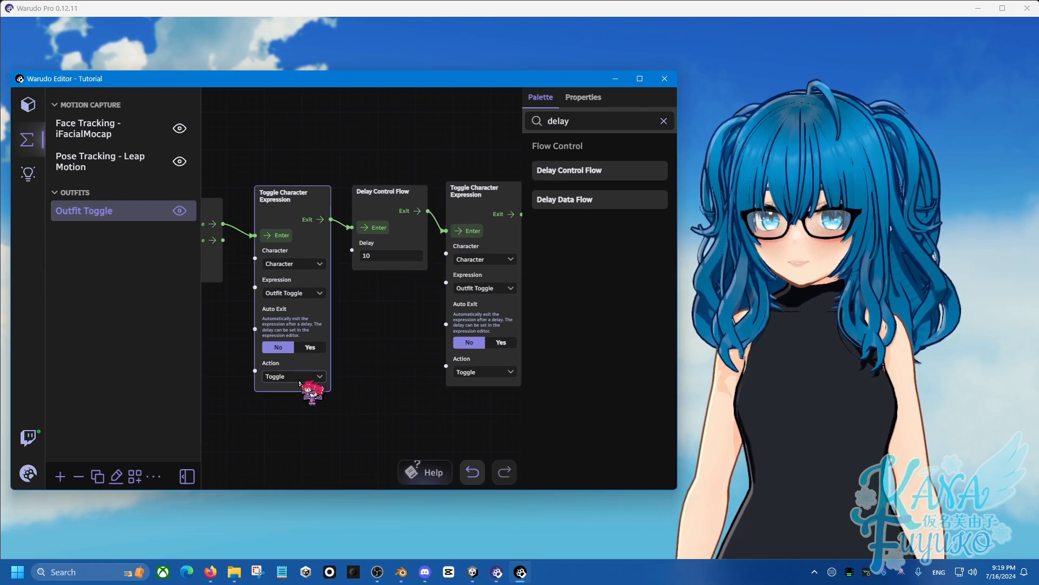
pyautogui.click(299, 379)
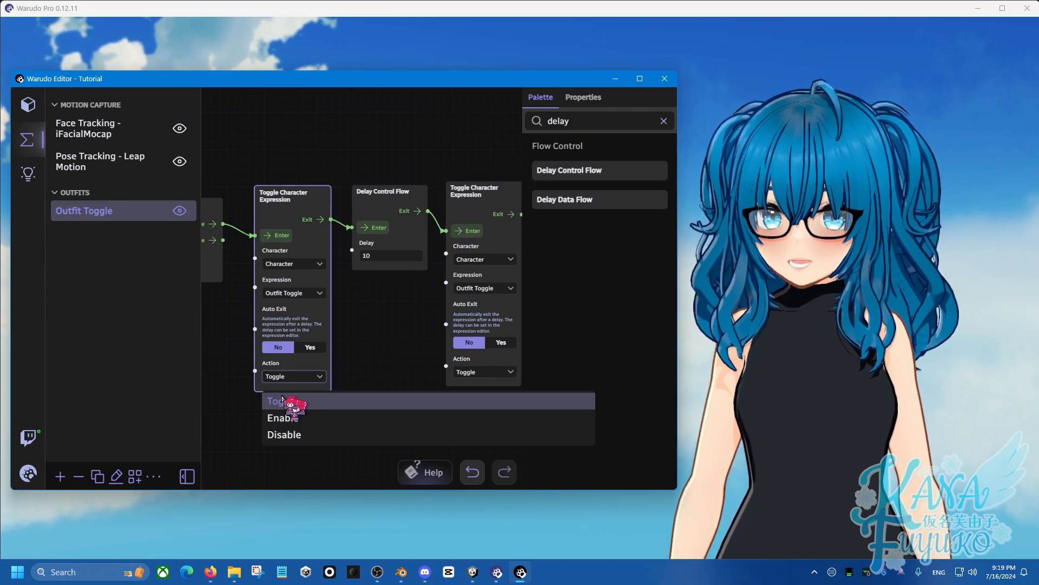
pyautogui.click(304, 418)
pyautogui.click(485, 372)
pyautogui.click(484, 372)
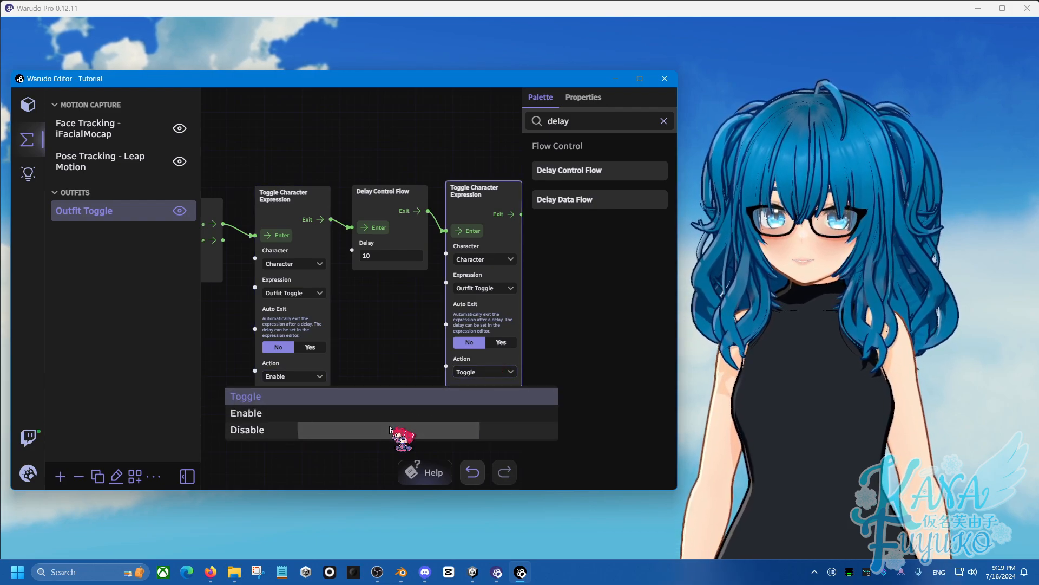
pyautogui.click(390, 429)
# - Review the Expression choices on the Toggle Character Expression node after the delay, try Enable as its Action, and restore Disable
pyautogui.click(494, 288)
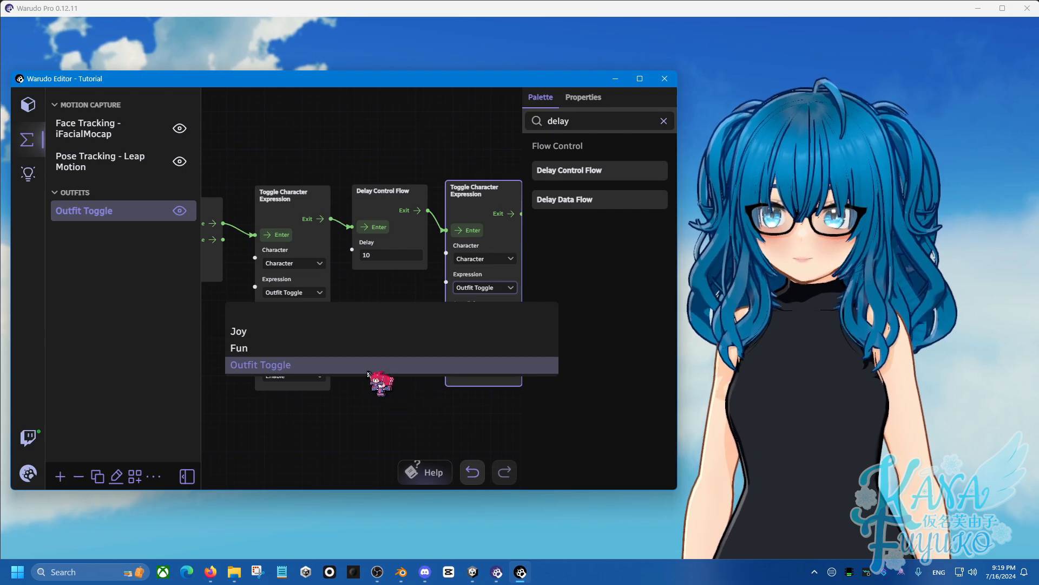
pyautogui.click(371, 405)
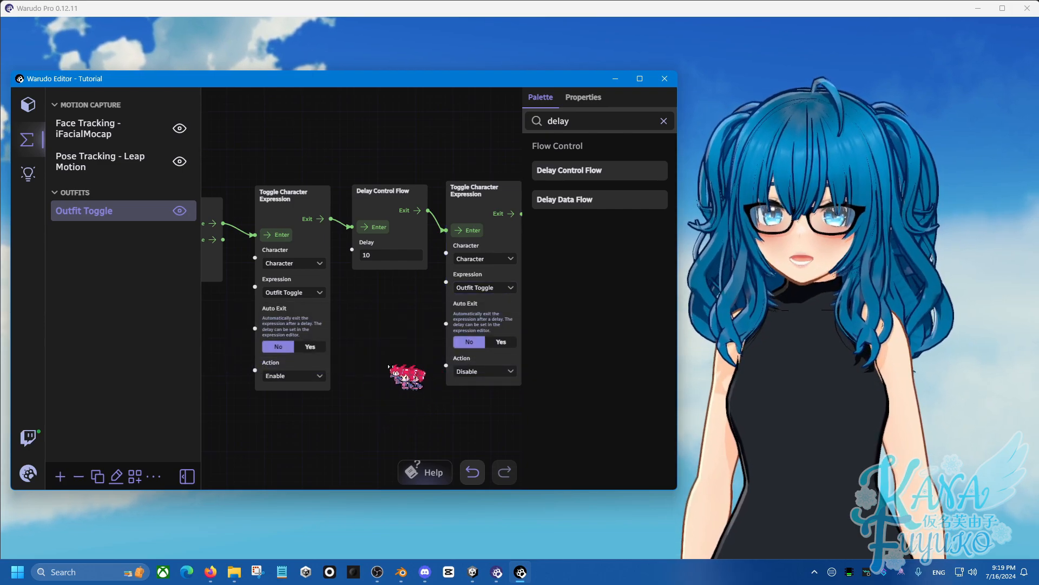
pyautogui.click(489, 376)
pyautogui.click(390, 414)
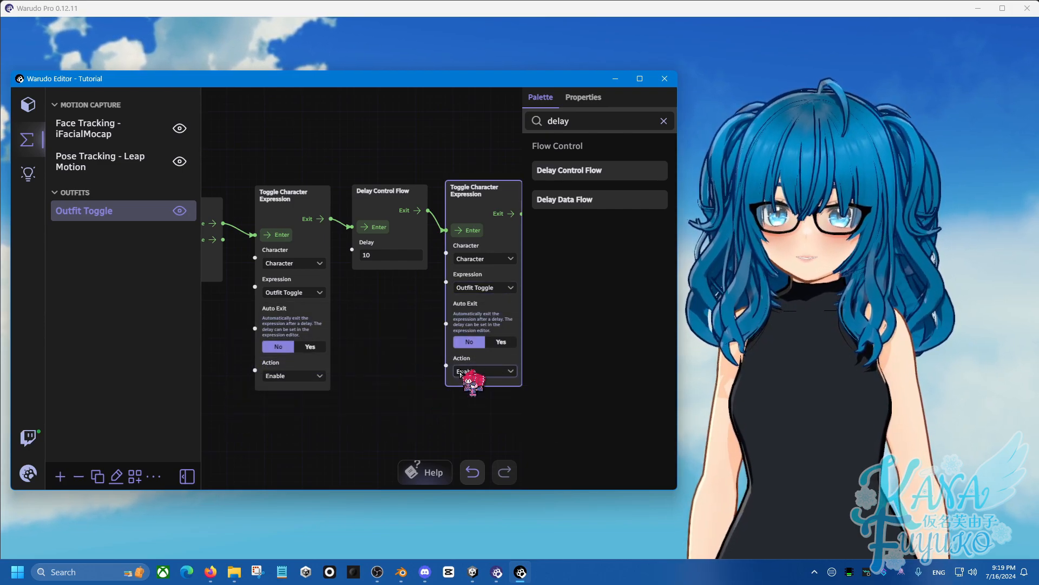
pyautogui.click(473, 287)
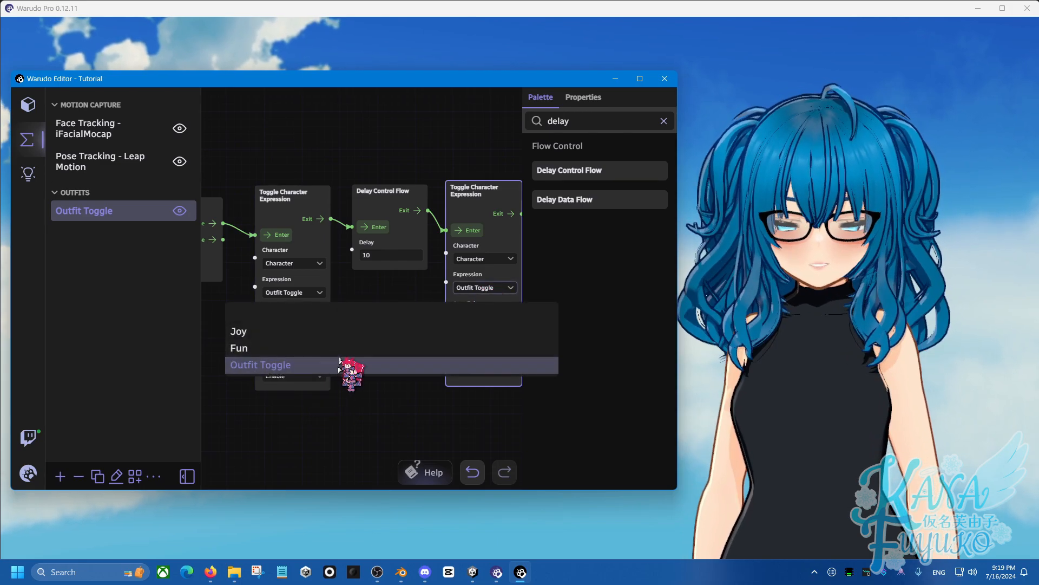
pyautogui.click(396, 405)
pyautogui.click(491, 374)
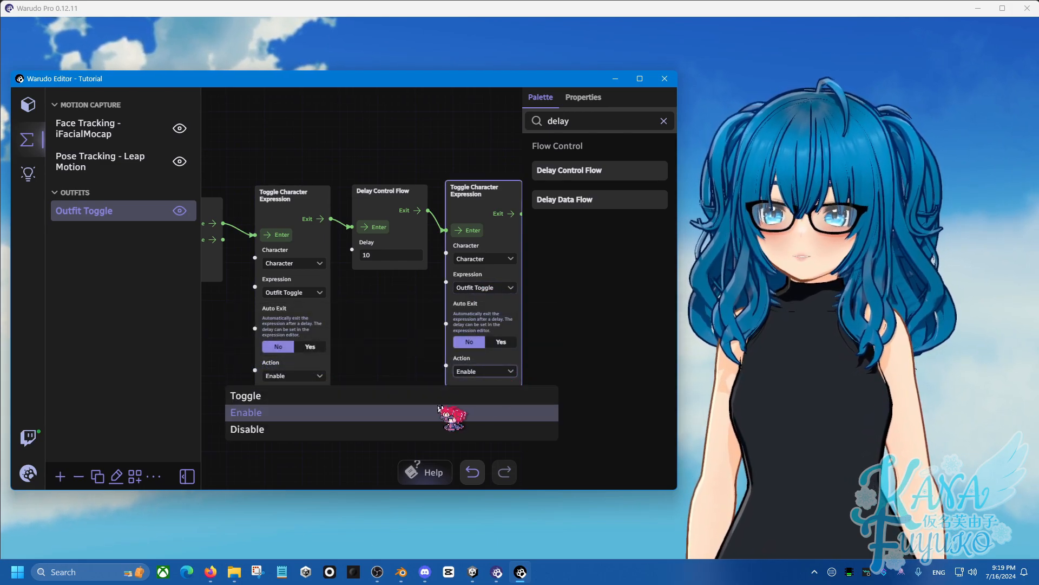
pyautogui.click(411, 429)
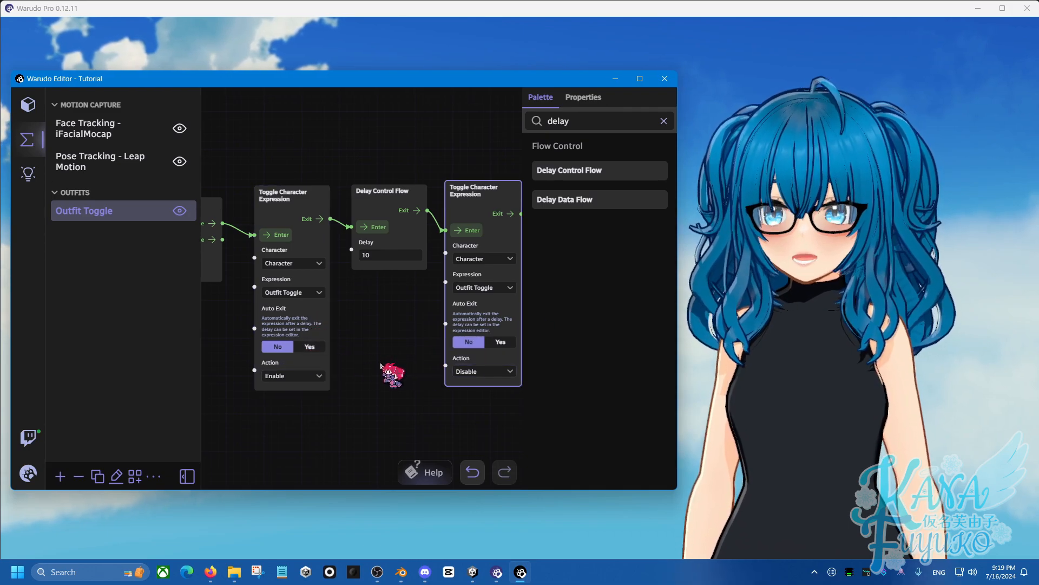
# - Test the delayed outfit change by invoking the Enter flow of the Toggle Character Expression node before the delay
pyautogui.scroll(-3, 381, 366)
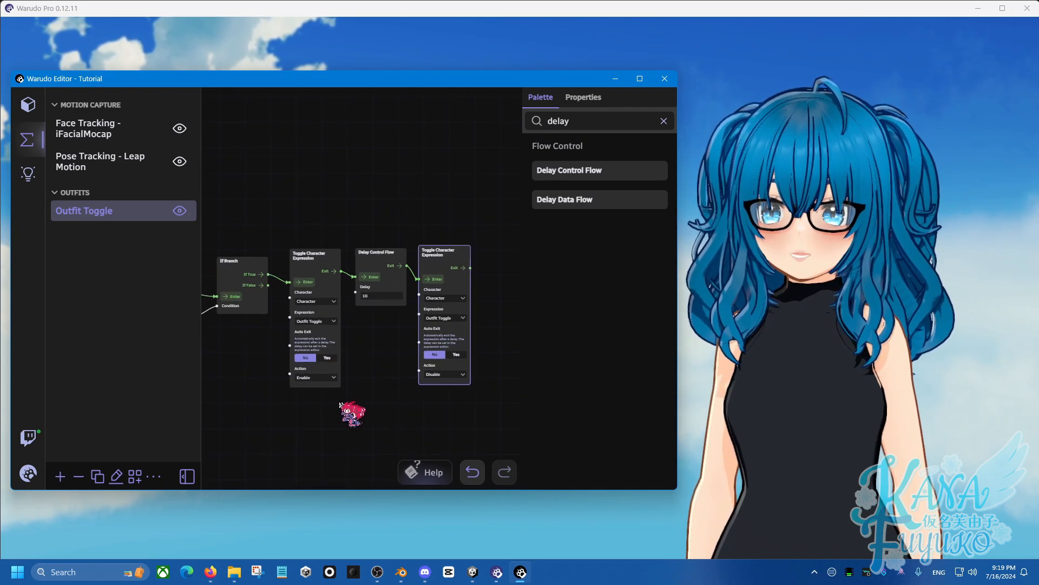
pyautogui.click(305, 284)
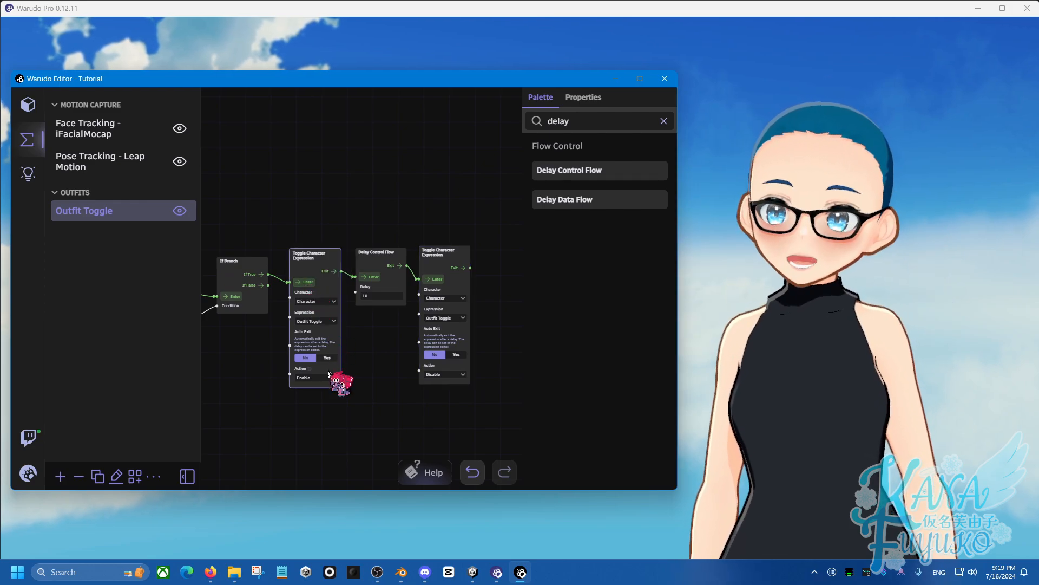
pyautogui.scroll(-1, 356, 406)
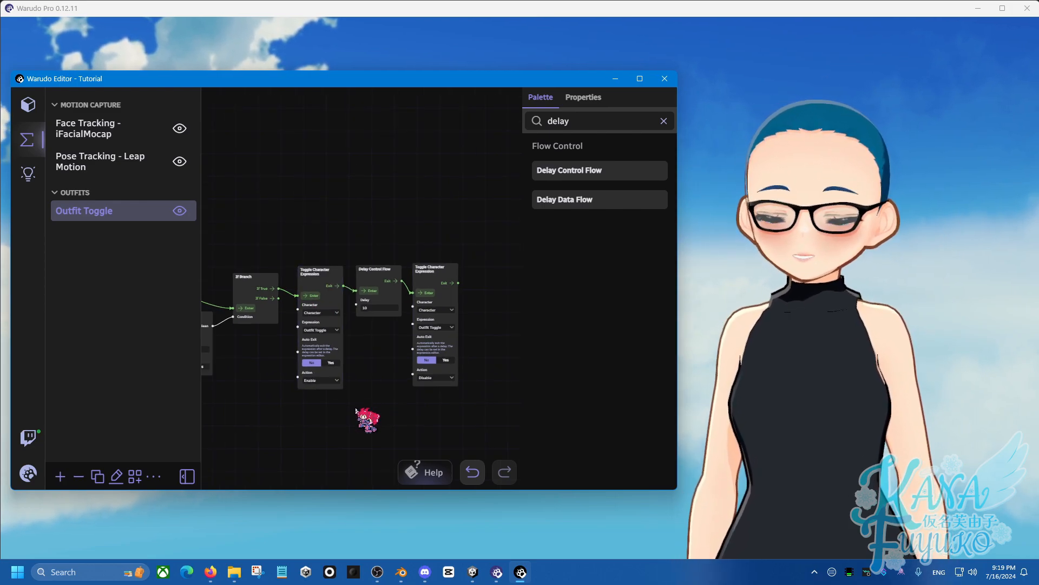
pyautogui.moveTo(365, 413); pyautogui.dragTo(435, 373)
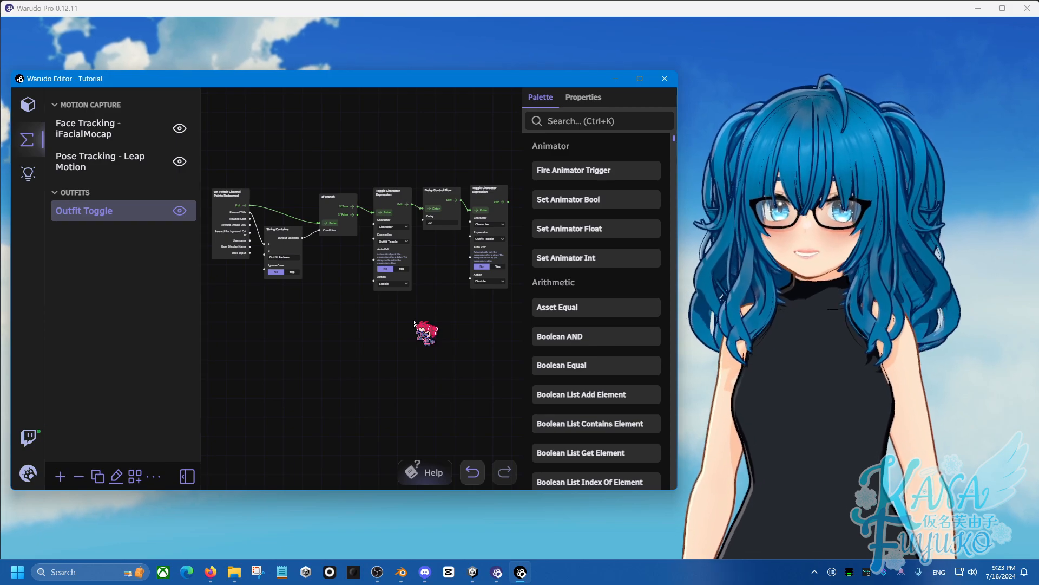
pyautogui.moveTo(346, 352); pyautogui.dragTo(367, 339)
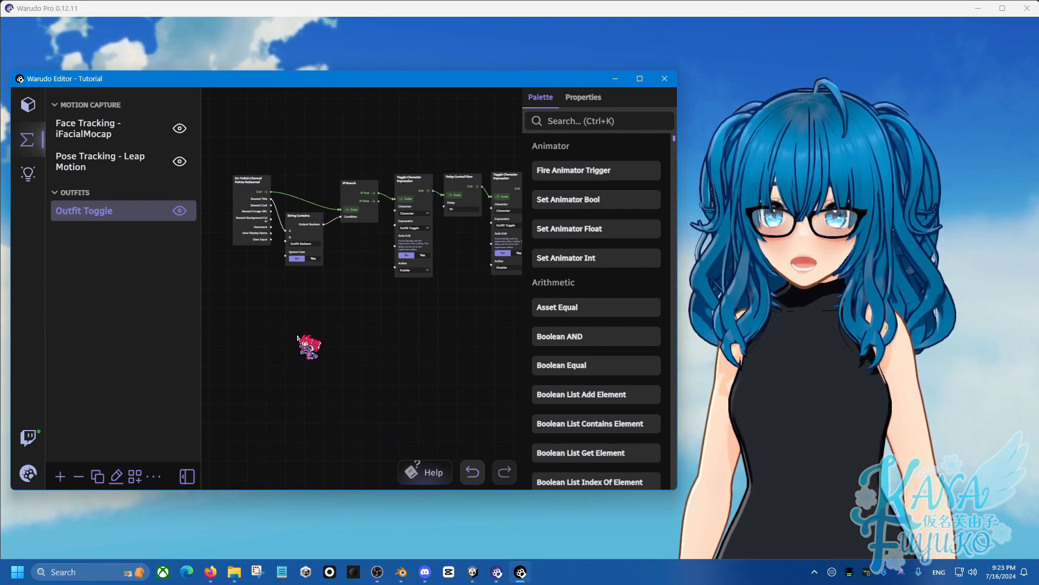
pyautogui.scroll(1, 395, 293)
pyautogui.moveTo(422, 309); pyautogui.dragTo(347, 345)
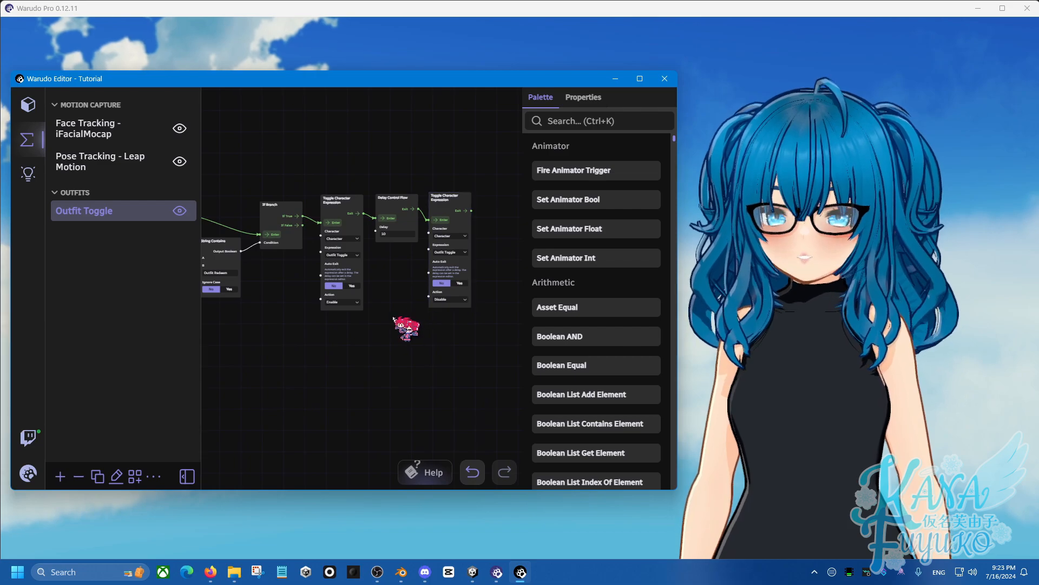
pyautogui.moveTo(371, 355); pyautogui.dragTo(443, 323)
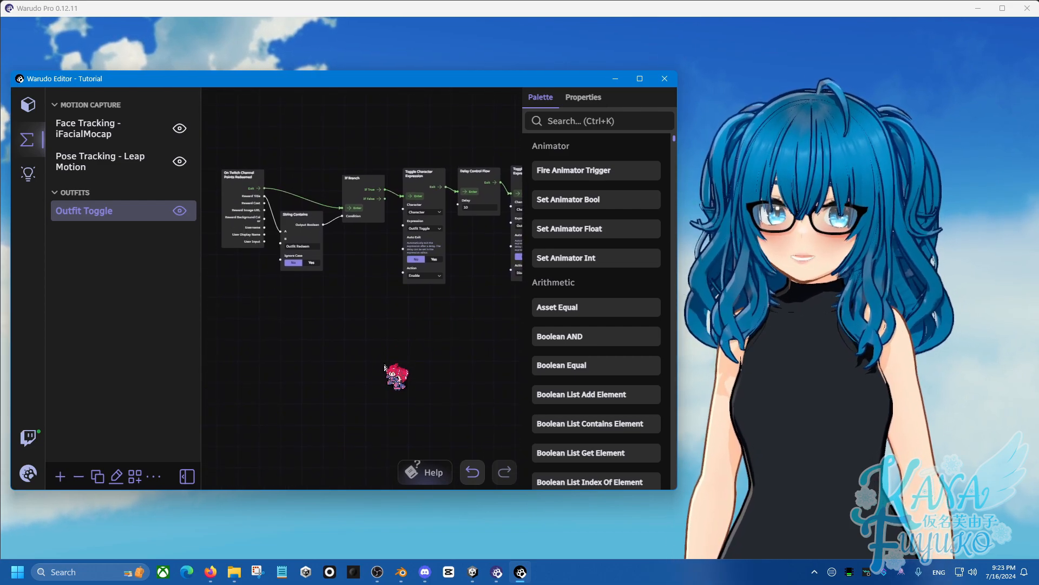
# - Add an On Keystroke Pressed node in the empty area below the Twitch redeem chain
pyautogui.moveTo(352, 391); pyautogui.dragTo(408, 329)
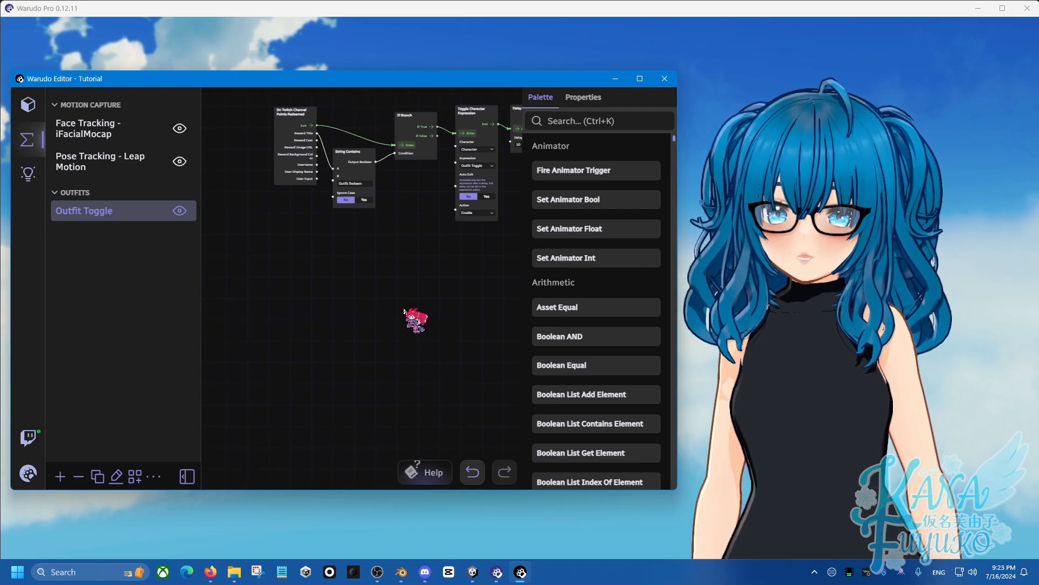
pyautogui.scroll(2, 360, 352)
pyautogui.moveTo(371, 345); pyautogui.dragTo(382, 303)
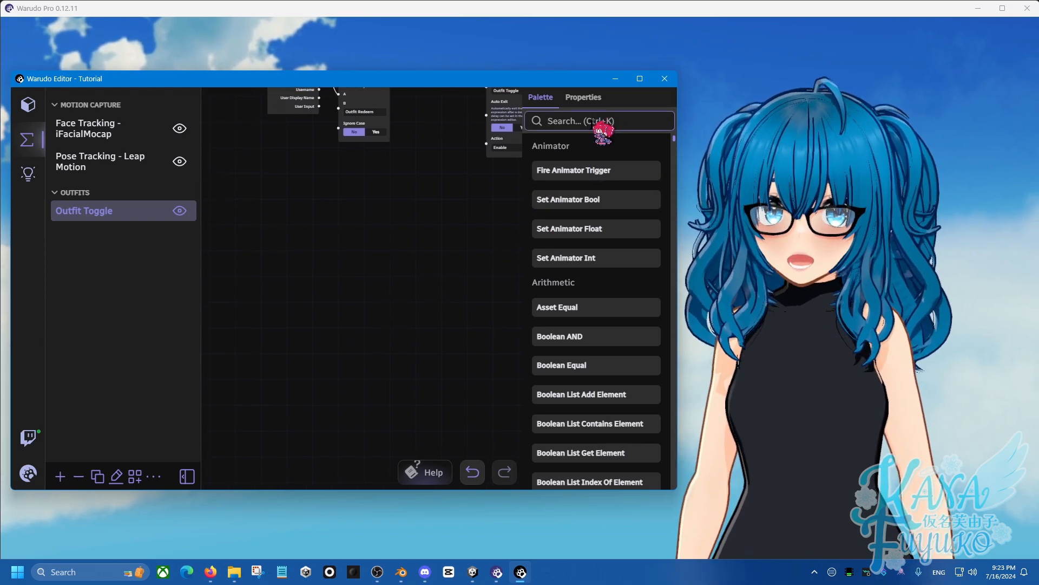
pyautogui.write('keystr')
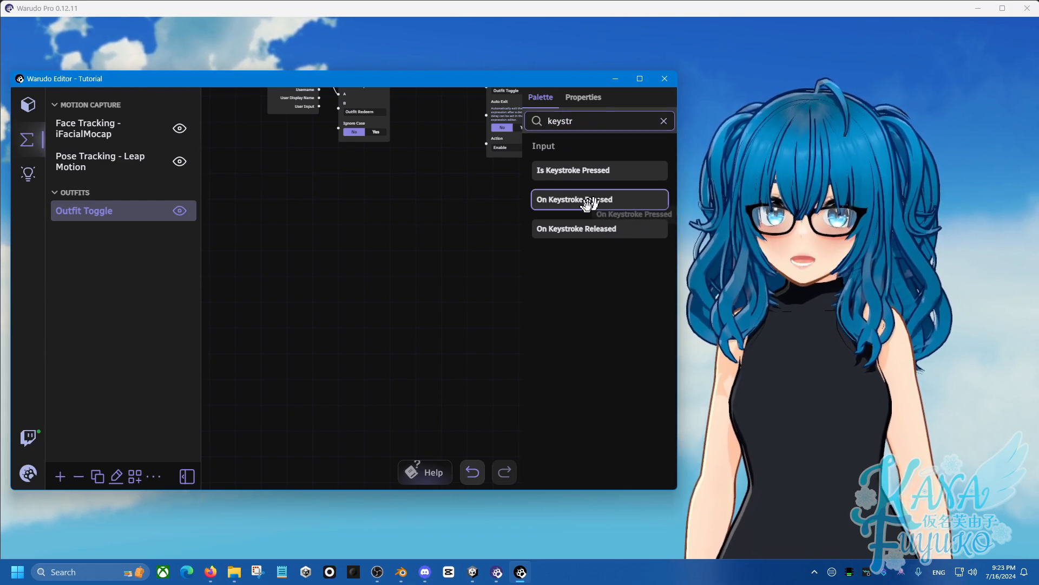
pyautogui.moveTo(558, 199); pyautogui.dragTo(252, 254)
pyautogui.moveTo(264, 255); pyautogui.dragTo(267, 235)
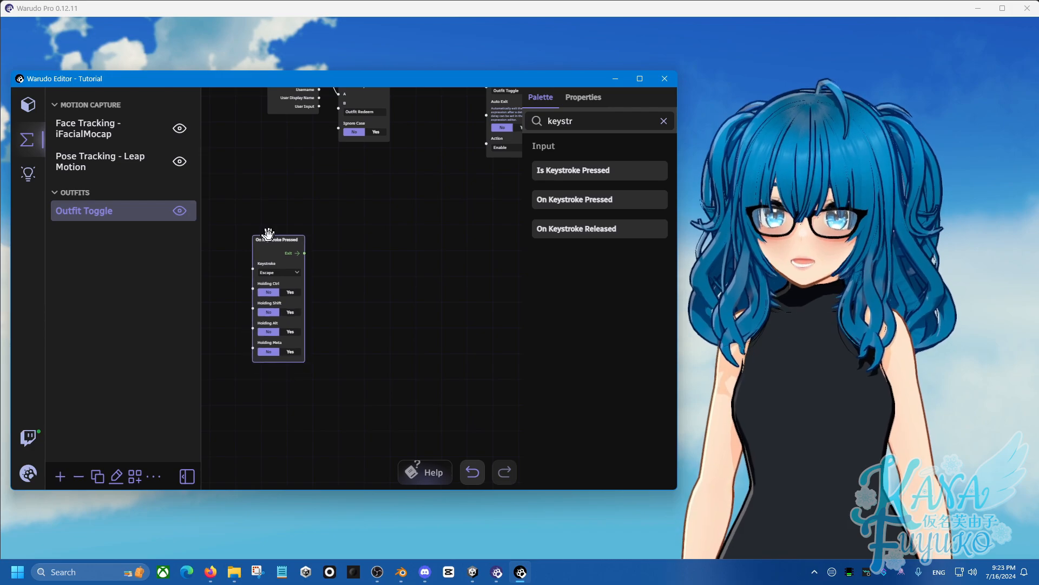
# - Add a Toggle Character Expression node beside the On Keystroke Pressed node and connect the keystroke's Exit to its Enter
pyautogui.scroll(1, 382, 235)
pyautogui.moveTo(439, 192); pyautogui.dragTo(473, 169)
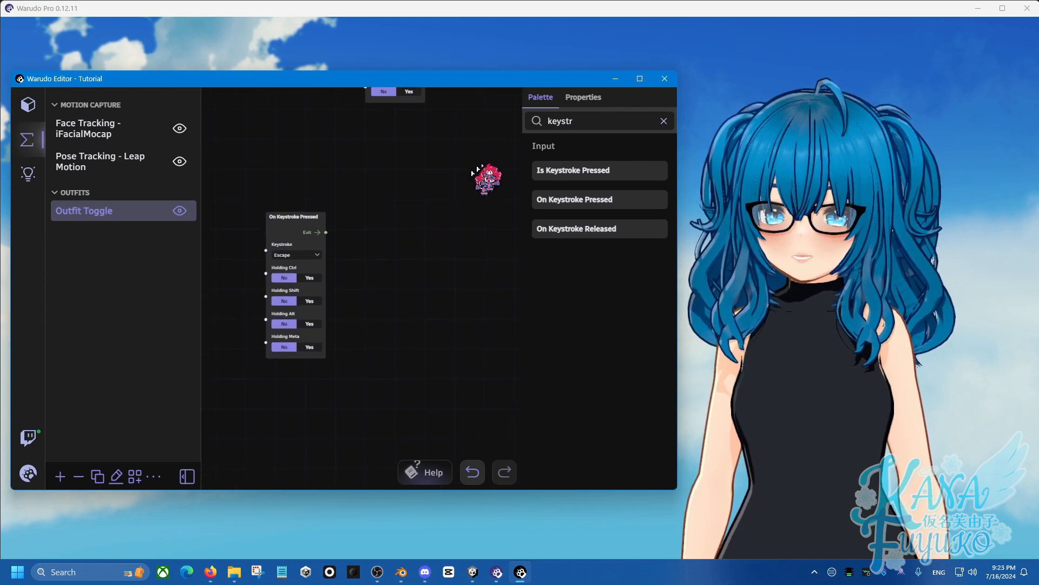
pyautogui.doubleClick(563, 123)
pyautogui.write('expres')
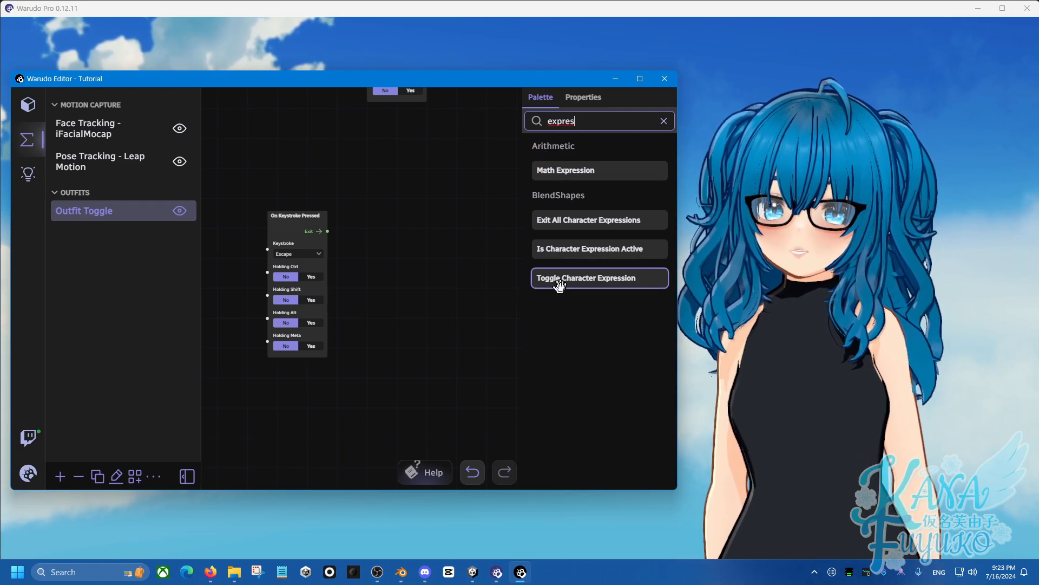
pyautogui.moveTo(560, 282); pyautogui.dragTo(390, 222)
pyautogui.scroll(2, 346, 269)
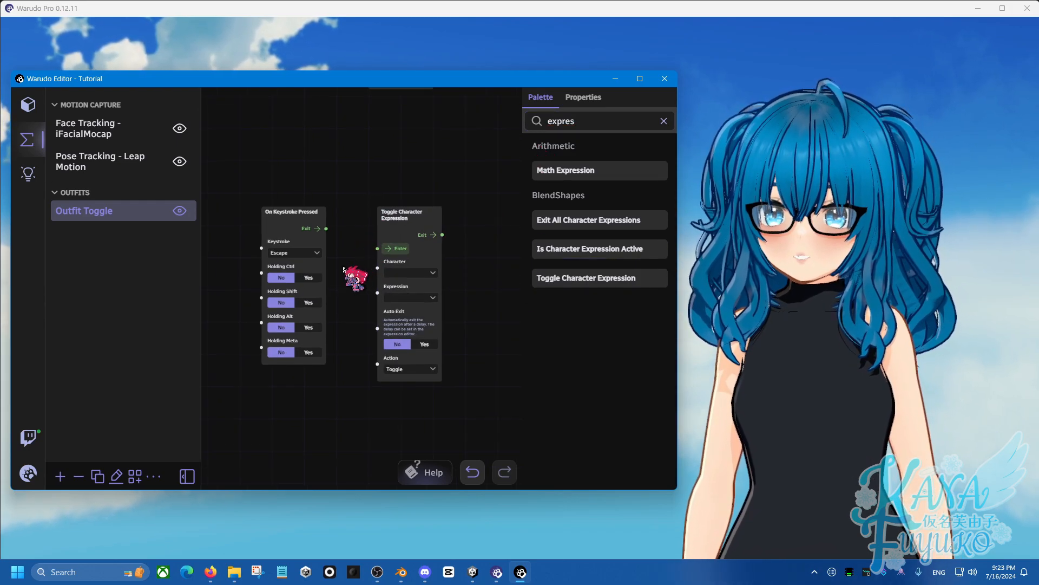
pyautogui.moveTo(323, 222); pyautogui.dragTo(385, 245)
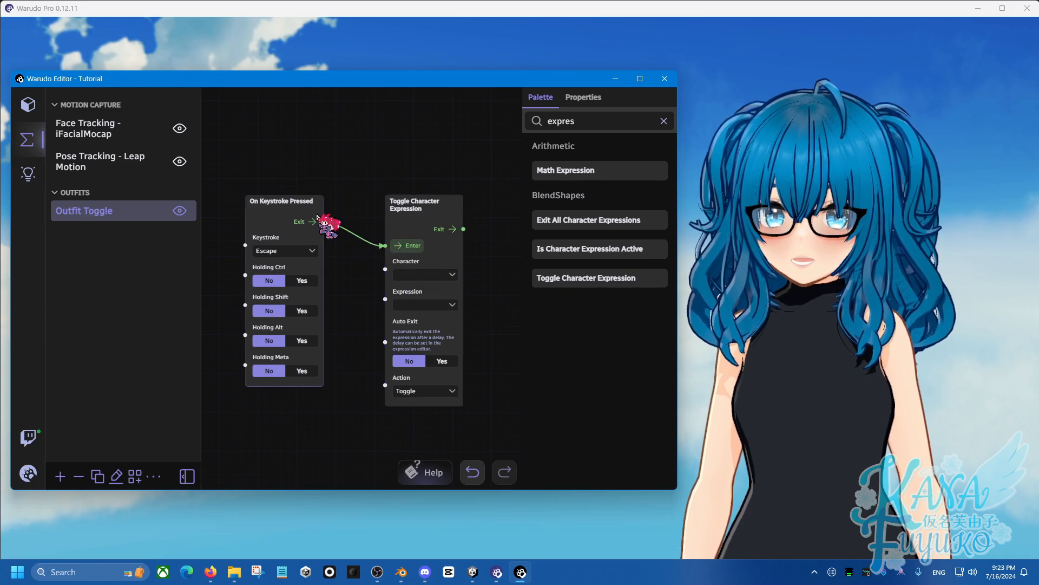
# - Set the trigger's Keystroke to 1, and the new Toggle Character Expression node's Character to Character and Expression to Outfit Toggle
pyautogui.click(295, 250)
pyautogui.click(297, 117)
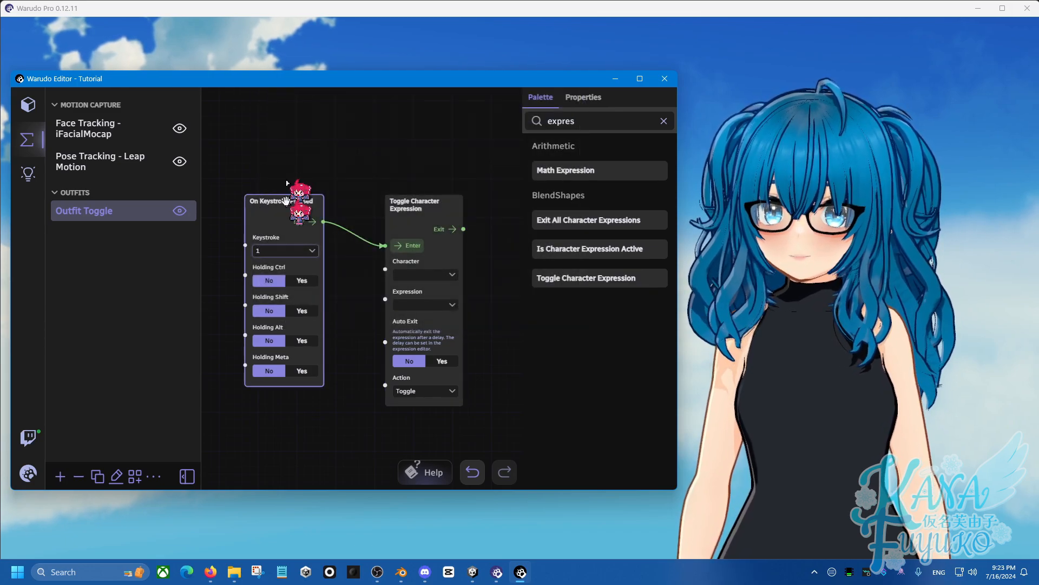
pyautogui.click(425, 274)
pyautogui.click(398, 315)
pyautogui.click(417, 303)
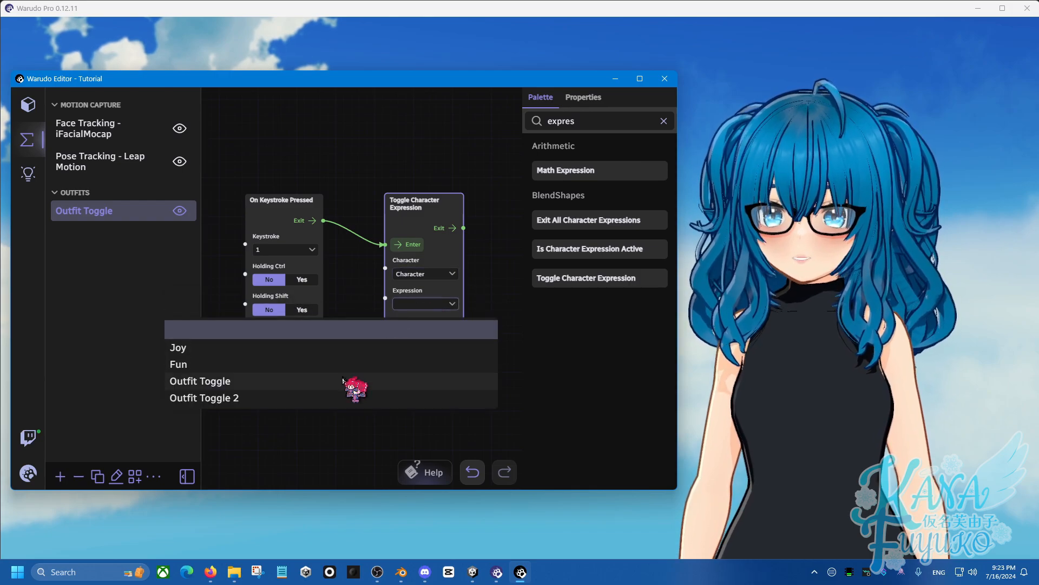
pyautogui.click(343, 381)
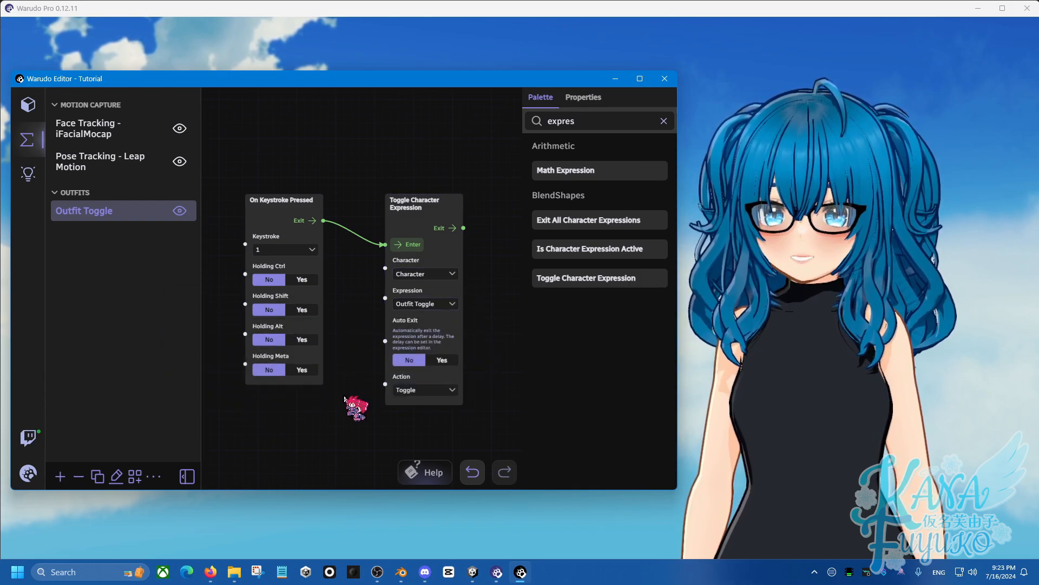
# - Search the palette for stream deck nodes, disconnect the On Keystroke Pressed node from Toggle Character Expression, and move it aside
pyautogui.moveTo(344, 398); pyautogui.dragTo(355, 358, button='right')
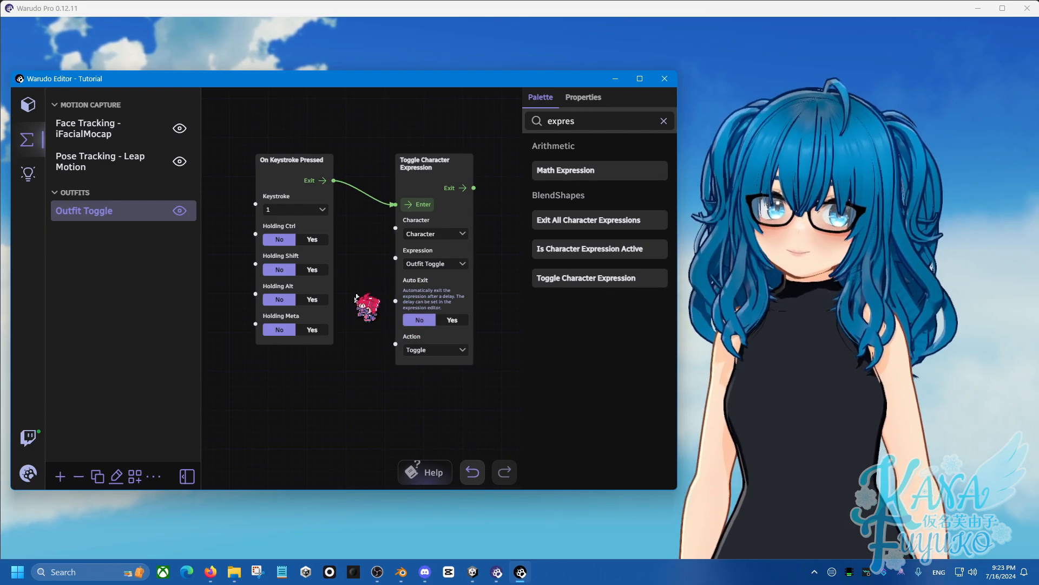
pyautogui.doubleClick(550, 120)
pyautogui.write('str')
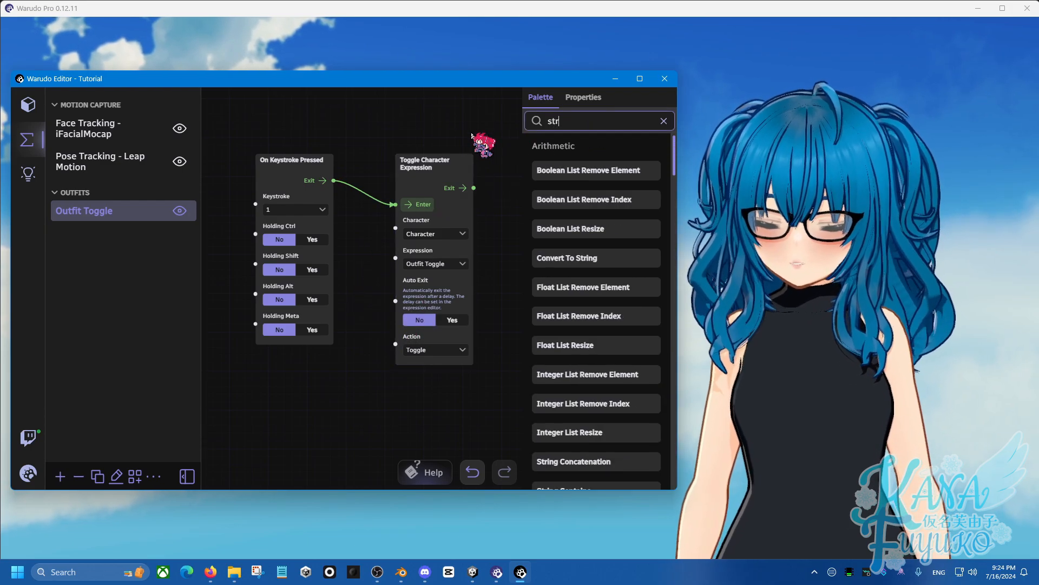
pyautogui.write('eam deck')
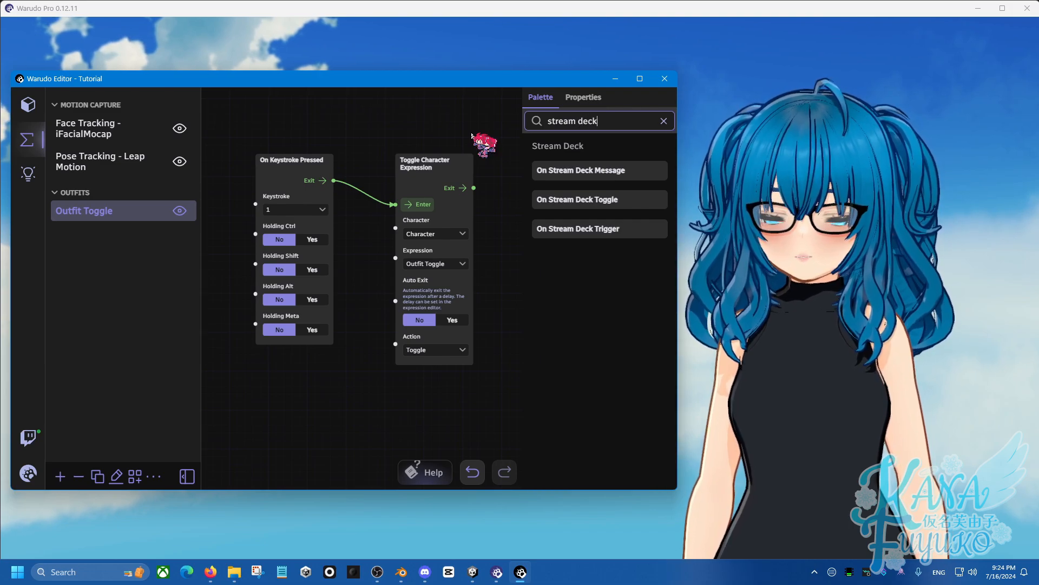
pyautogui.moveTo(395, 205); pyautogui.dragTo(130, 182)
# - Try an On Stream Deck Trigger node with Receiver Name Outfit connected to Toggle Character Expression's Enter, and delete it
pyautogui.moveTo(565, 223); pyautogui.dragTo(261, 183)
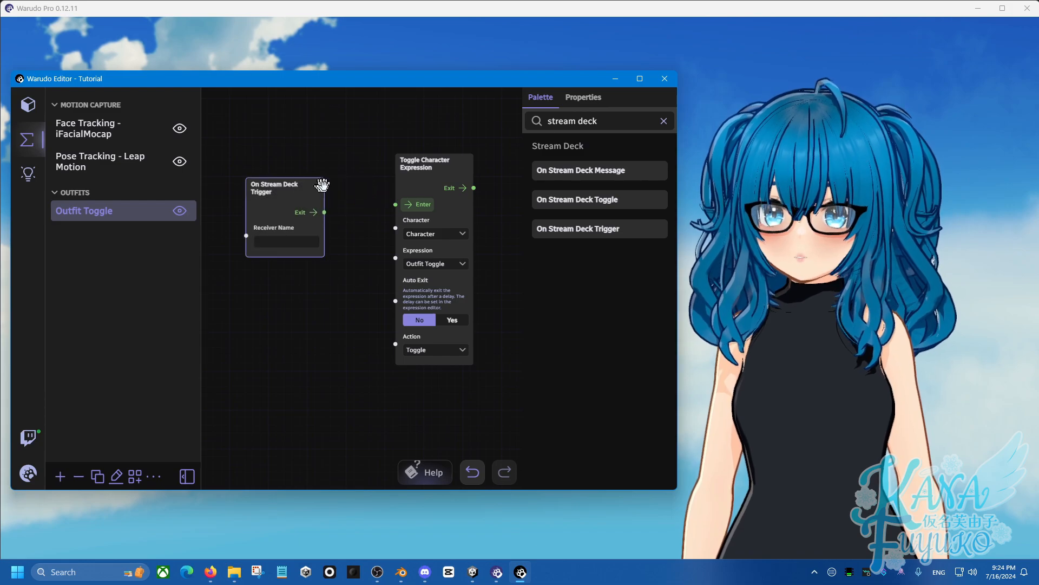
pyautogui.moveTo(325, 212); pyautogui.dragTo(395, 204)
pyautogui.click(272, 241)
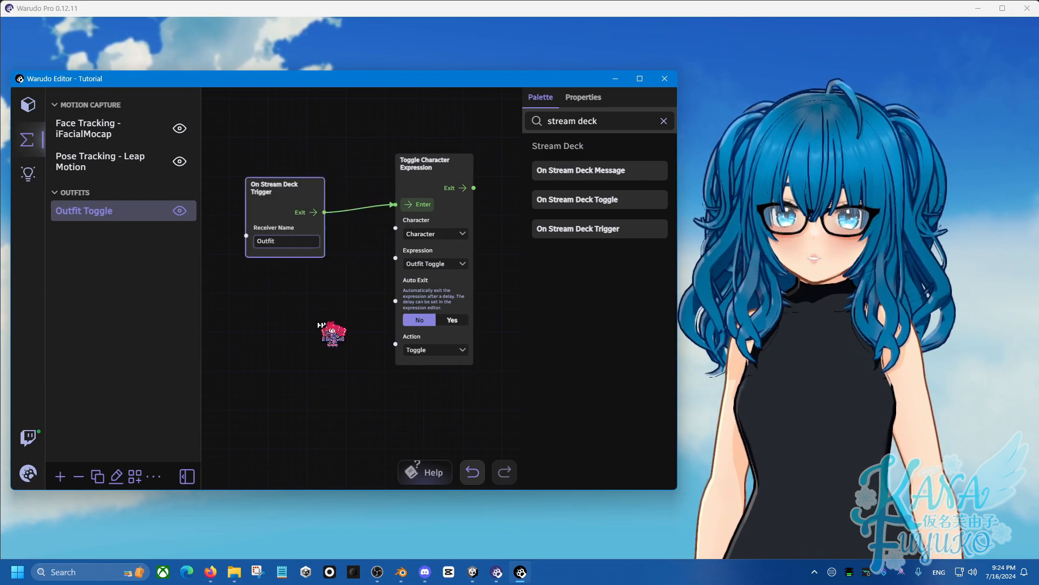
pyautogui.click(325, 280)
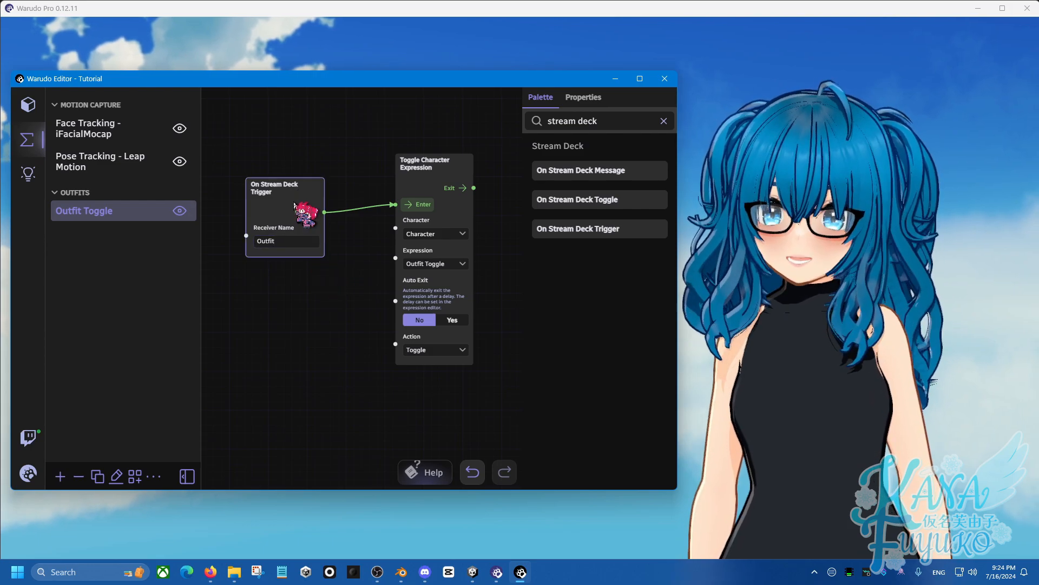
pyautogui.press('Delete')
# - Move the disconnected On Keystroke Pressed node back near the Toggle Character Expression node, leaving a wide gap between them
pyautogui.scroll(-3, 269, 207)
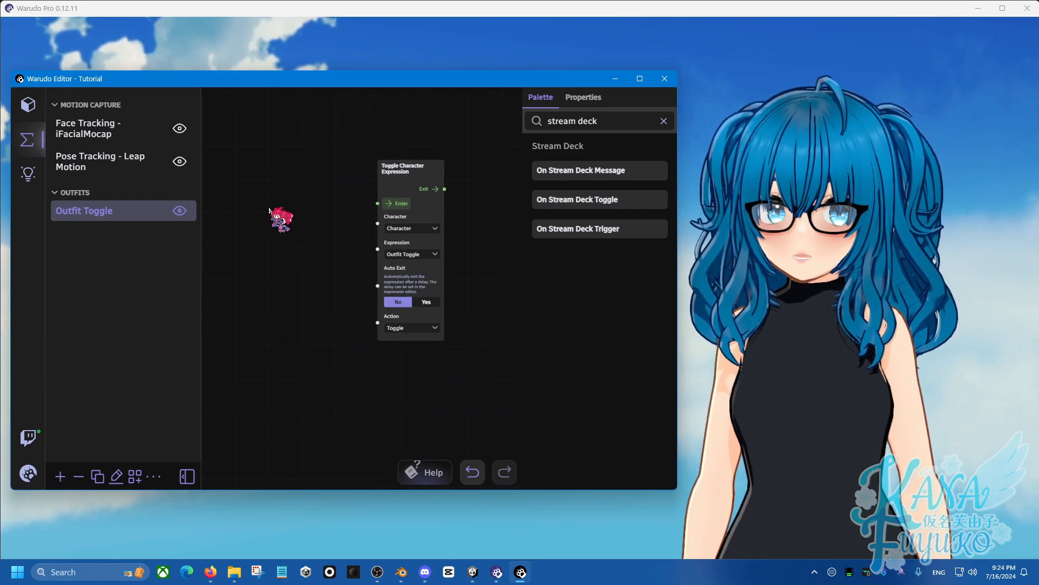
pyautogui.moveTo(295, 242); pyautogui.dragTo(390, 267)
pyautogui.moveTo(260, 205); pyautogui.dragTo(338, 218)
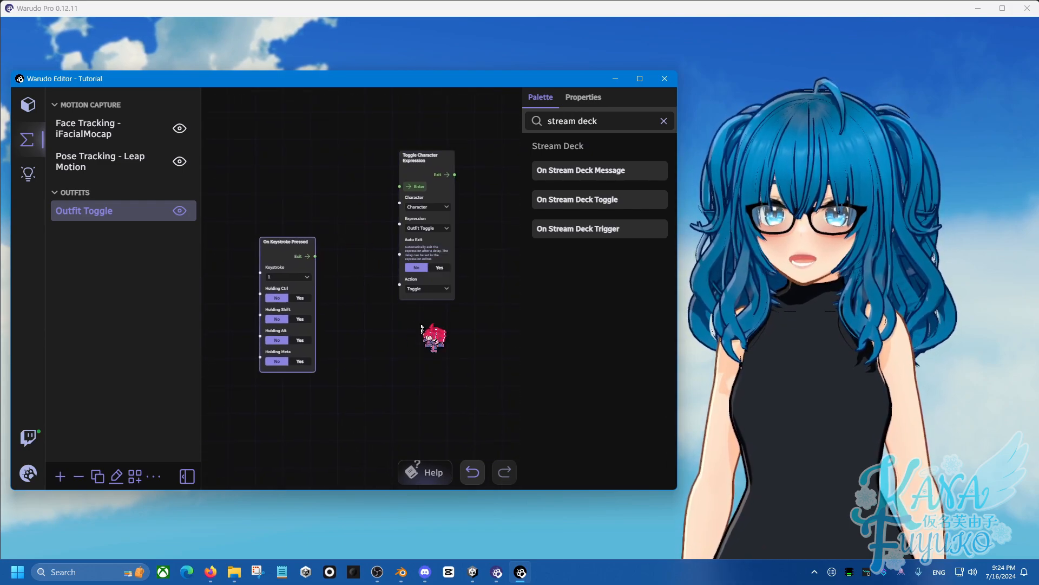
pyautogui.scroll(2, 363, 314)
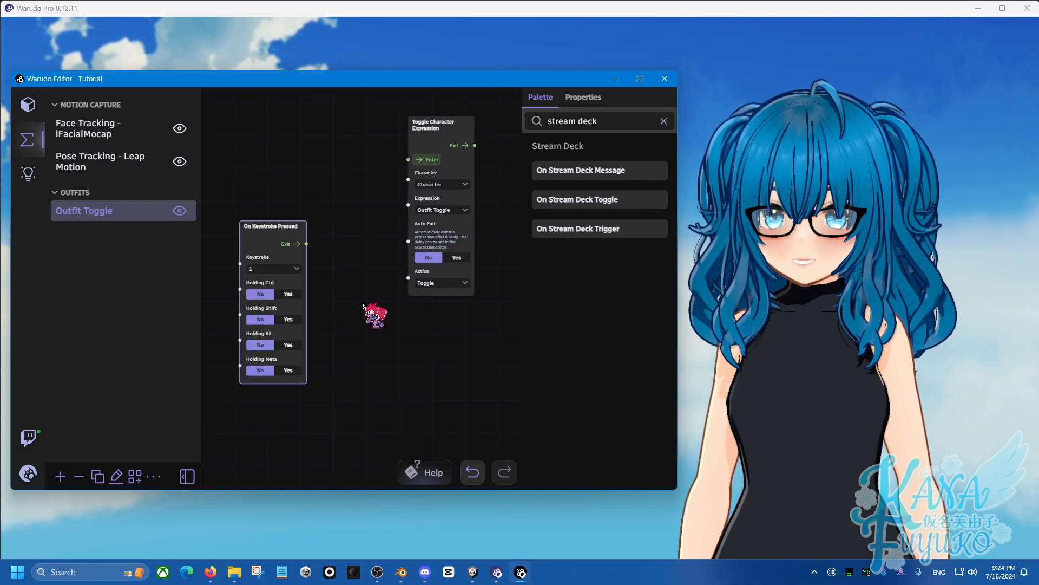
pyautogui.moveTo(344, 294); pyautogui.dragTo(361, 290)
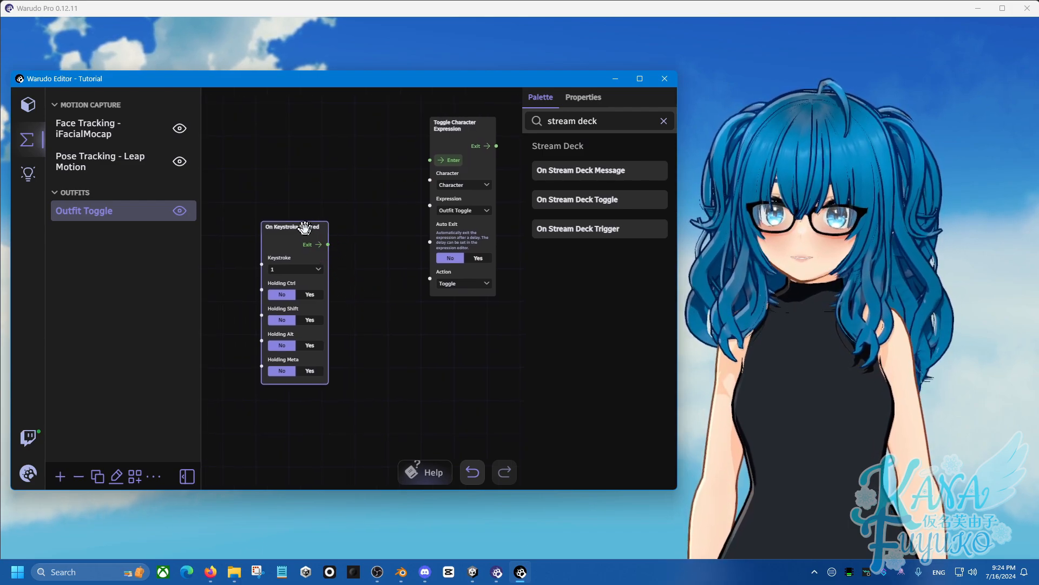
pyautogui.moveTo(305, 227); pyautogui.dragTo(261, 235)
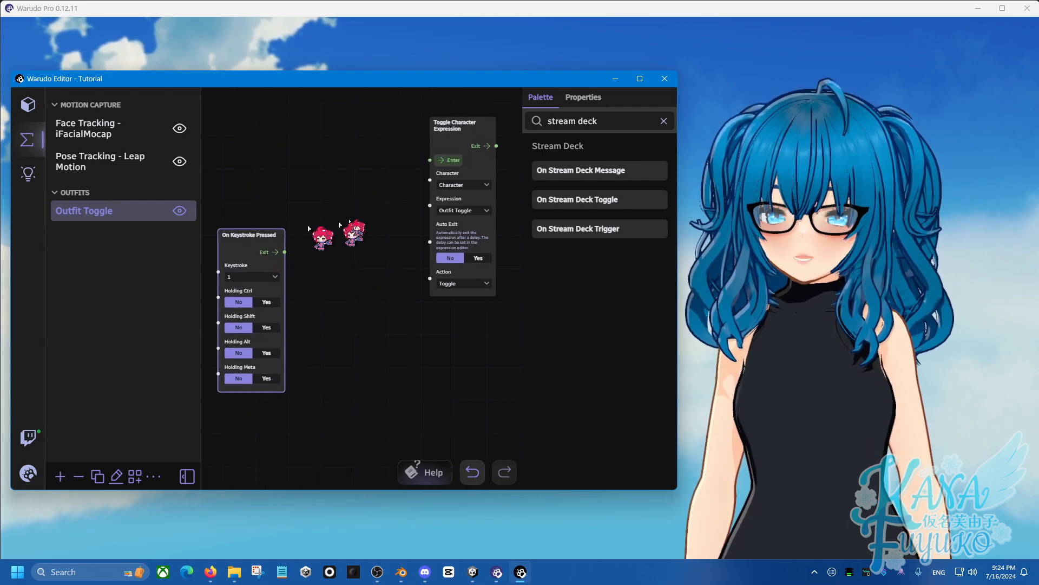
# - Duplicate the Toggle Character Expression node, place the copy directly beneath the original, and set its Expression to Outfit Toggle 2
pyautogui.click(483, 139)
pyautogui.hotkey('ctrl', 'c')
pyautogui.hotkey('ctrl', 'v')
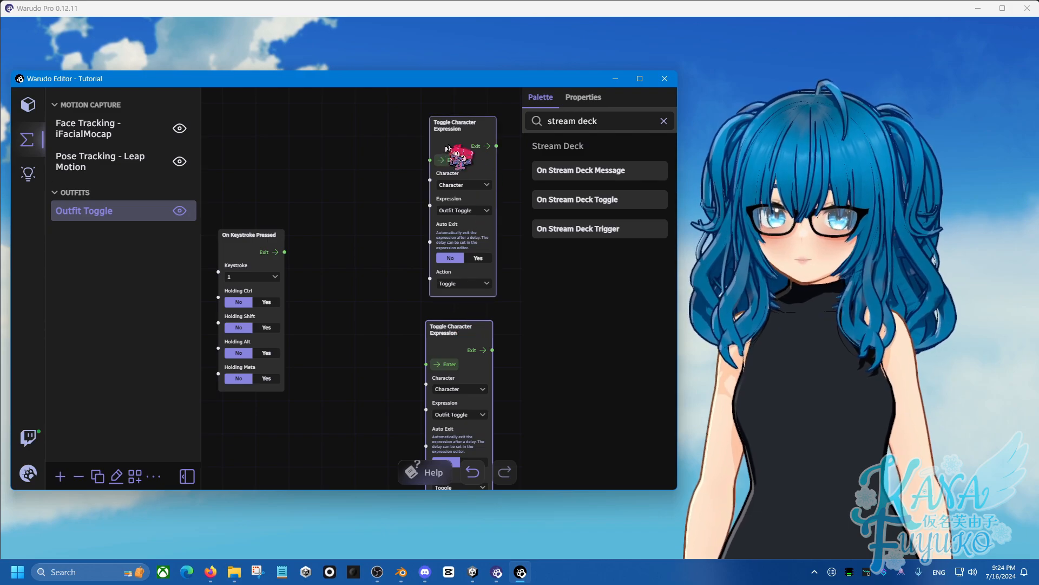
pyautogui.moveTo(458, 331); pyautogui.dragTo(461, 313)
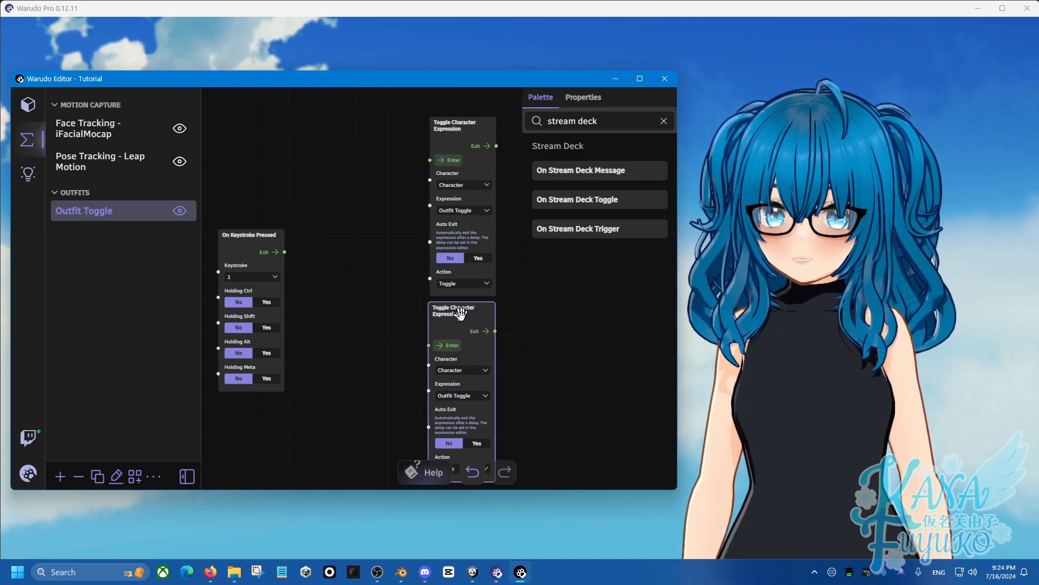
pyautogui.click(463, 396)
pyautogui.click(384, 379)
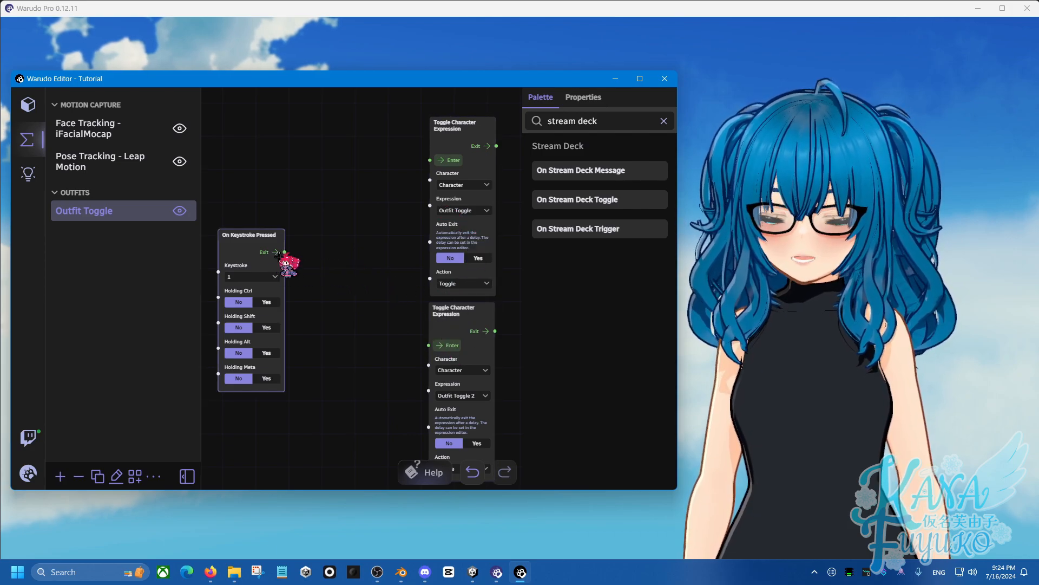
# - Add a Flip Flop node triggered by On Keystroke Pressed, with A entering the Outfit Toggle node and B the Outfit Toggle 2 node
pyautogui.click(603, 121)
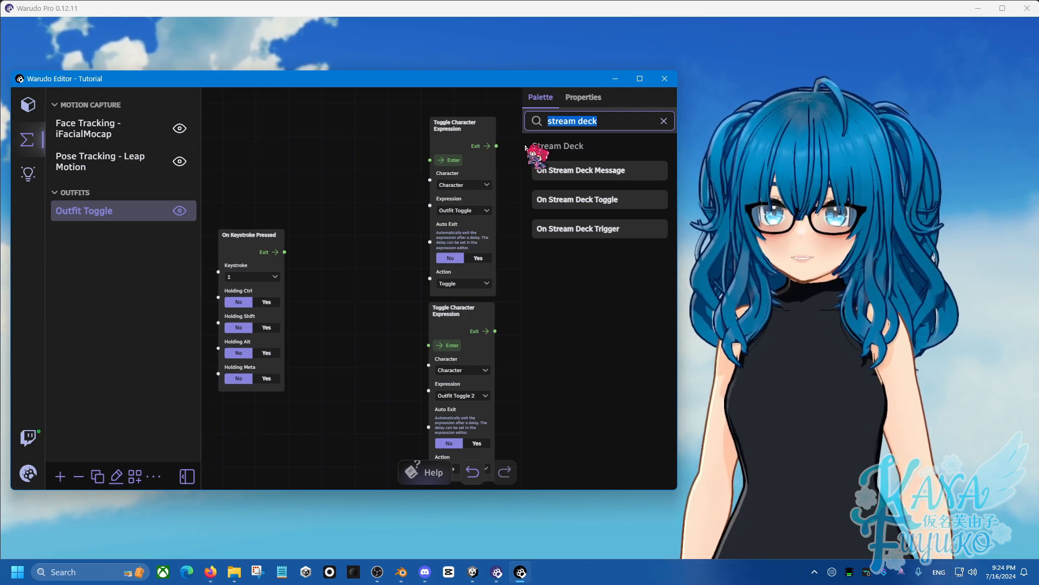
pyautogui.press('BackSpace')
pyautogui.write('flip')
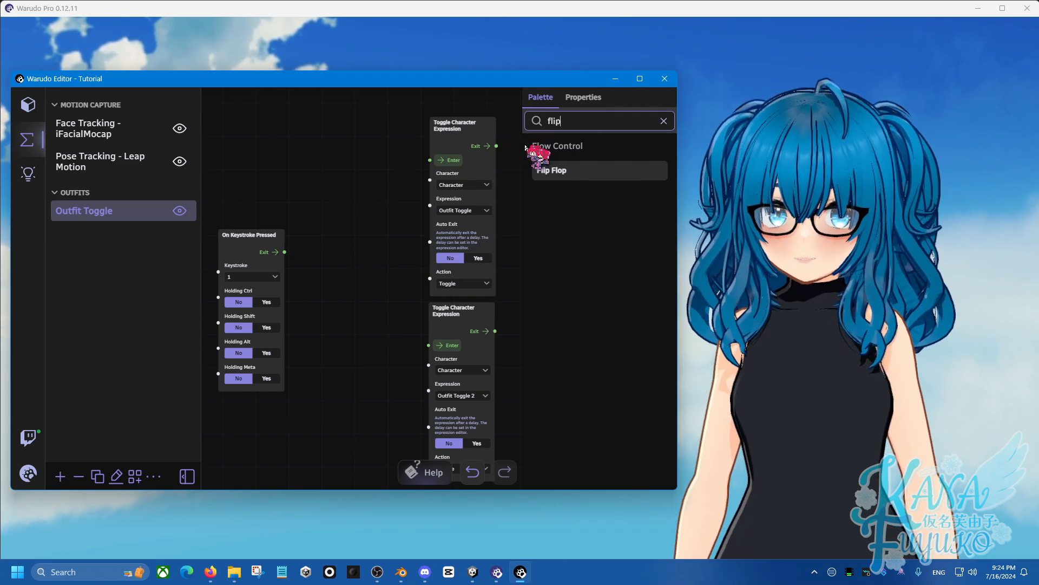
pyautogui.moveTo(547, 165); pyautogui.dragTo(429, 160)
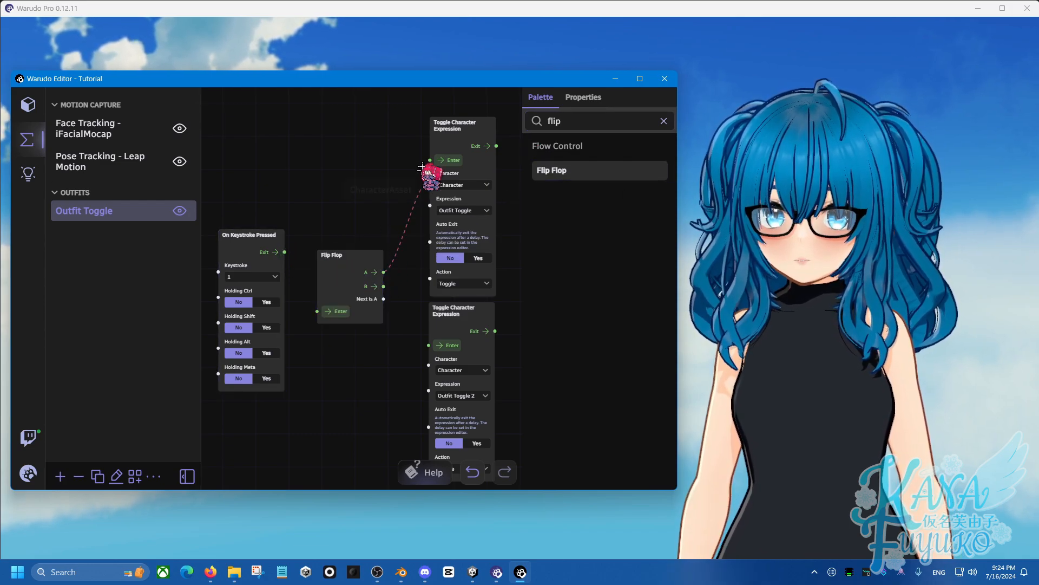
pyautogui.moveTo(383, 286); pyautogui.dragTo(429, 345)
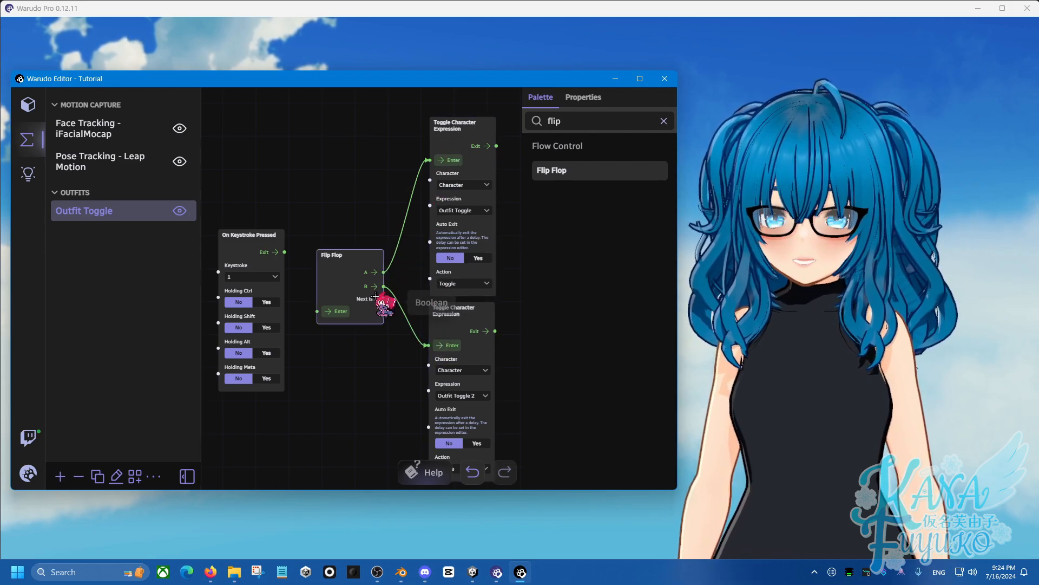
pyautogui.moveTo(286, 252); pyautogui.dragTo(318, 312)
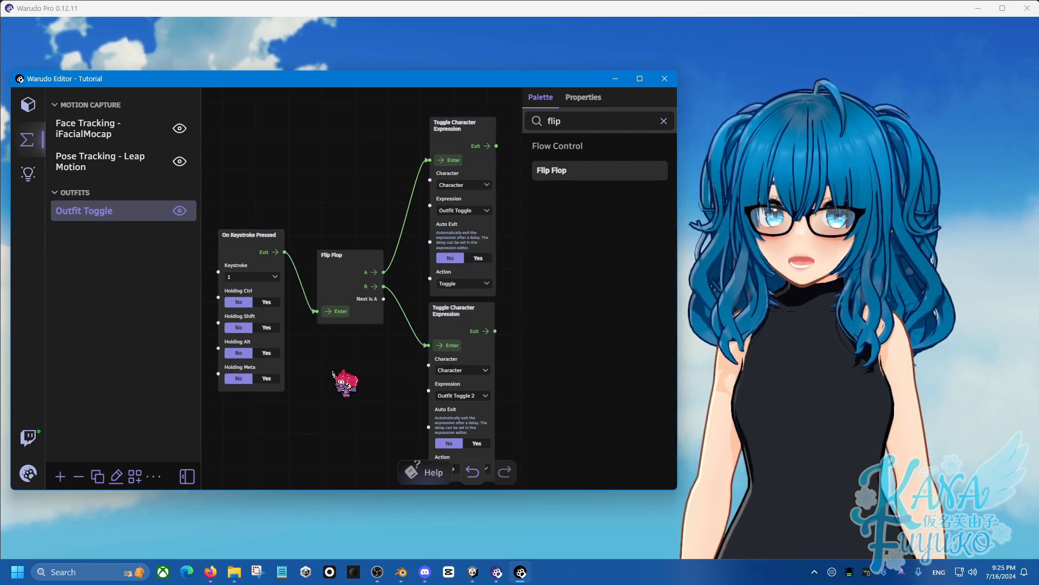
pyautogui.scroll(-1, 341, 325)
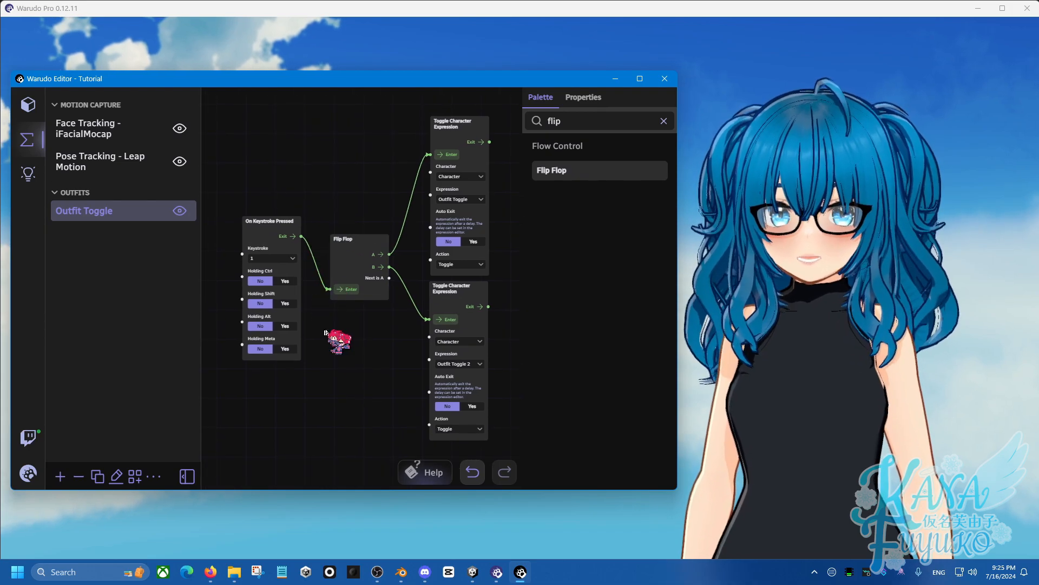
pyautogui.moveTo(278, 221)
pyautogui.mouseDown()
pyautogui.moveTo(274, 232)
pyautogui.moveTo(283, 226)
pyautogui.mouseUp()
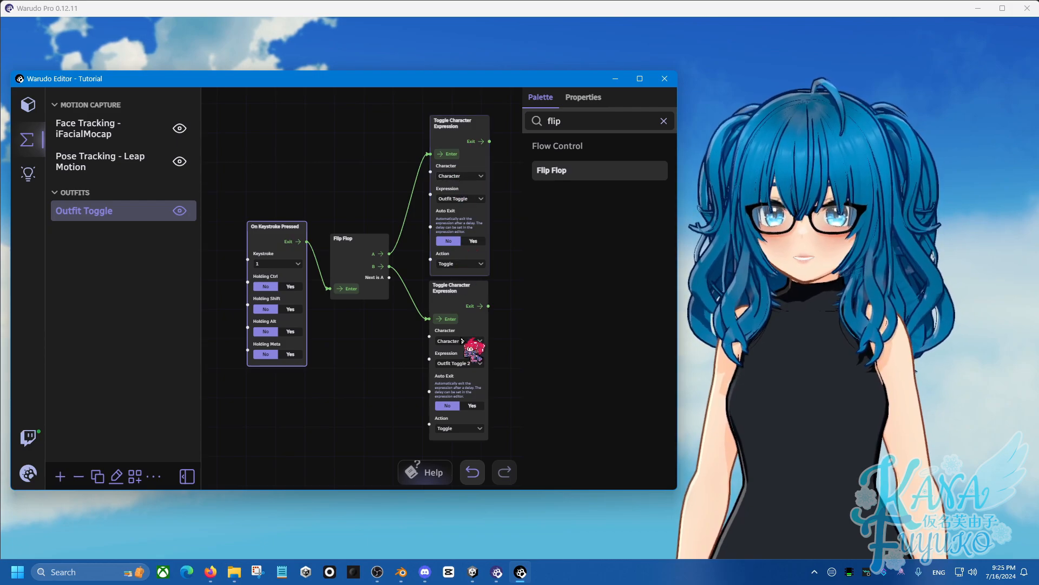
pyautogui.click(382, 344)
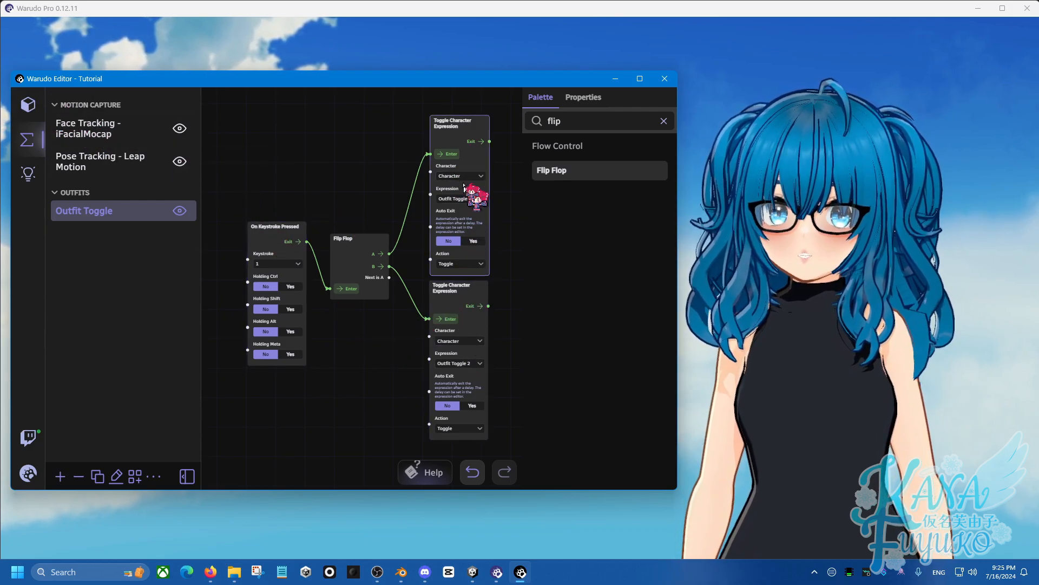
# - Check the Layer setting of the Outfit Toggle 2 and Outfit Toggle expressions in the Character asset
pyautogui.click(28, 104)
pyautogui.click(310, 187)
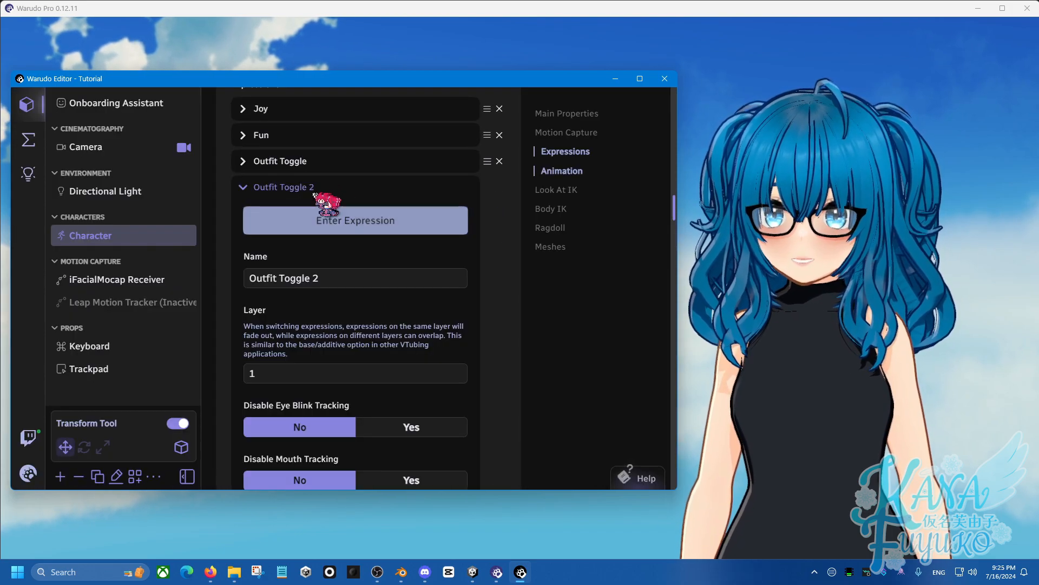
pyautogui.click(245, 373)
pyautogui.write('1')
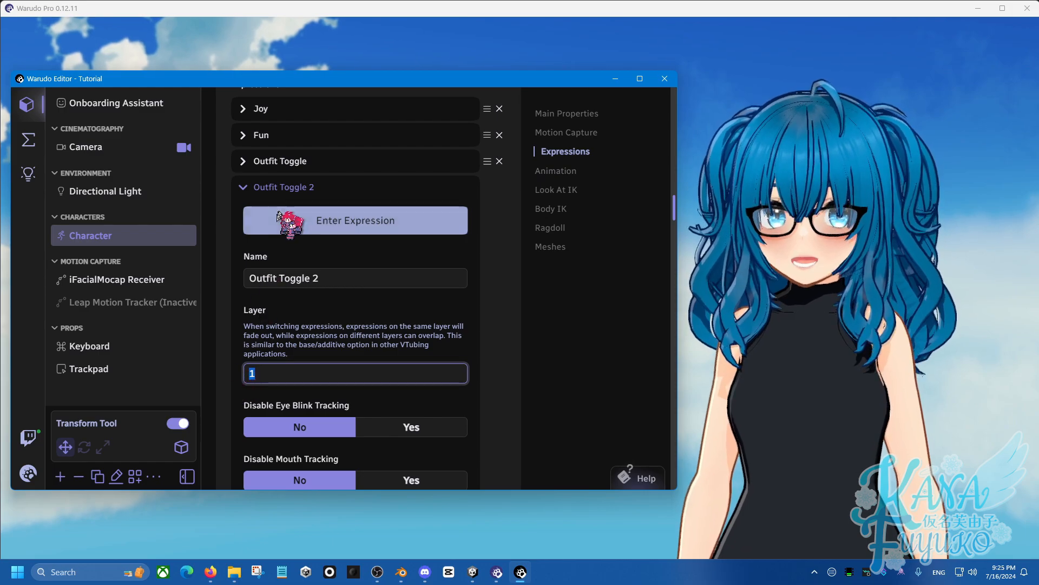
pyautogui.click(297, 162)
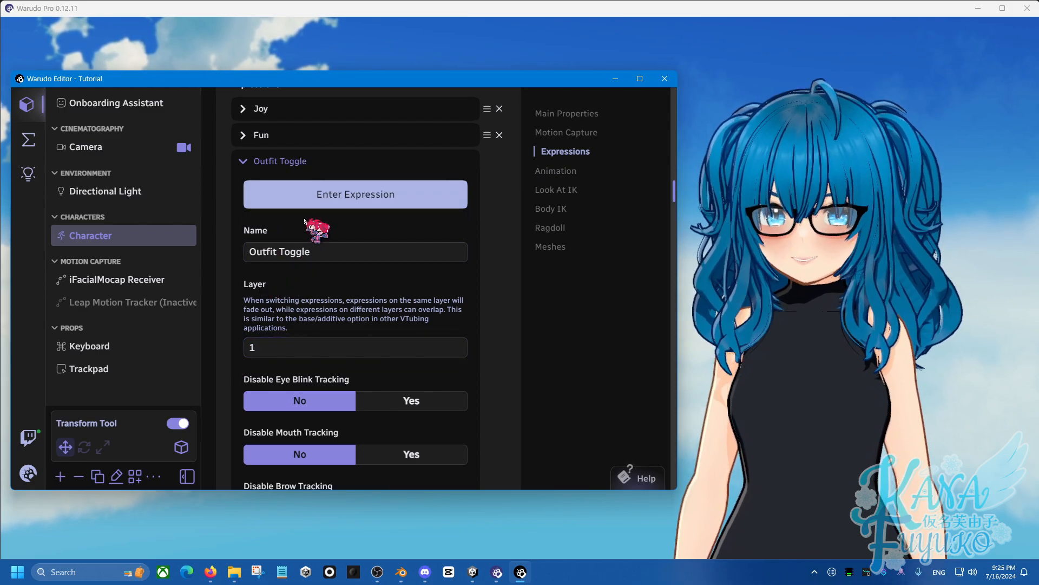
pyautogui.click(307, 163)
pyautogui.click(307, 161)
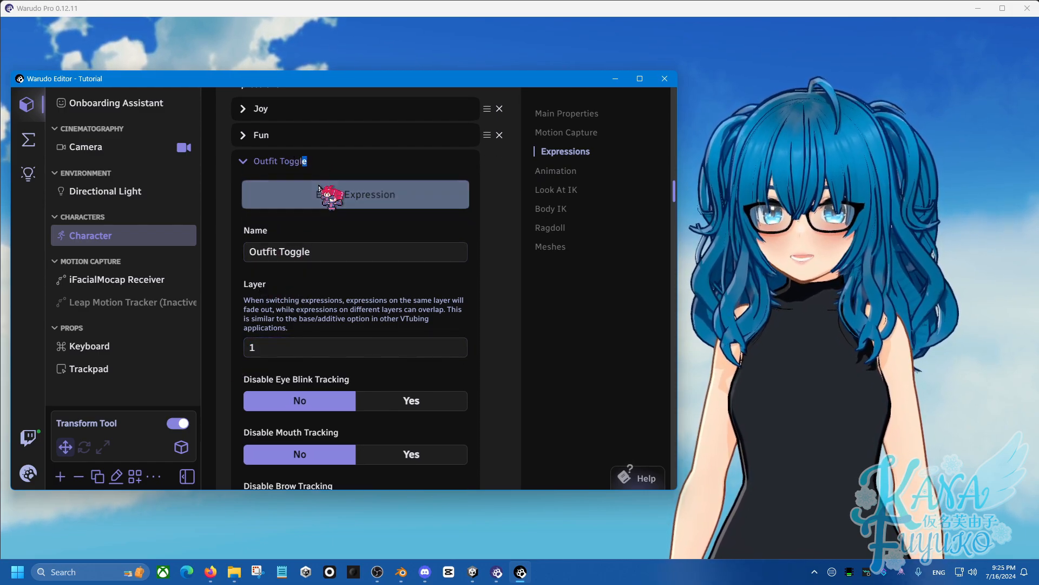
# - Test the layer switching by entering Outfit Toggle, entering Outfit Toggle 2, and exiting Outfit Toggle 2
pyautogui.click(348, 194)
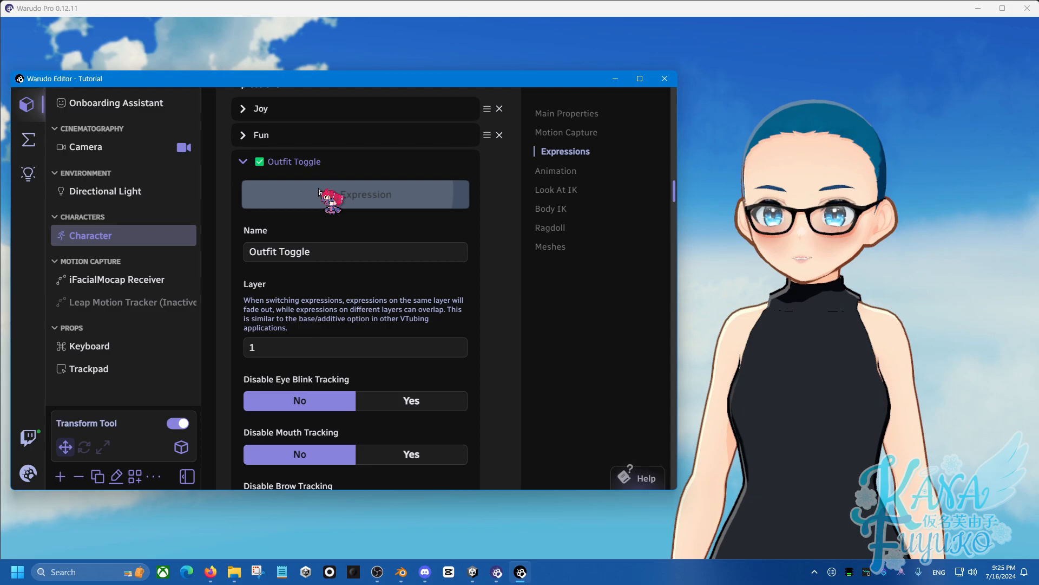
pyautogui.click(288, 161)
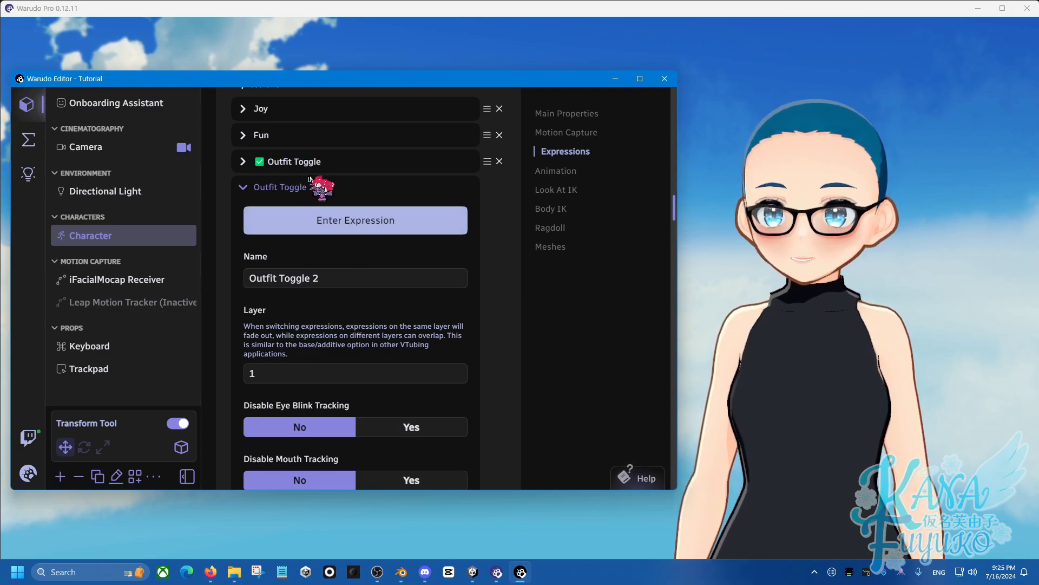
pyautogui.click(310, 218)
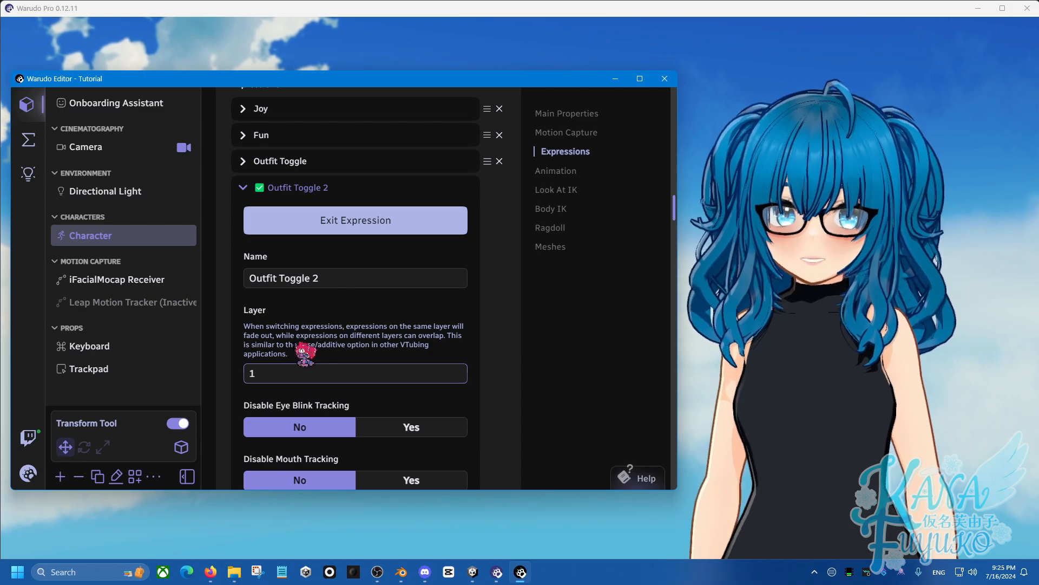
pyautogui.click(313, 216)
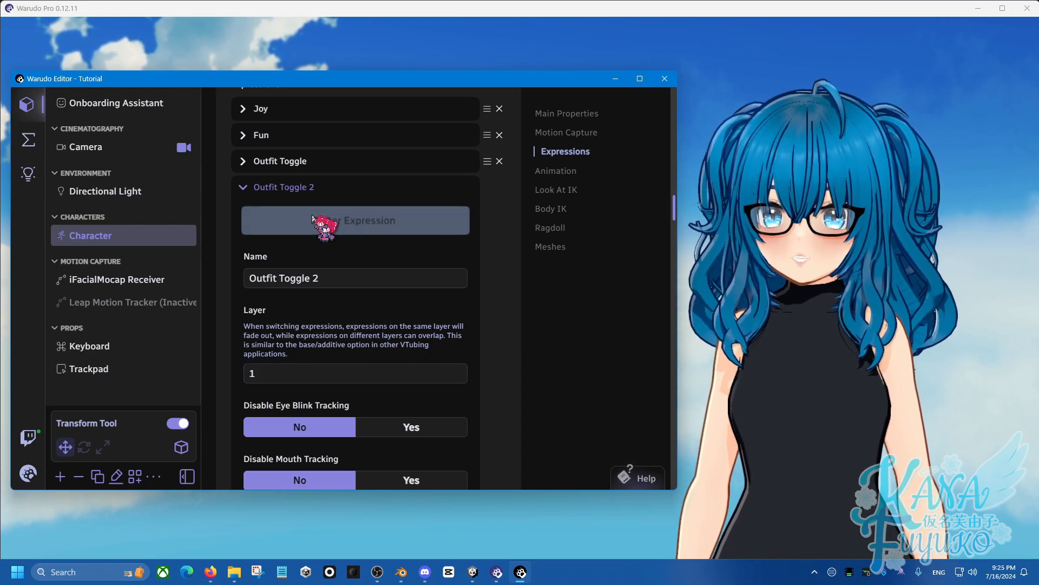
pyautogui.click(243, 187)
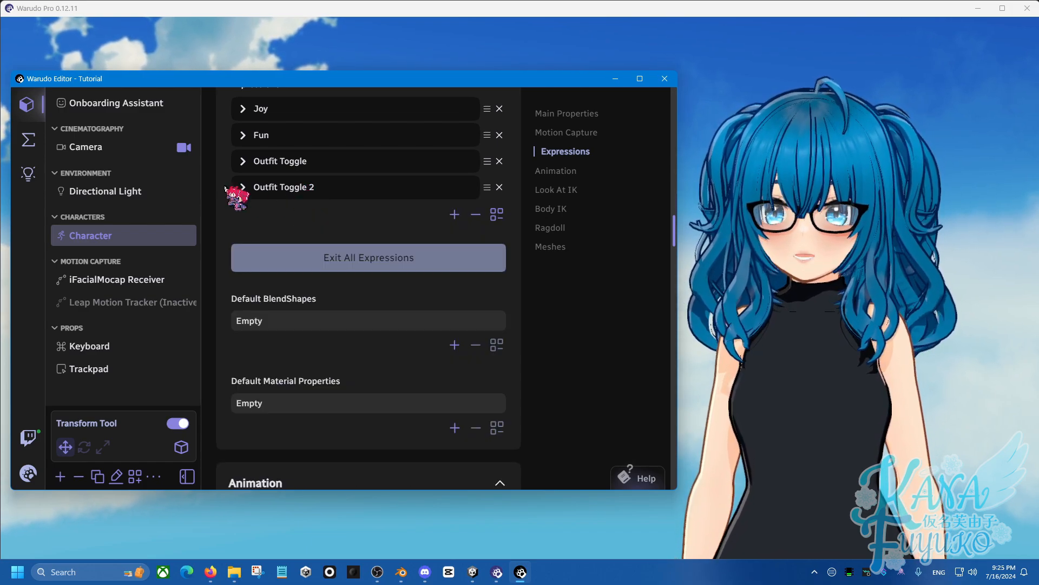
# - Return to the Outfit Toggle blueprint and examine the flow from the keystroke trigger through Flip Flop to both expression nodes
pyautogui.click(28, 140)
pyautogui.scroll(-2, 348, 344)
pyautogui.moveTo(352, 354)
pyautogui.mouseDown()
pyautogui.moveTo(318, 351)
pyautogui.moveTo(358, 349)
pyautogui.moveTo(355, 336)
pyautogui.mouseUp()
pyautogui.moveTo(303, 232); pyautogui.dragTo(304, 224)
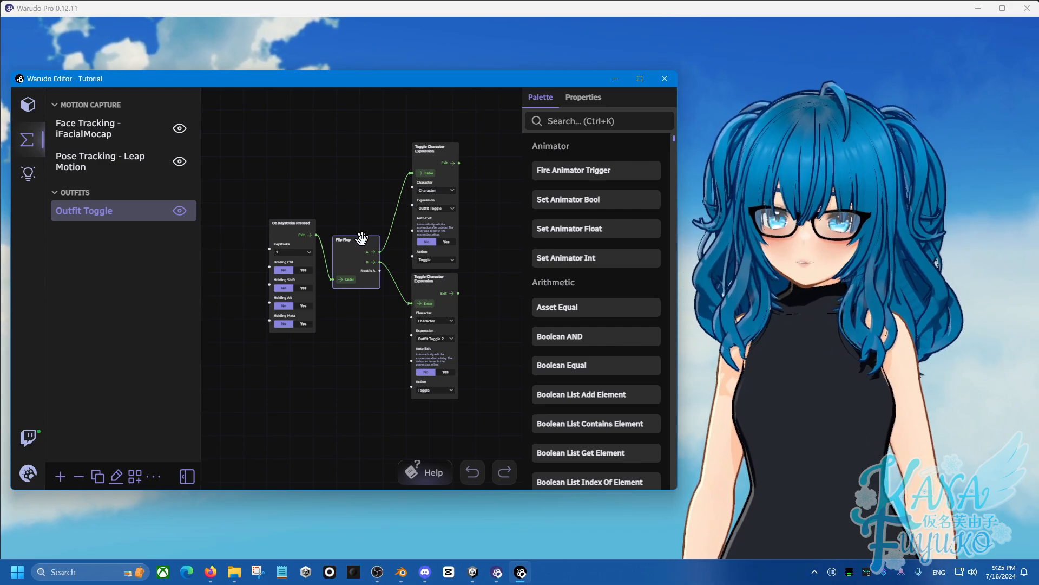
pyautogui.moveTo(360, 198); pyautogui.dragTo(296, 211, button='right')
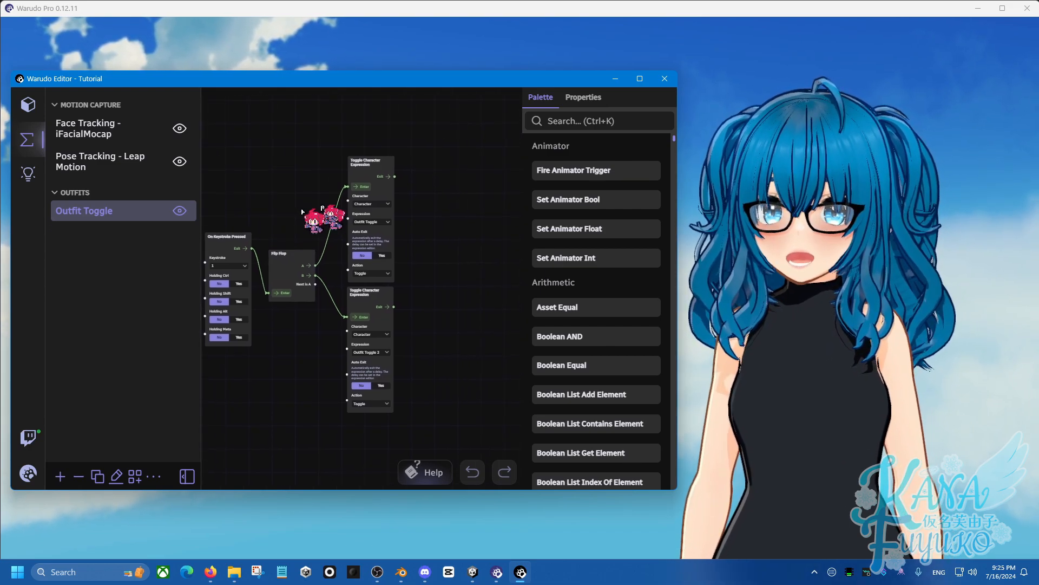
pyautogui.scroll(3, 419, 195)
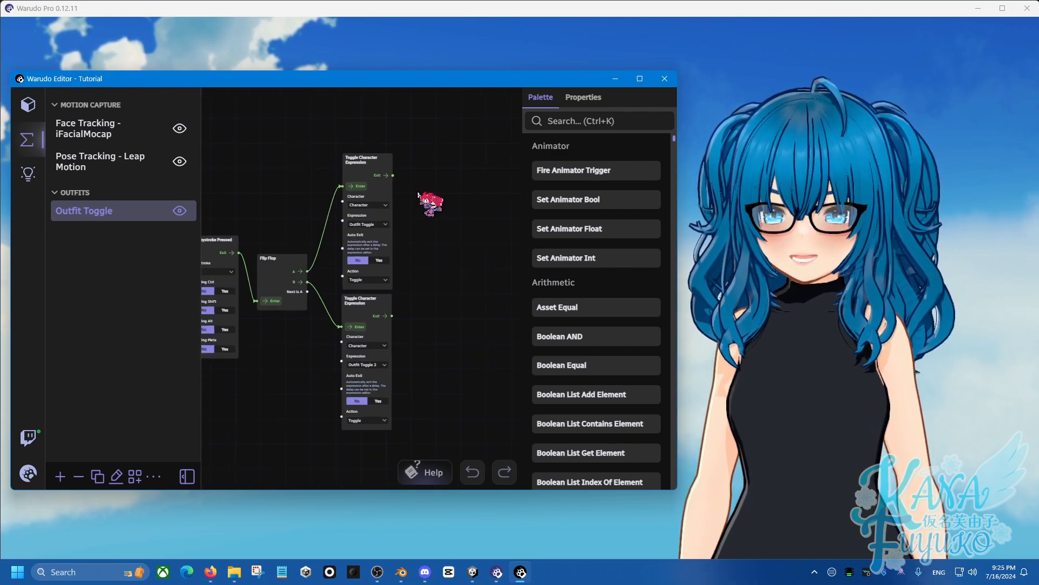
pyautogui.moveTo(425, 244); pyautogui.dragTo(432, 227)
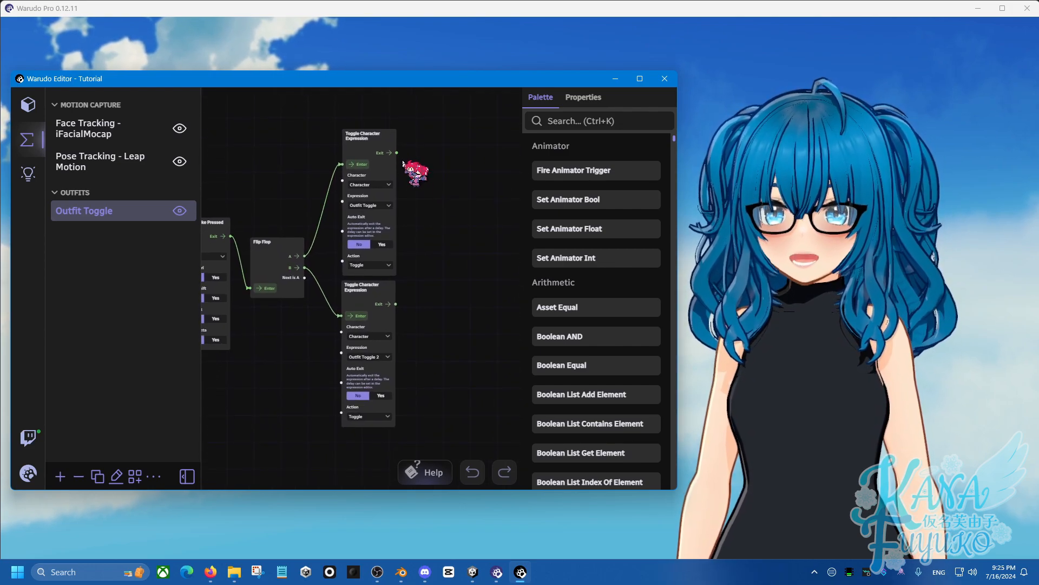
# - Try chaining two more Toggle Character Expression nodes, the first set to Fun, after the Outfit Toggle node, and delete them
pyautogui.moveTo(397, 153); pyautogui.dragTo(485, 170)
pyautogui.hotkey('ctrl', 'v')
pyautogui.click(453, 203)
pyautogui.click(412, 262)
pyautogui.hotkey('ctrl', 'v')
pyautogui.scroll(-5, 469, 357)
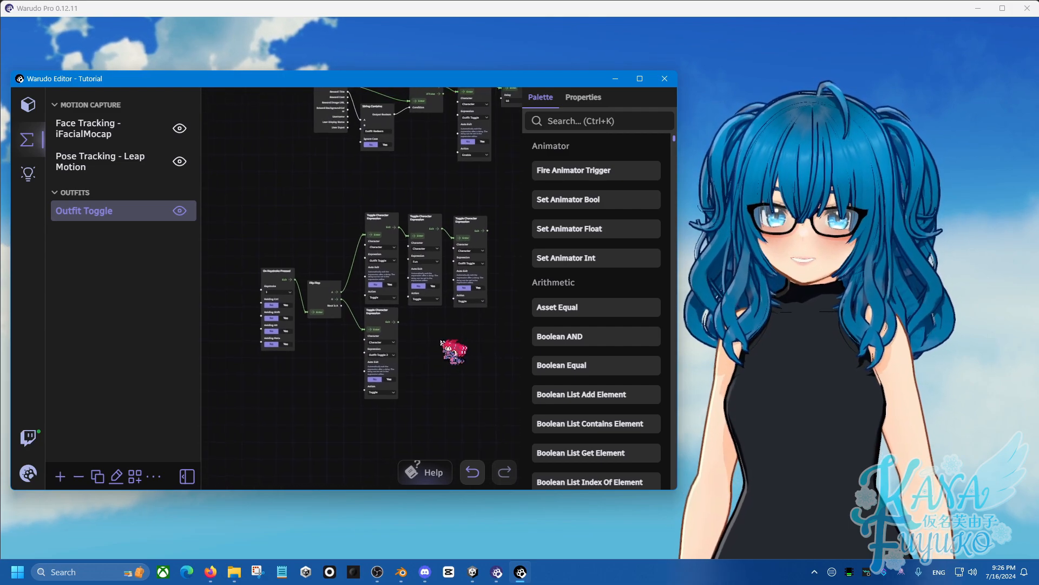
pyautogui.moveTo(478, 335); pyautogui.dragTo(399, 213)
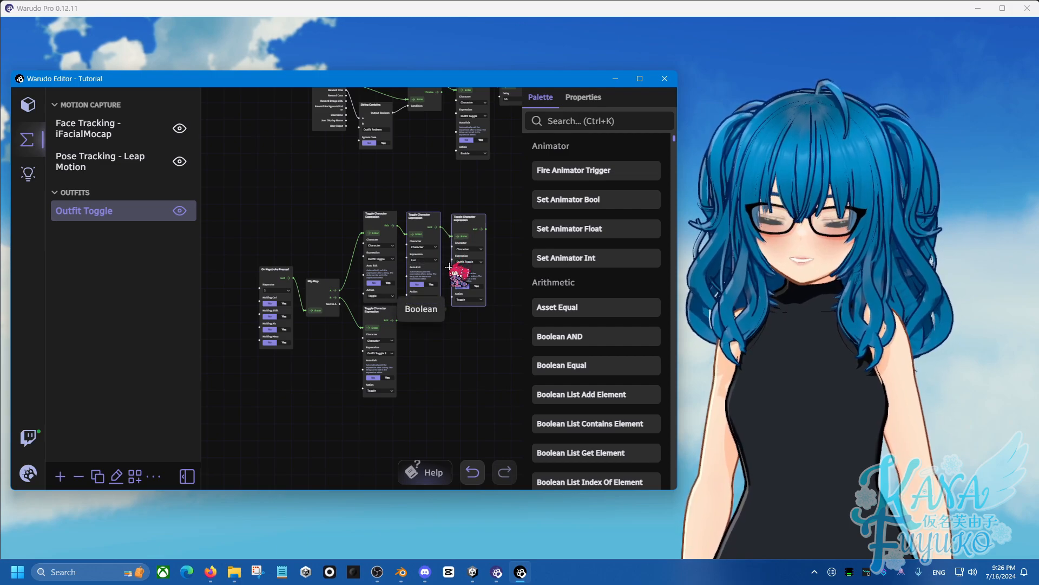
pyautogui.press('Delete')
# - Collapse the blueprint list and move the whole keystroke Flip Flop group closer beneath the Twitch reward flow
pyautogui.scroll(-1, 444, 273)
pyautogui.moveTo(474, 268); pyautogui.dragTo(408, 332, button='middle')
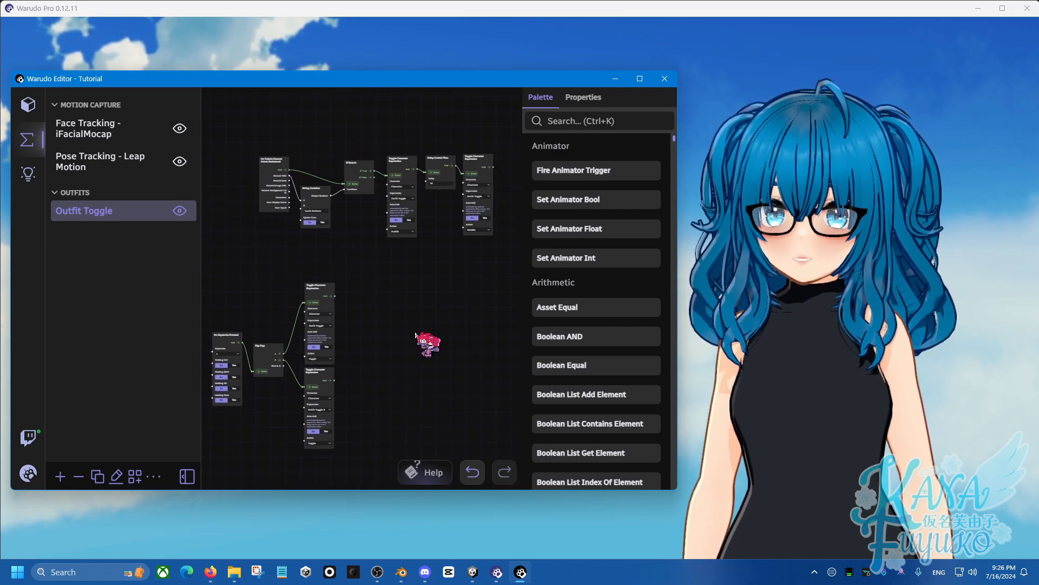
pyautogui.click(186, 474)
pyautogui.scroll(2, 188, 325)
pyautogui.moveTo(231, 315); pyautogui.dragTo(305, 310, button='middle')
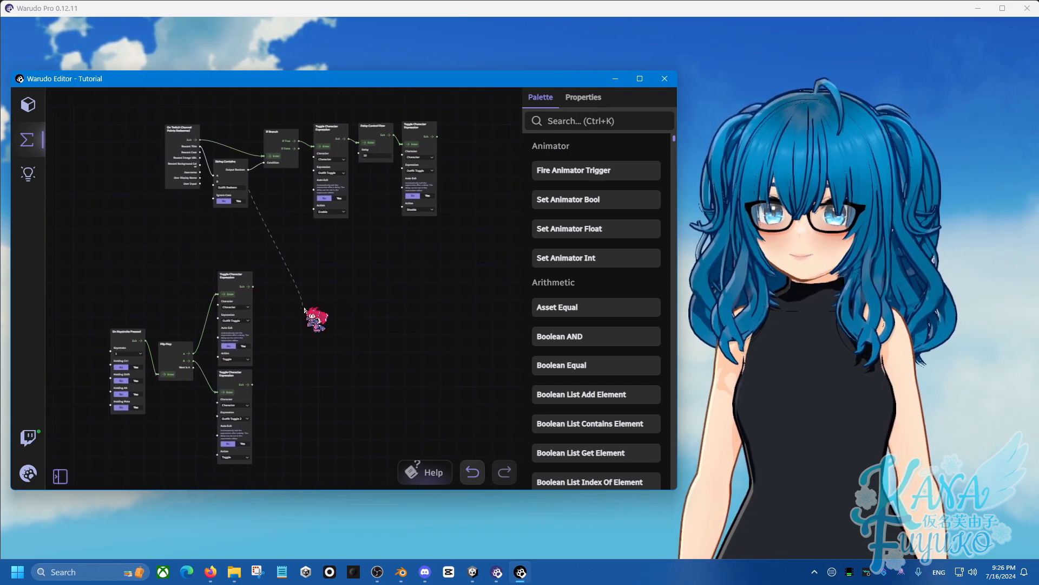
pyautogui.moveTo(297, 242); pyautogui.dragTo(120, 483)
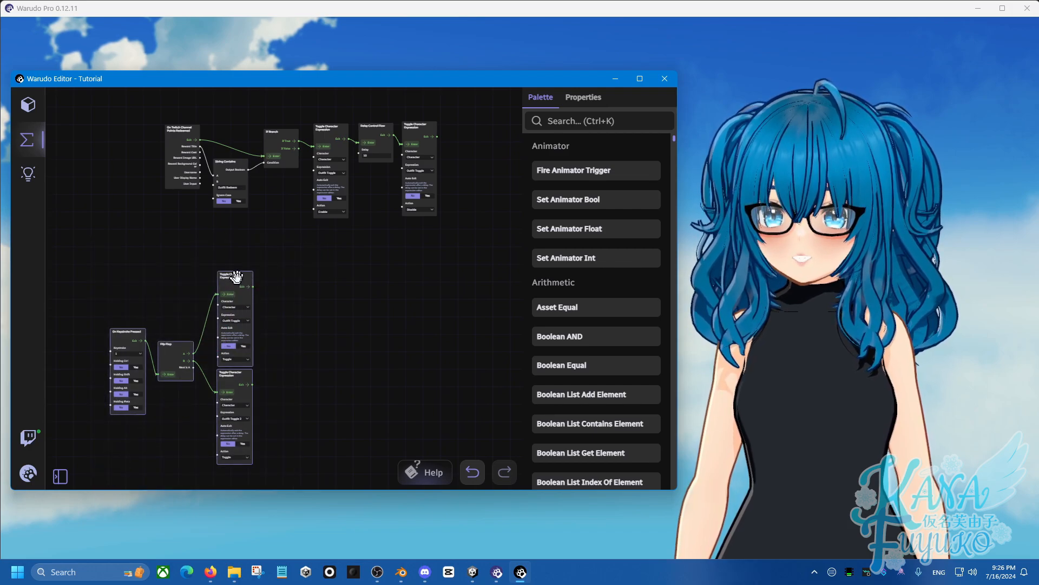
pyautogui.moveTo(237, 276); pyautogui.dragTo(256, 251)
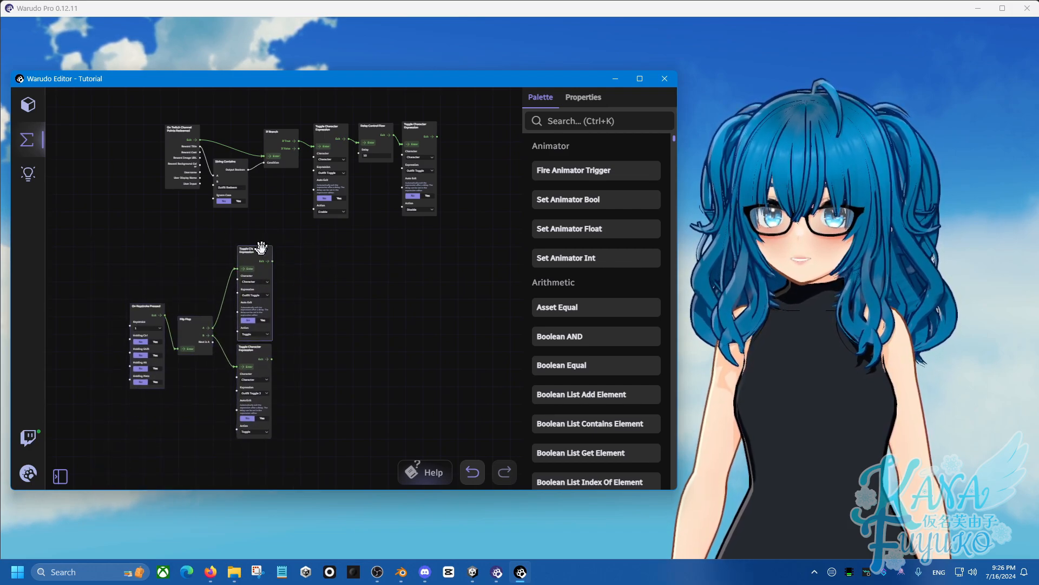
# - Paste another On Keystroke Pressed and Toggle Character Expression pair, connect Exit to Enter, and place it beside the Flip Flop group
pyautogui.hotkey('ctrl', 'v')
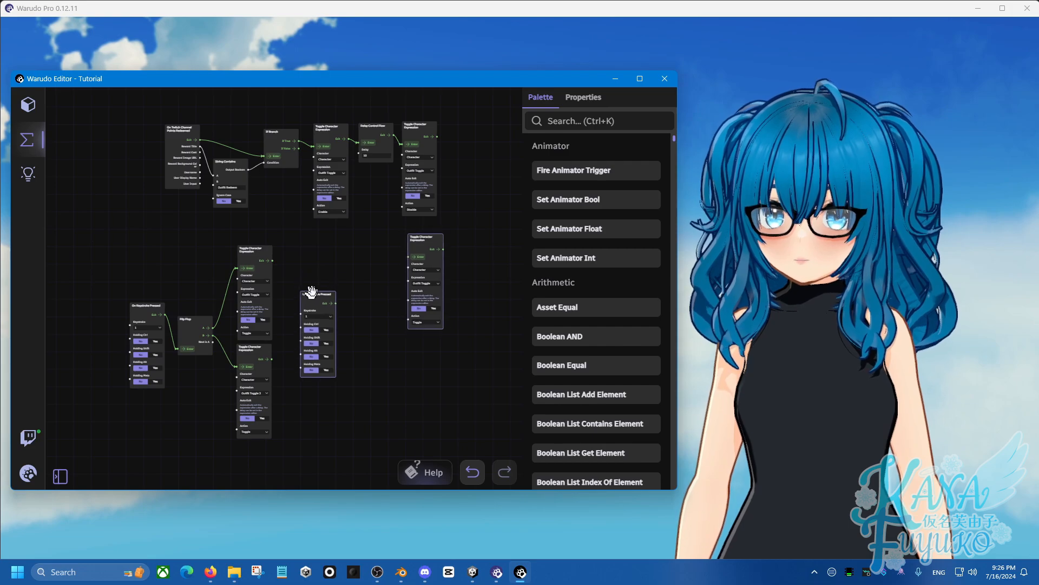
pyautogui.moveTo(311, 291); pyautogui.dragTo(359, 304)
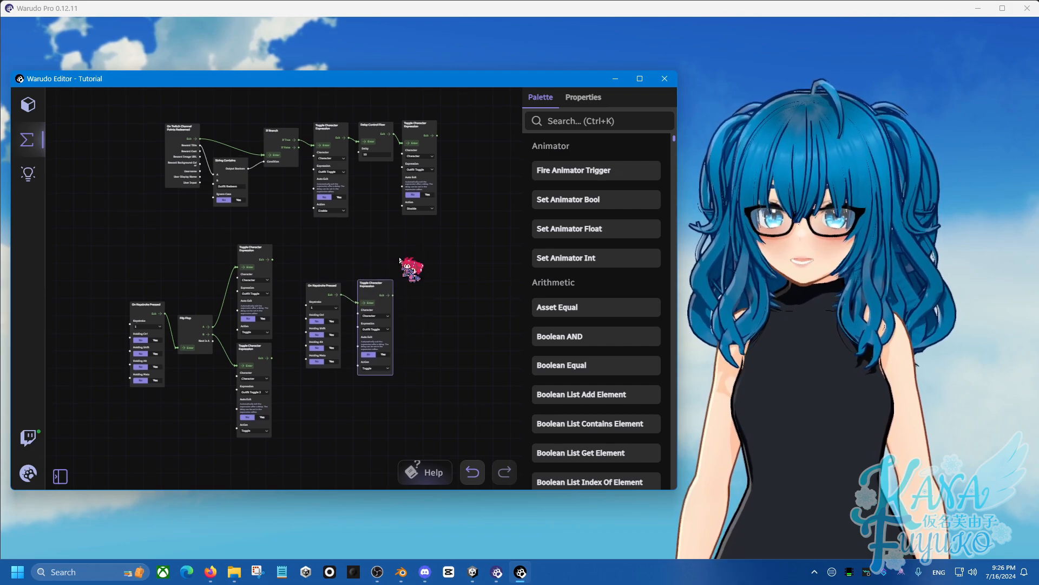
pyautogui.moveTo(402, 264); pyautogui.dragTo(295, 433)
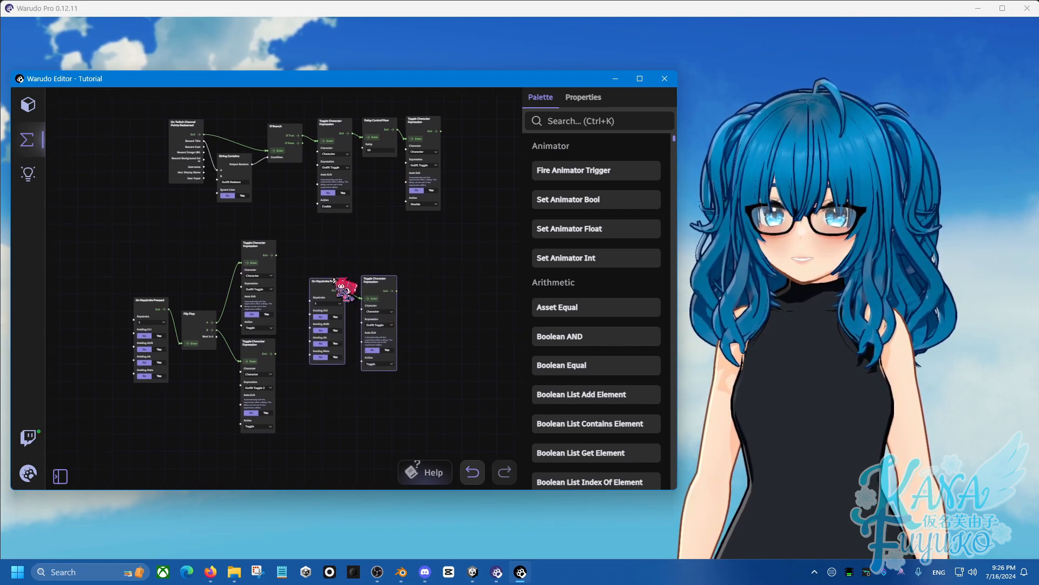
pyautogui.moveTo(335, 279); pyautogui.dragTo(371, 281)
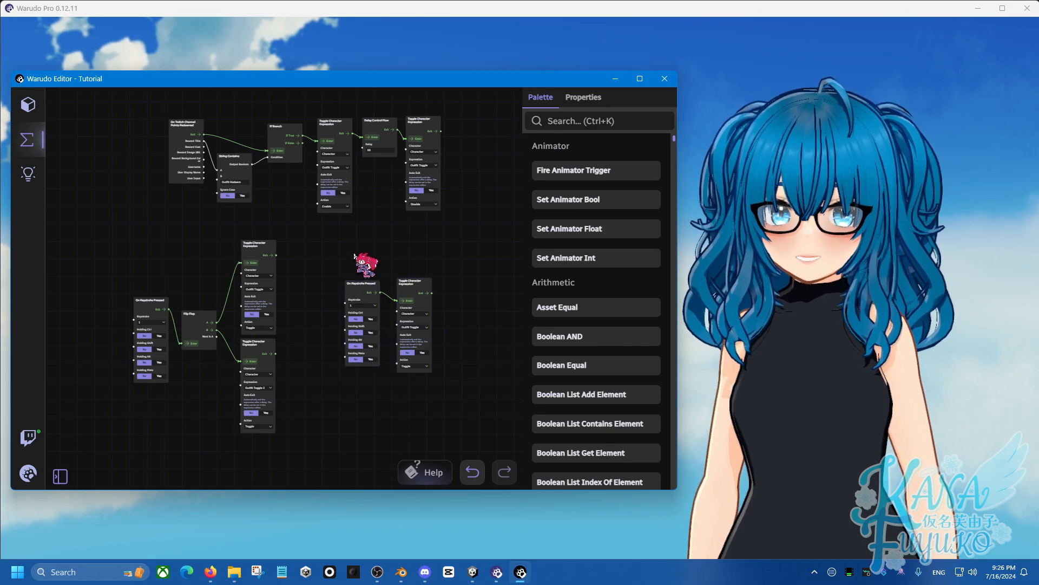
pyautogui.scroll(1, 301, 202)
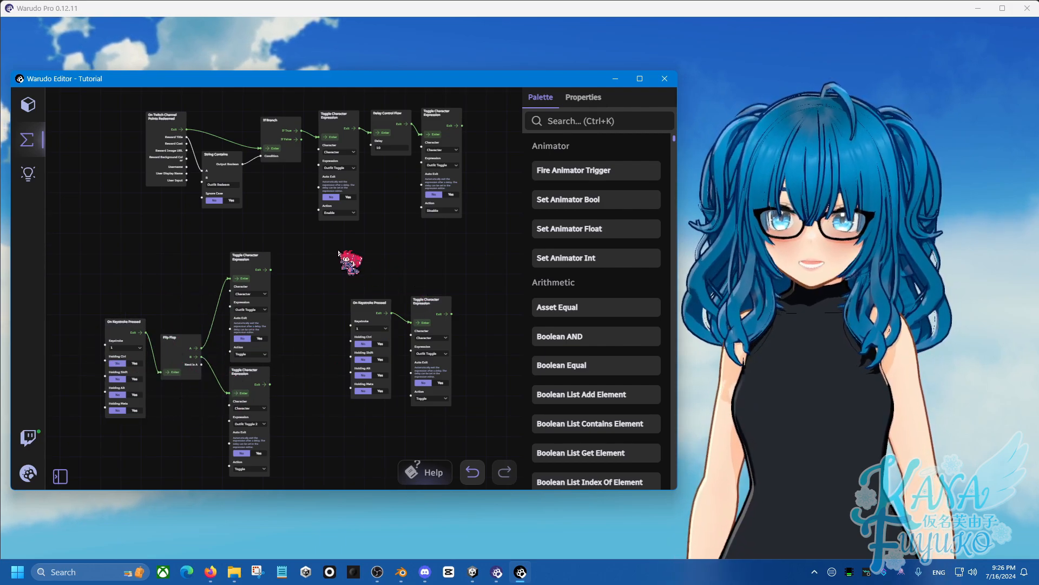
# - Examine the Twitch reward, Flip Flop and simple keystroke flows together in the maximized editor, and restore the editor to its smaller window
pyautogui.moveTo(338, 265); pyautogui.dragTo(490, 422)
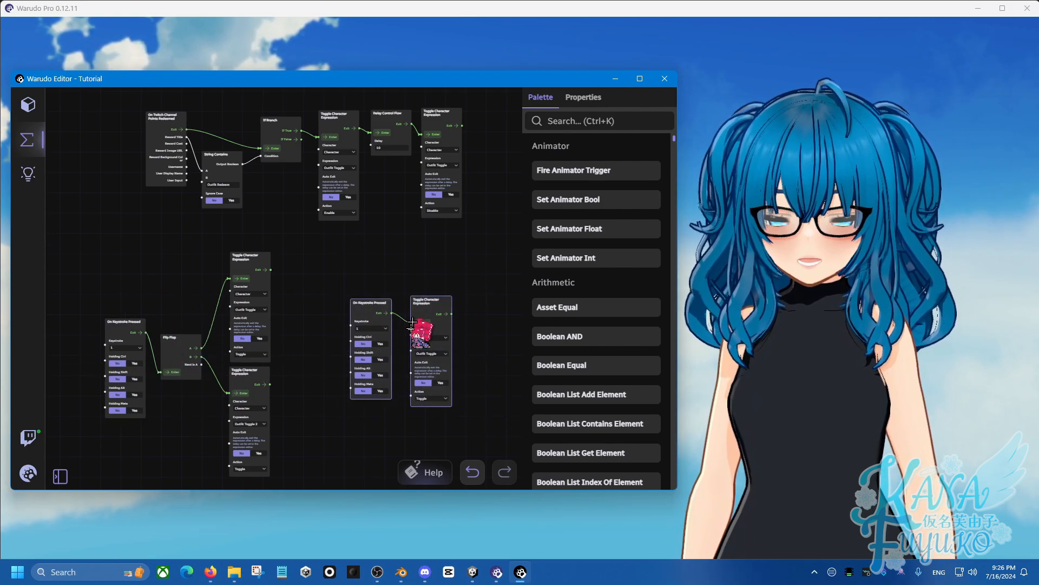
pyautogui.moveTo(440, 258); pyautogui.dragTo(437, 258)
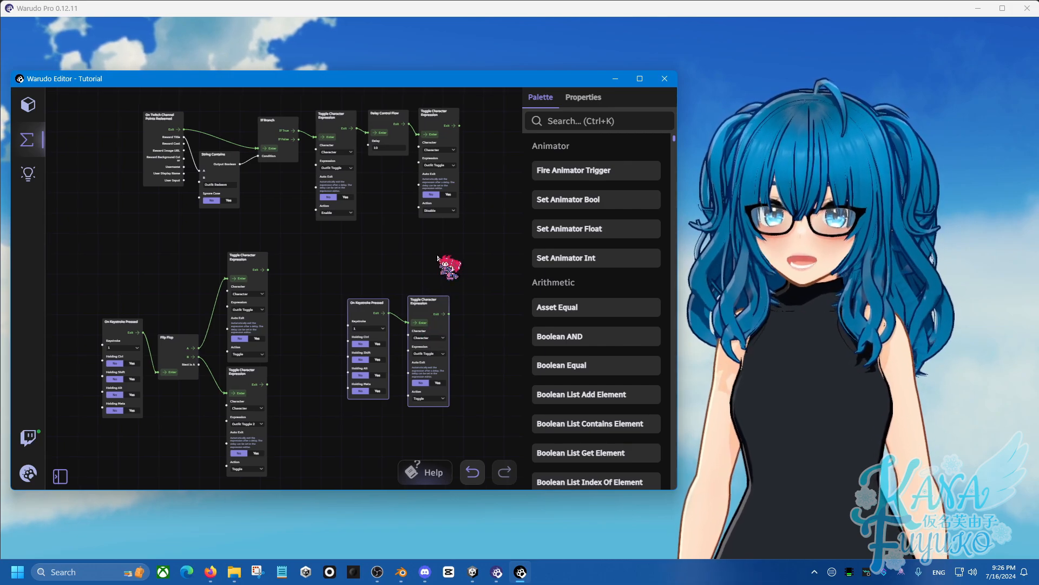
pyautogui.click(640, 79)
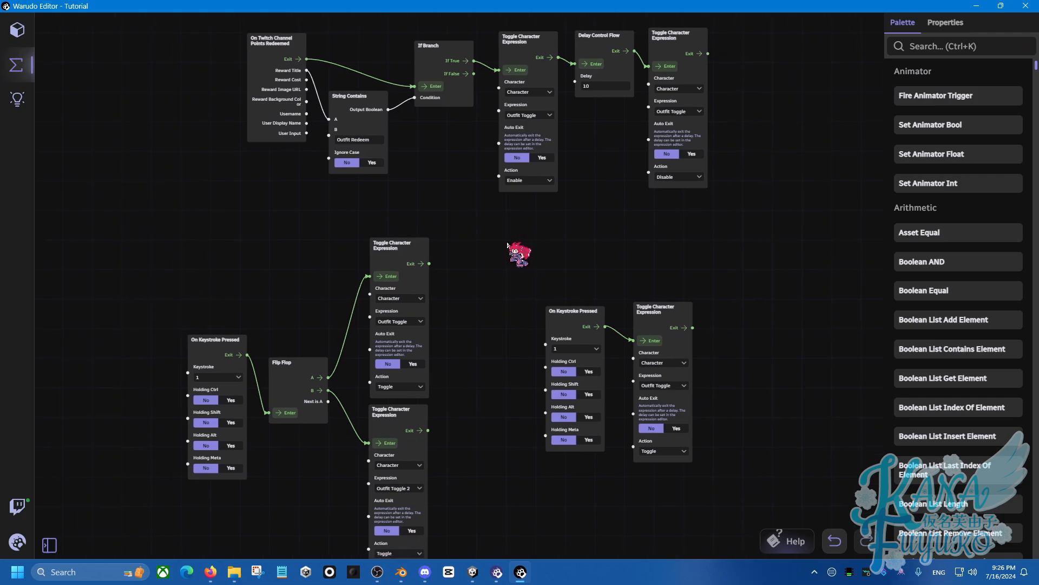
pyautogui.scroll(-1, 496, 243)
pyautogui.moveTo(496, 240); pyautogui.dragTo(494, 227)
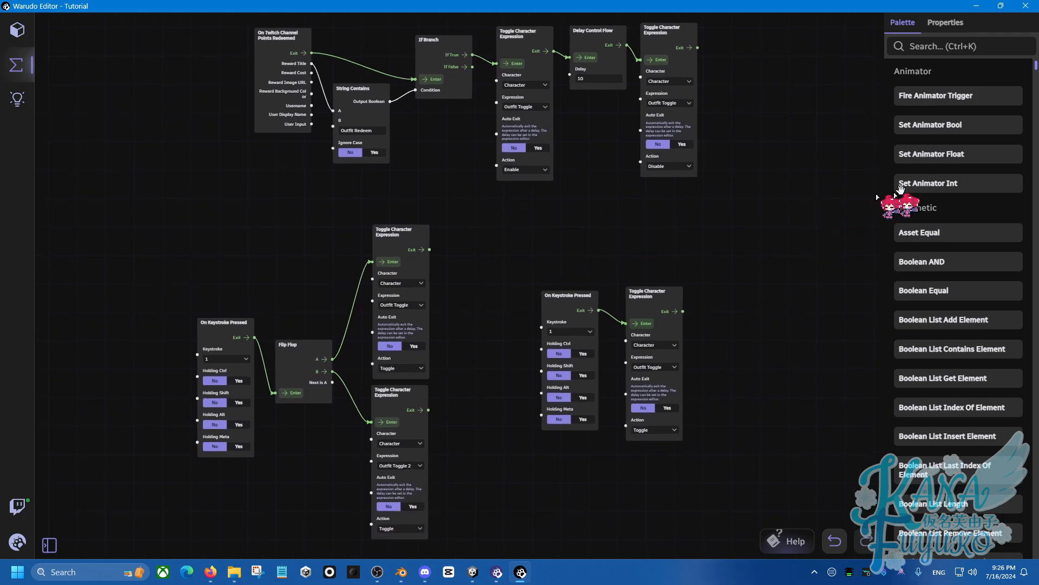
pyautogui.doubleClick(877, 7)
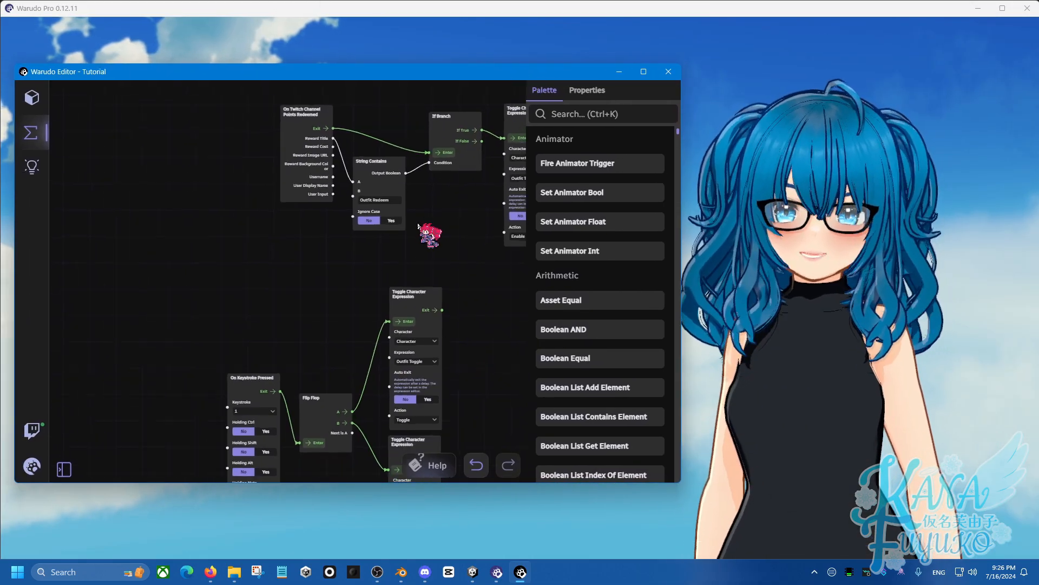
pyautogui.moveTo(412, 229); pyautogui.dragTo(263, 203)
pyautogui.scroll(-2, 249, 221)
pyautogui.scroll(-1, 268, 215)
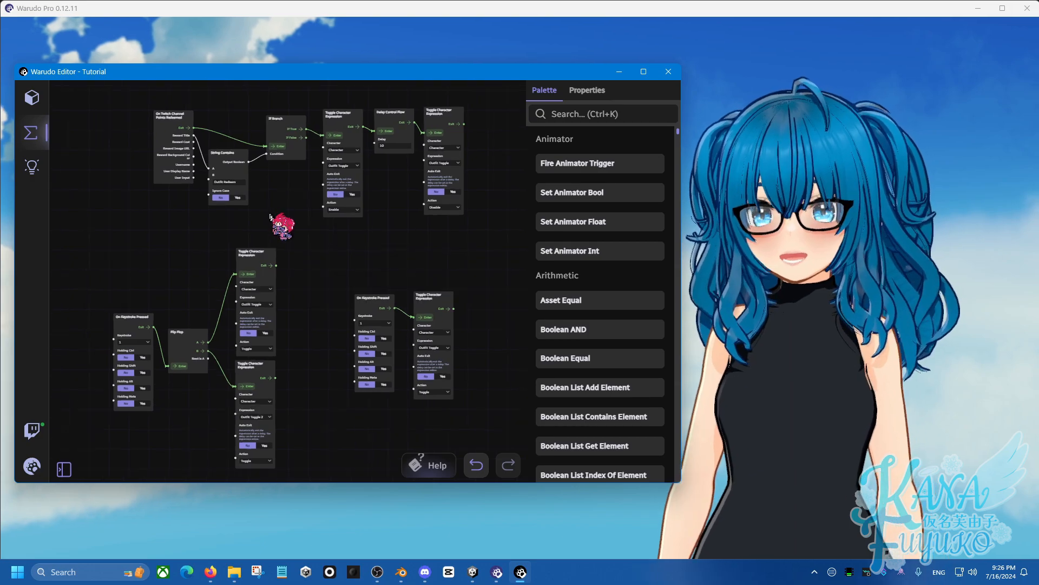
pyautogui.moveTo(265, 233); pyautogui.dragTo(268, 223)
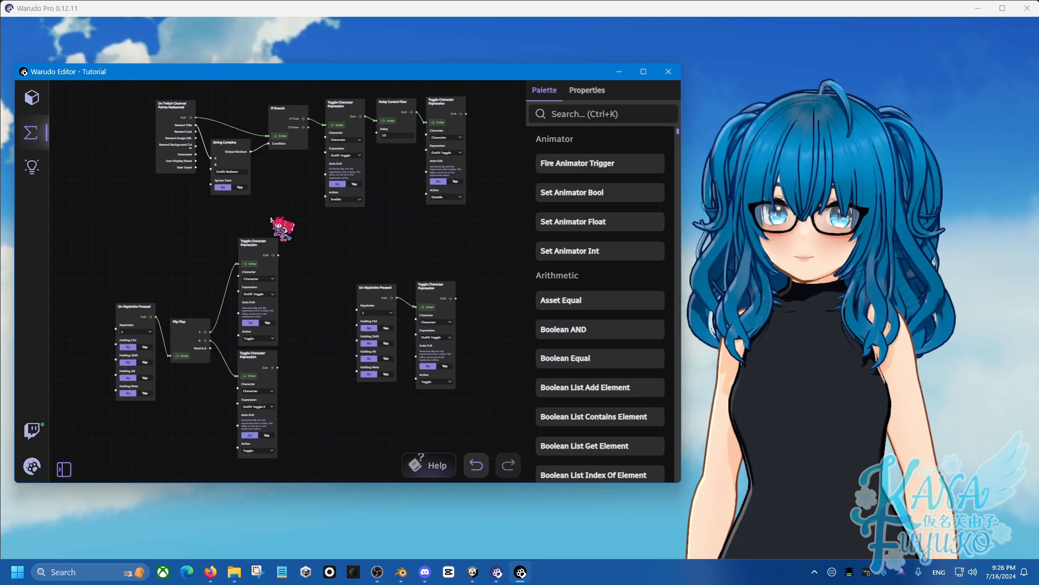